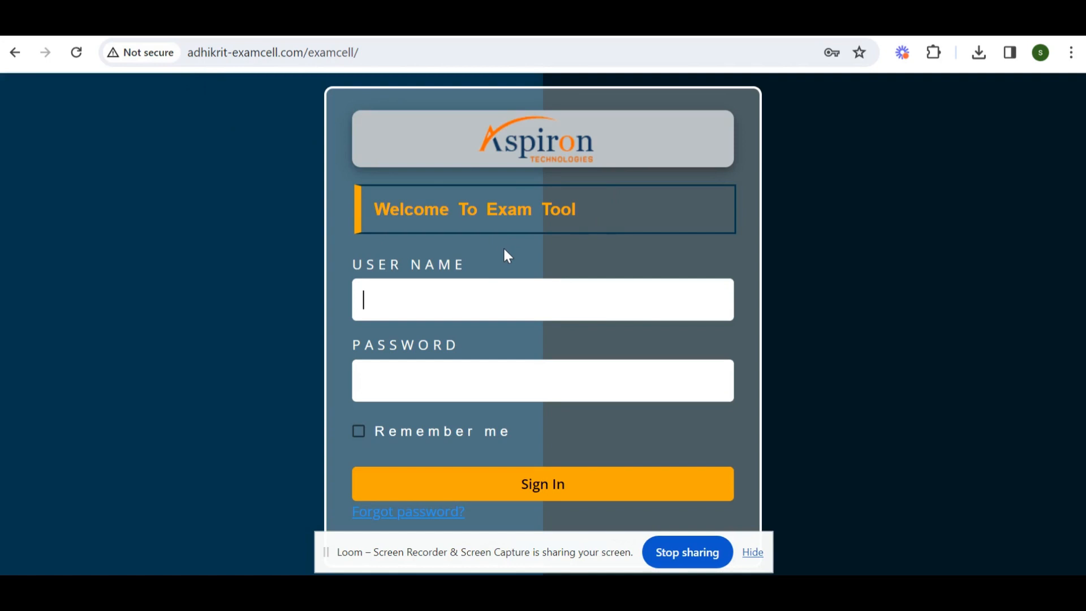
# Sign in to the exam tool with the saved faculty account credentials, ticking Remember me.
pyautogui.click(389, 310)
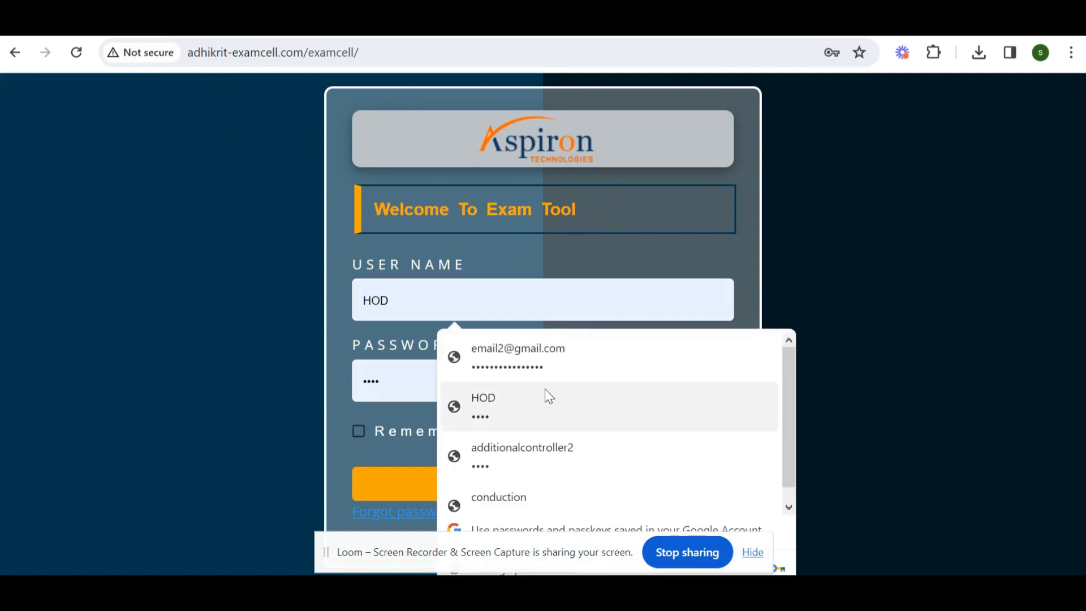
pyautogui.click(524, 354)
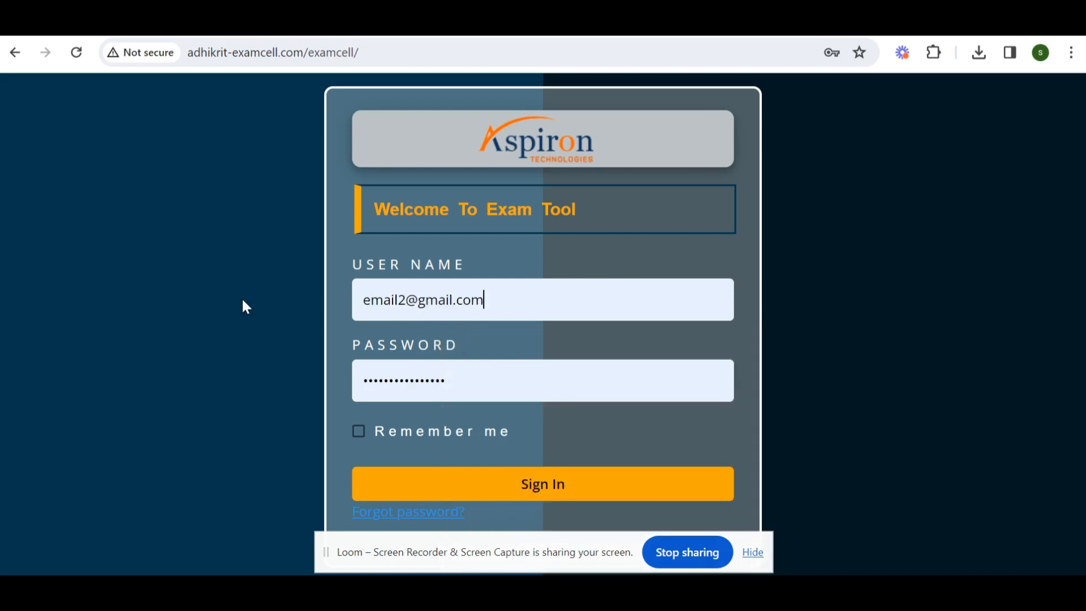
pyautogui.click(354, 438)
pyautogui.click(714, 495)
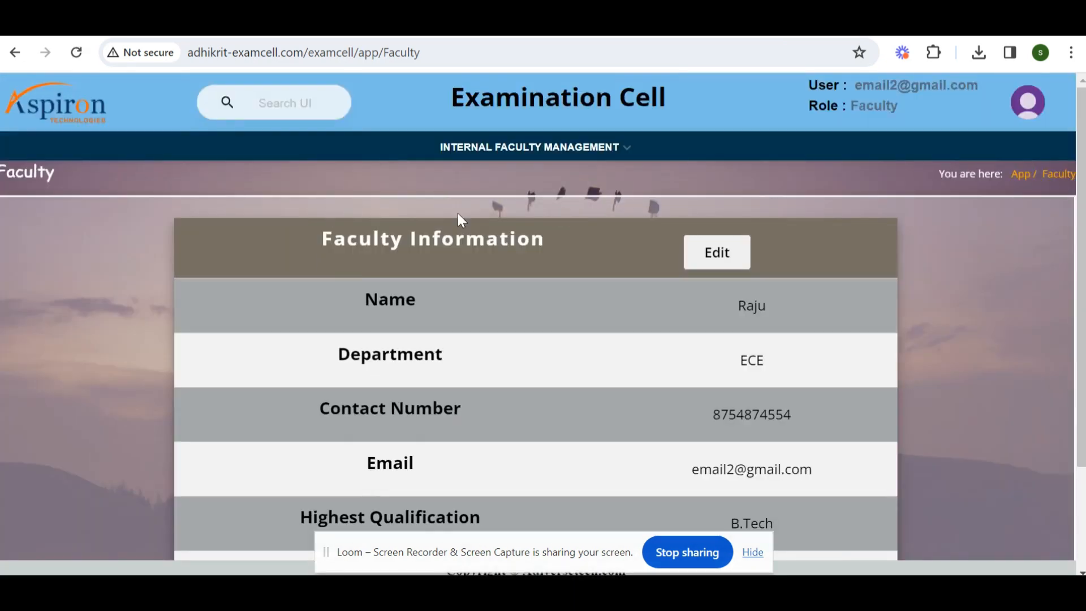
# Review the faculty information page and save it.
pyautogui.scroll(-3, 517, 258)
pyautogui.scroll(3, 516, 258)
pyautogui.scroll(-3, 518, 270)
pyautogui.scroll(3, 720, 300)
pyautogui.scroll(-3, 478, 385)
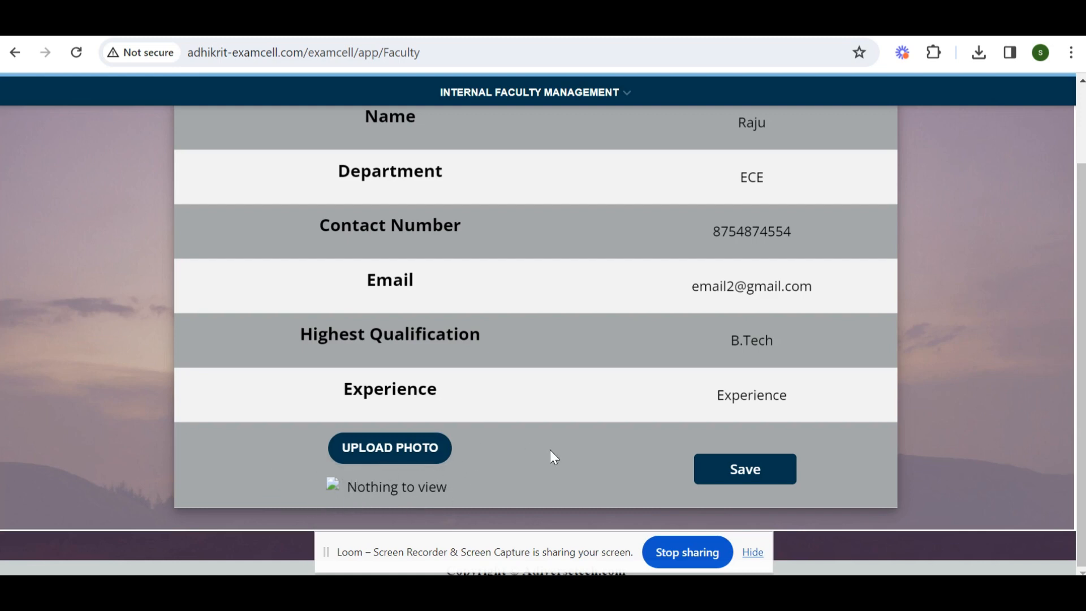
pyautogui.click(745, 472)
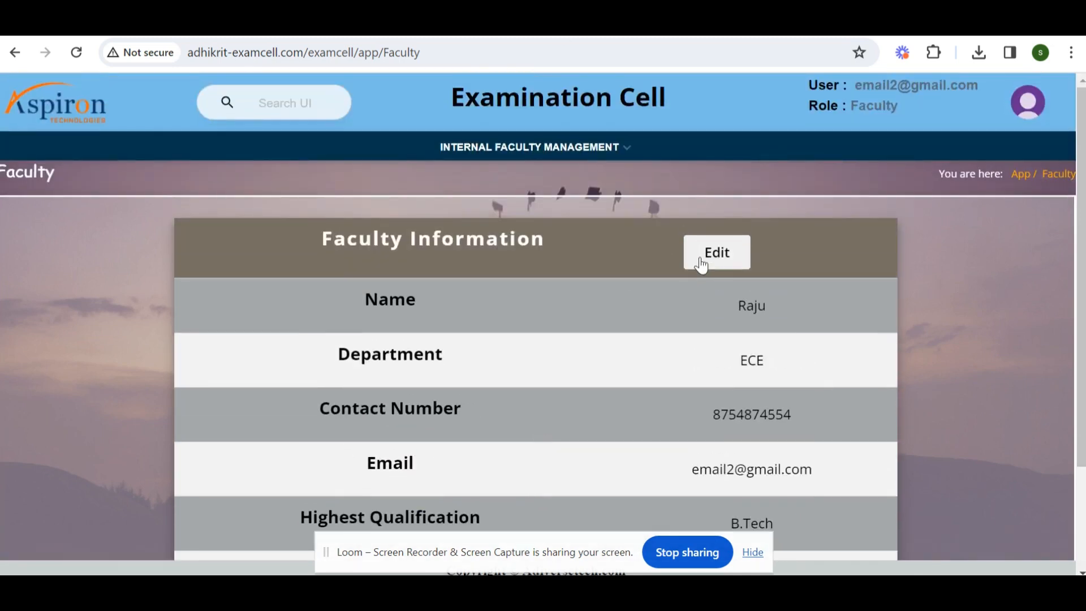
# Open the faculty edit form, look through the Modify Faculty Details fields, and close it.
pyautogui.click(701, 264)
pyautogui.scroll(-3, 315, 271)
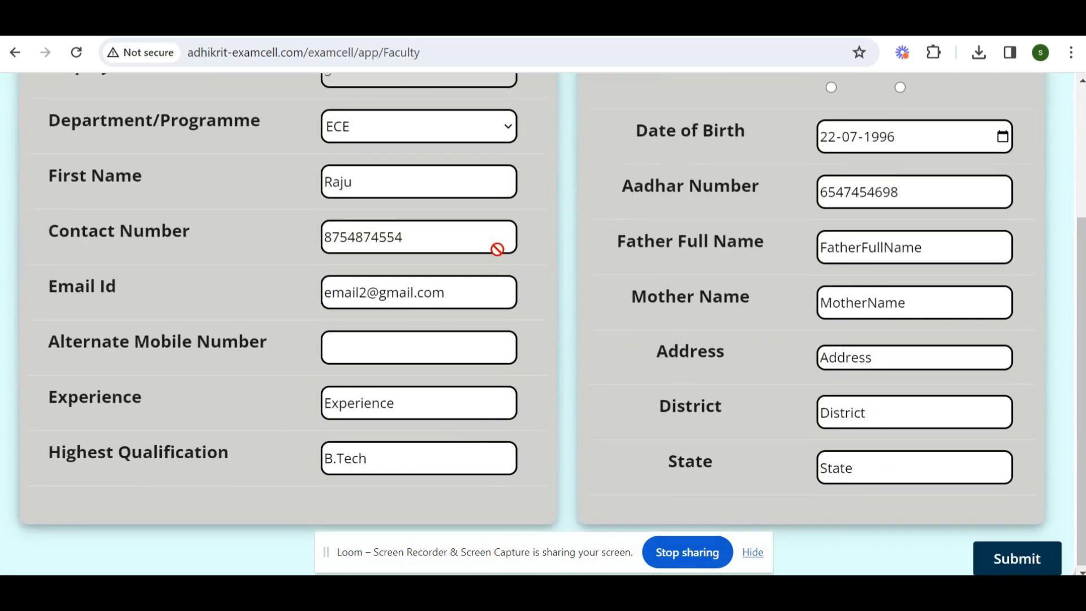
pyautogui.scroll(3, 496, 249)
pyautogui.scroll(-3, 667, 407)
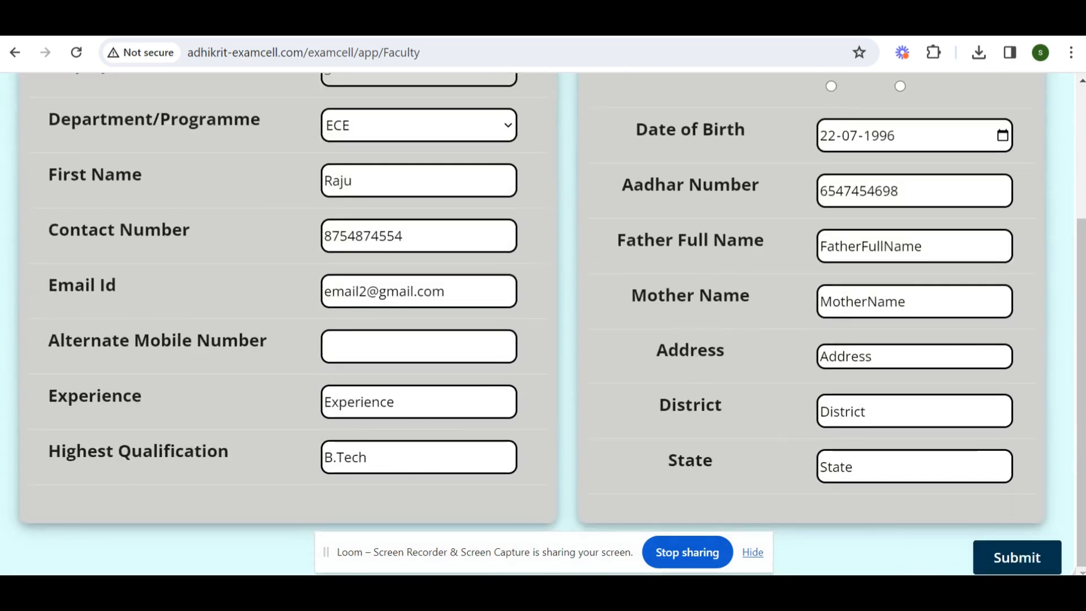
pyautogui.scroll(3, 917, 443)
pyautogui.scroll(-3, 939, 468)
pyautogui.scroll(3, 543, 322)
pyautogui.scroll(-3, 512, 330)
pyautogui.scroll(3, 598, 255)
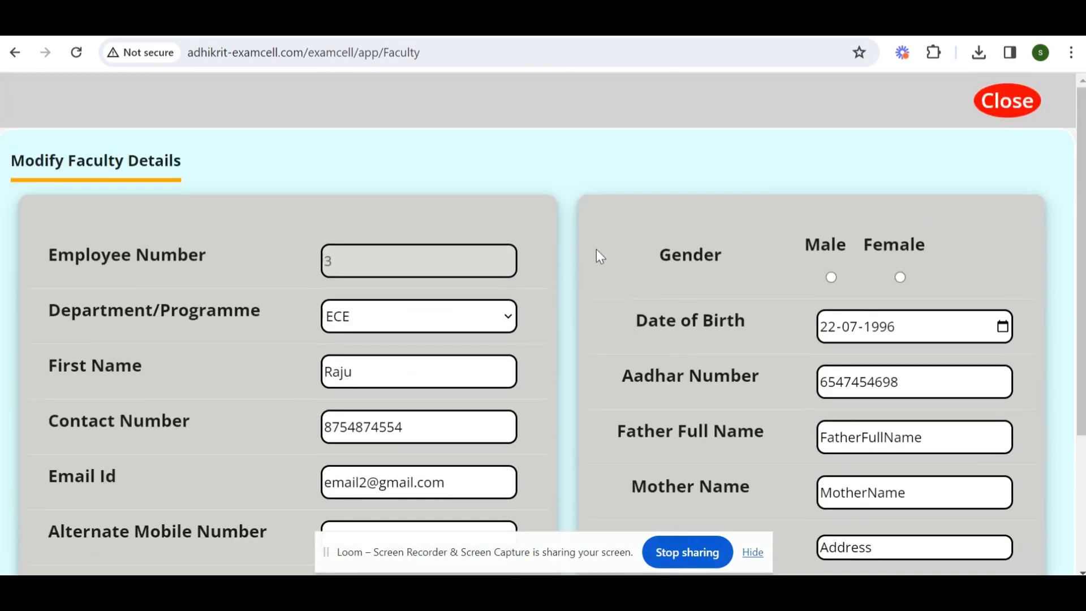
pyautogui.click(982, 104)
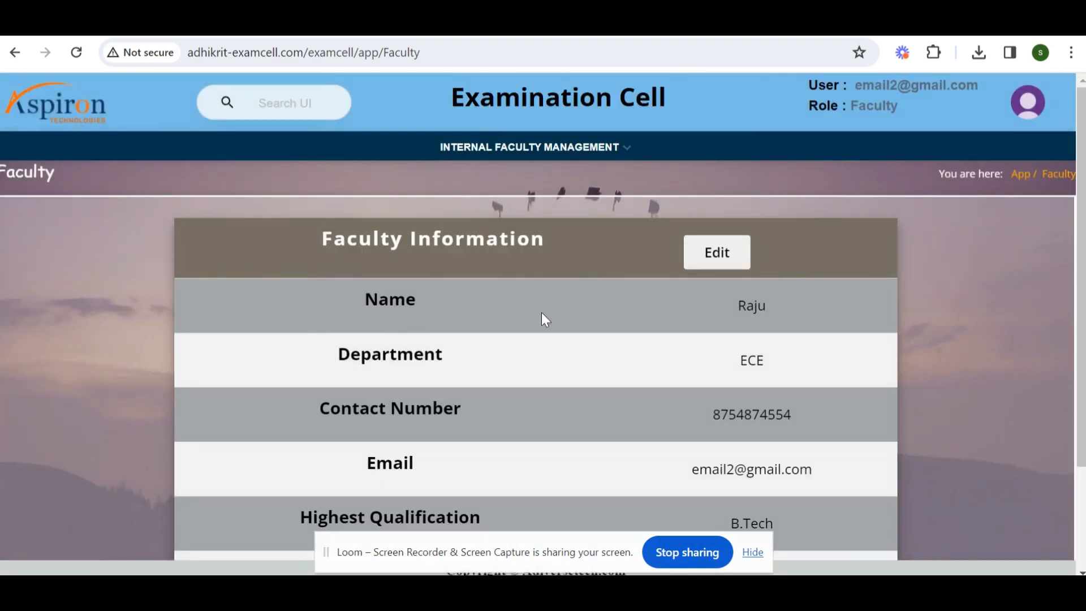
# Open Basic Information from the Internal Faculty Management menu.
pyautogui.scroll(-3, 543, 317)
pyautogui.scroll(3, 416, 372)
pyautogui.click(503, 147)
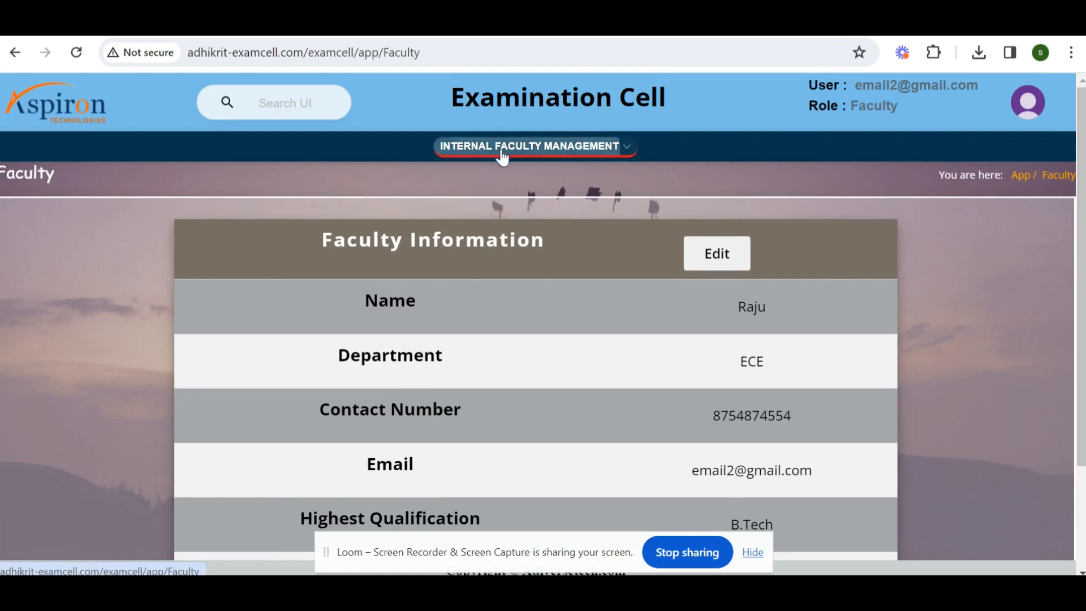
pyautogui.click(614, 262)
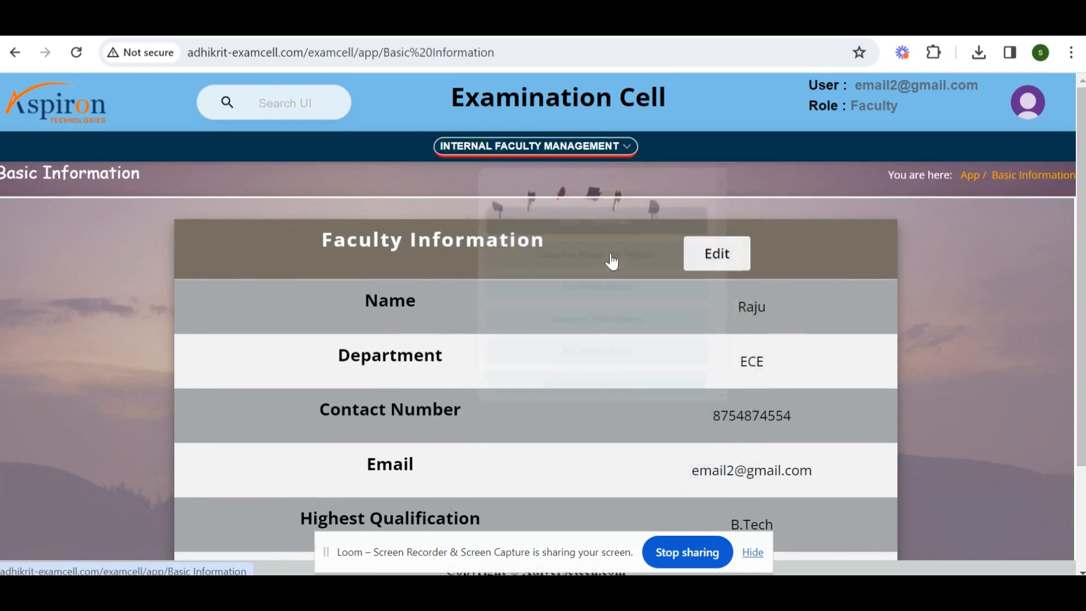
pyautogui.scroll(-3, 396, 244)
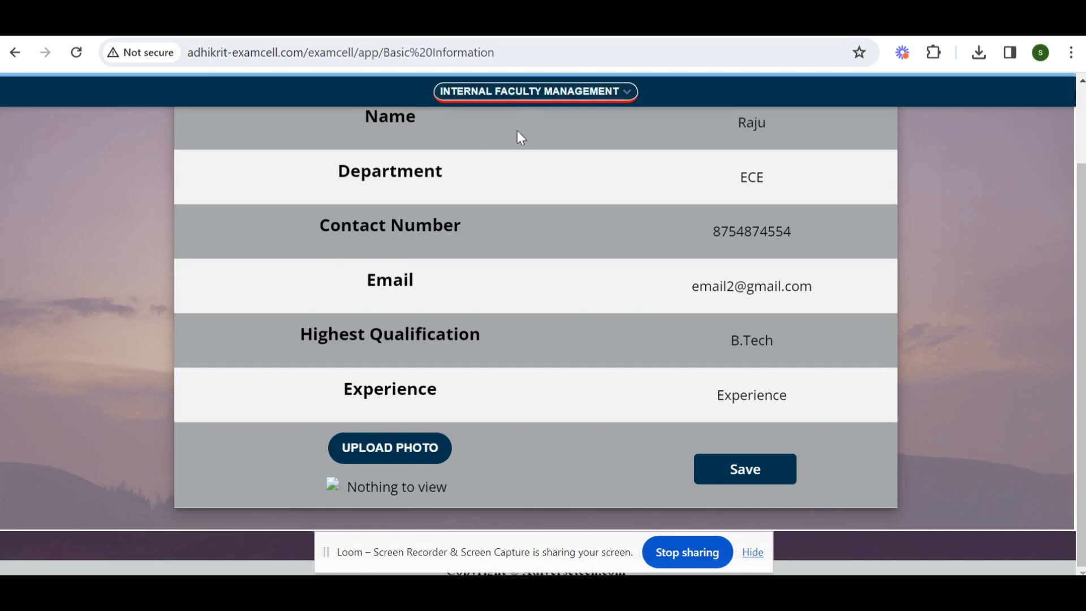
pyautogui.click(592, 92)
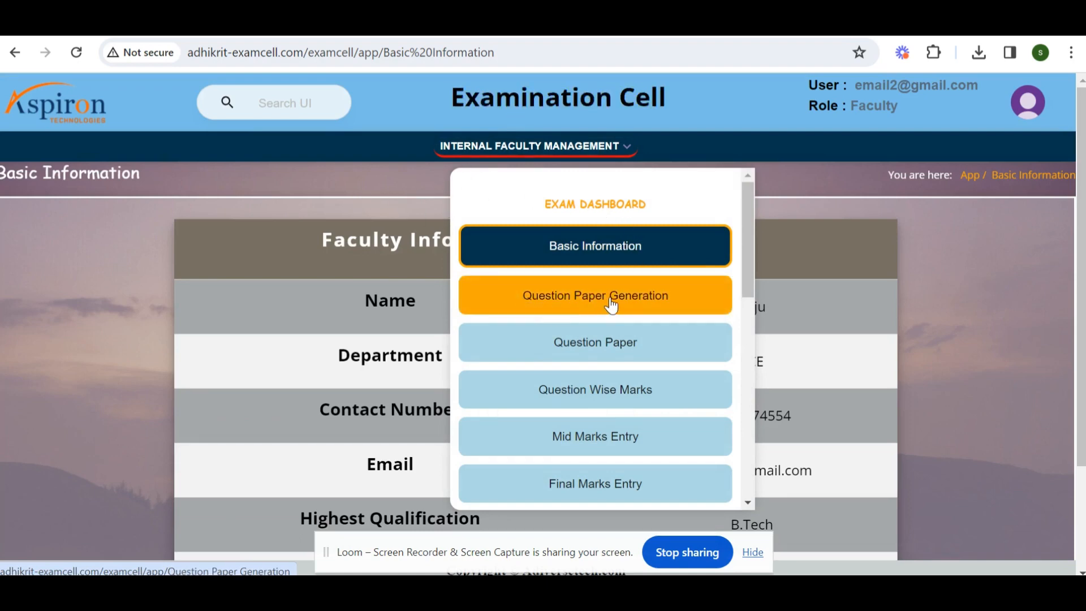
pyautogui.click(192, 226)
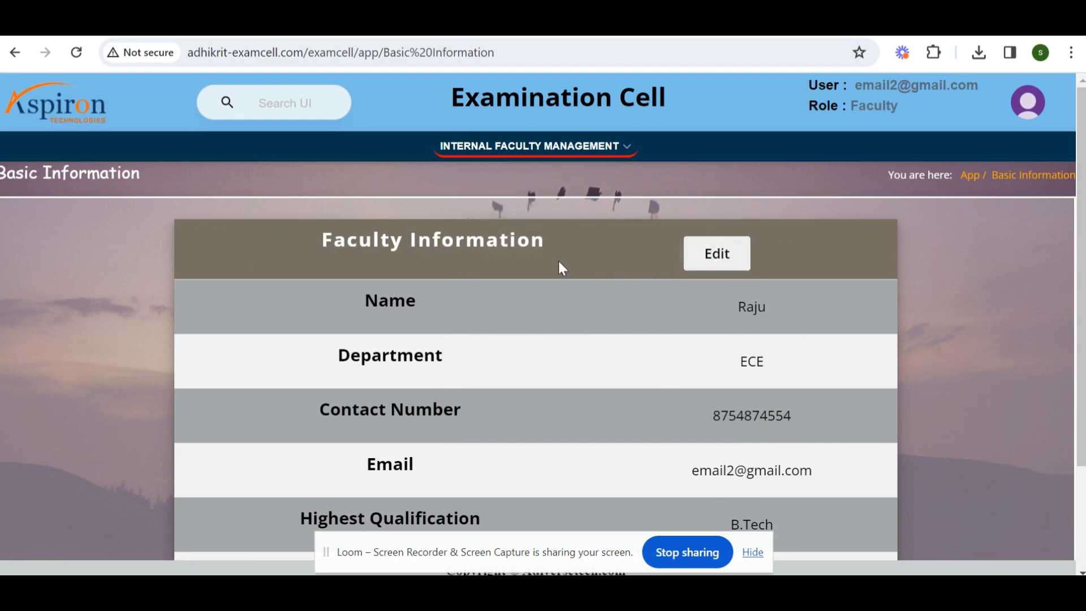
pyautogui.scroll(-3, 558, 260)
pyautogui.scroll(3, 429, 235)
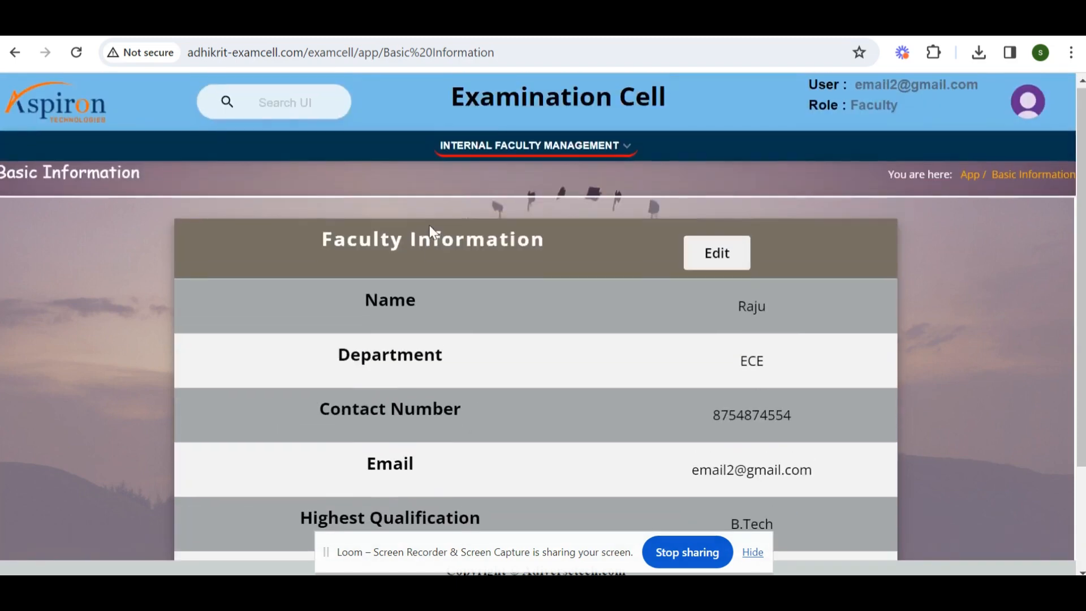
# Open Question Paper Generation from the Internal Faculty Management menu.
pyautogui.click(547, 148)
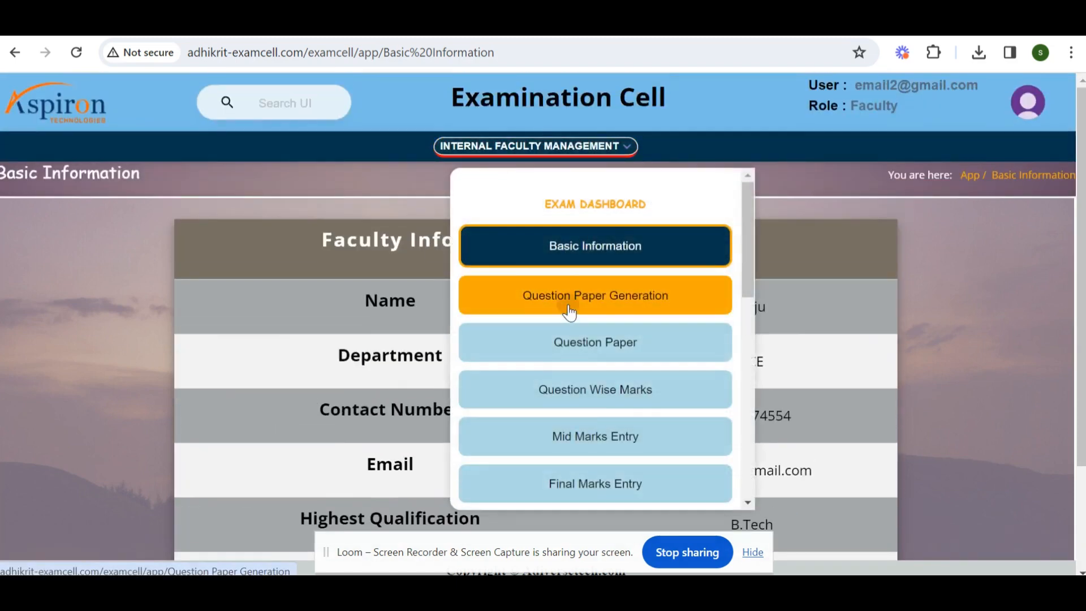
pyautogui.click(567, 306)
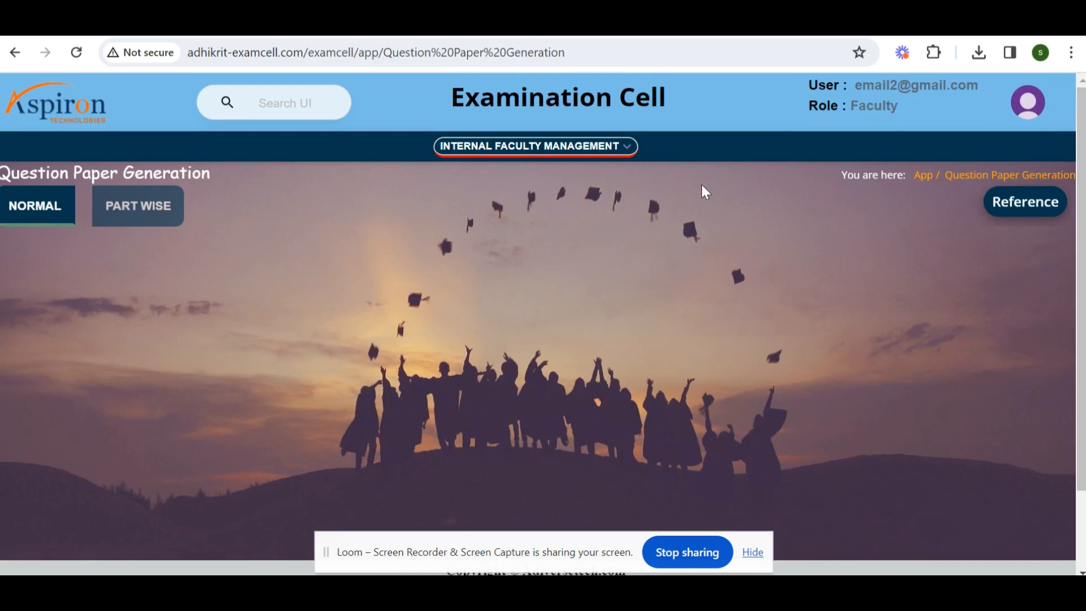
# Switch to Normal question paper mode and set the Level to UG.
pyautogui.click(149, 222)
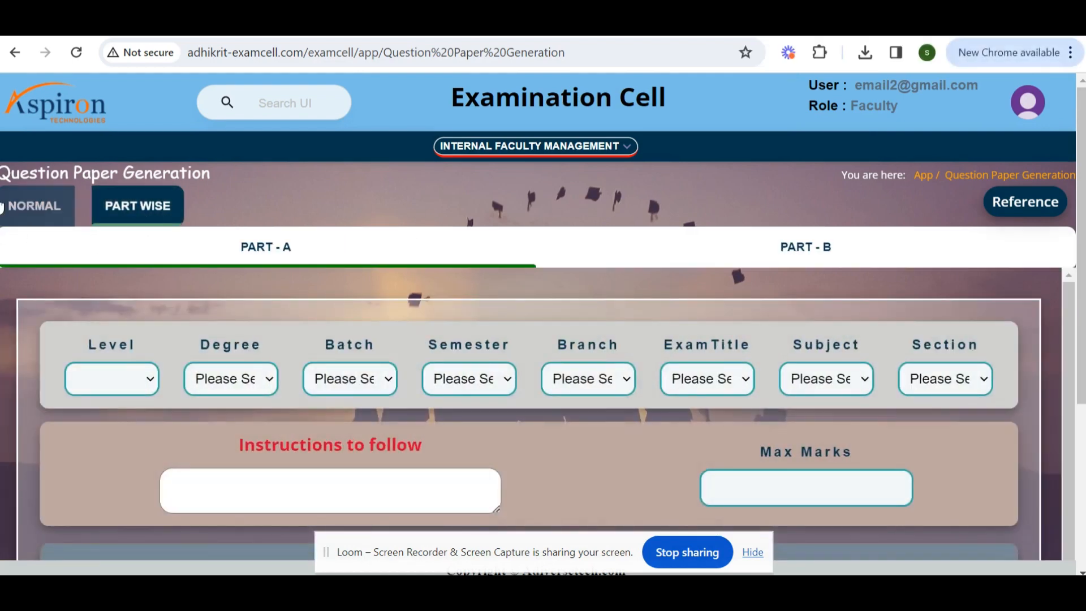
pyautogui.click(44, 213)
pyautogui.scroll(-3, 358, 351)
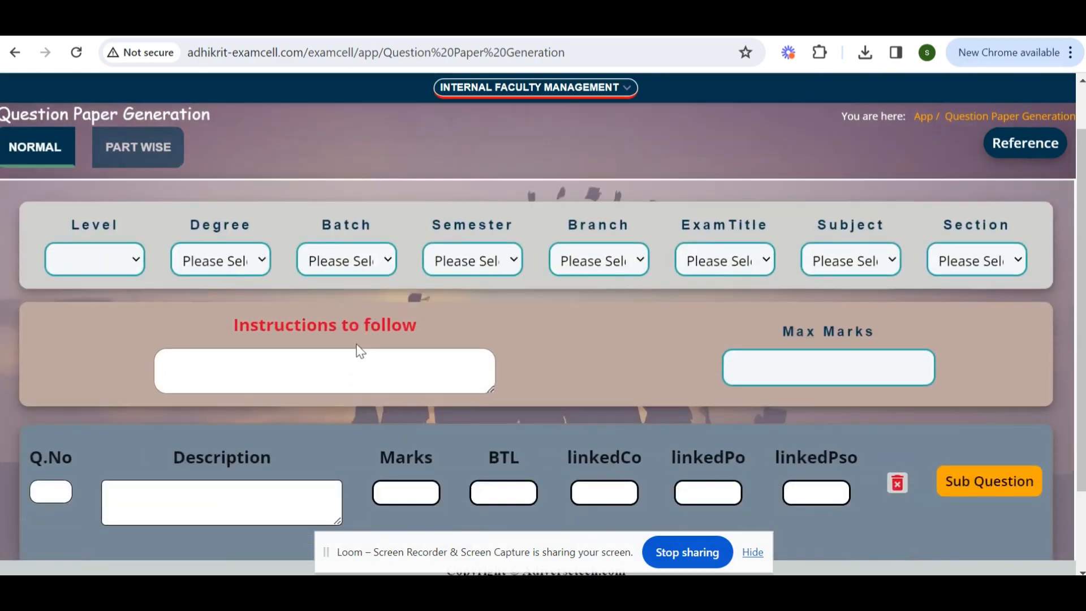
pyautogui.click(99, 150)
pyautogui.click(104, 205)
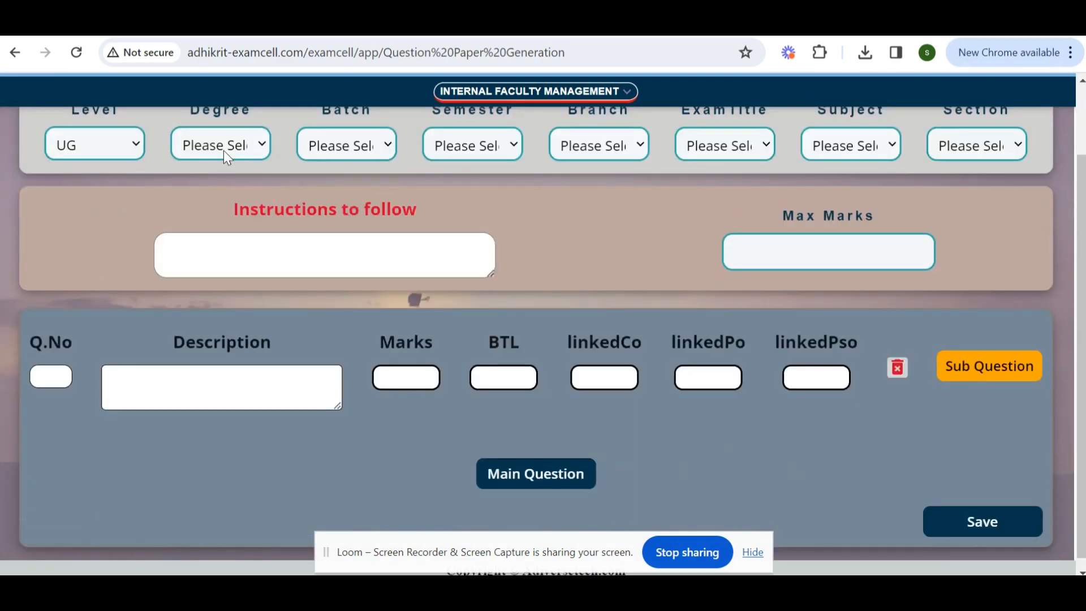
# Set Degree to B.TECH, Batch to 2023-2027 and Semester to I SEMESTER.
pyautogui.click(223, 148)
pyautogui.click(226, 196)
pyautogui.click(350, 146)
pyautogui.click(340, 189)
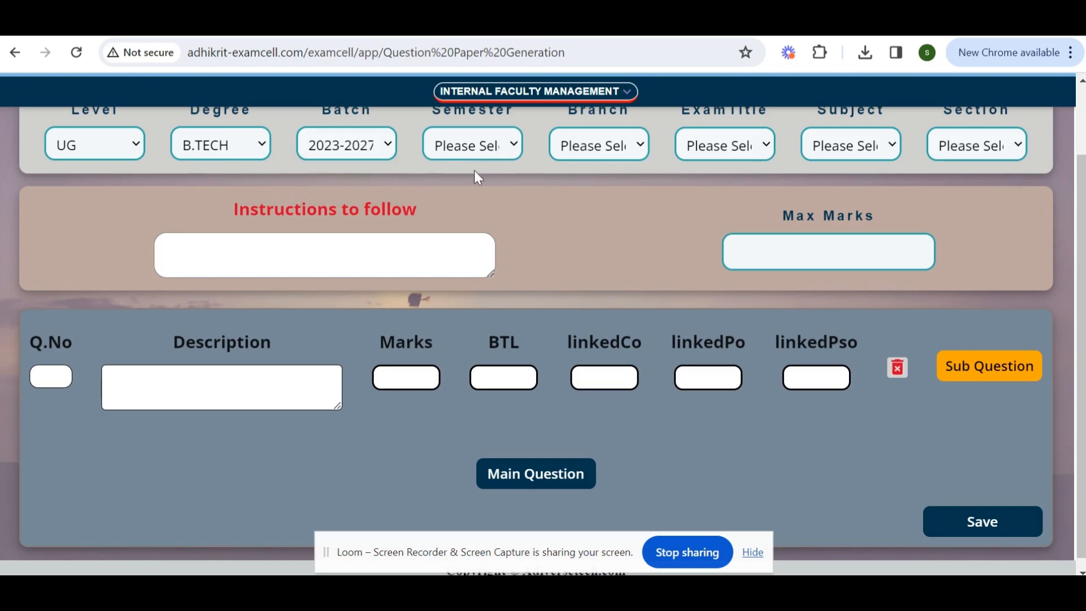
pyautogui.click(475, 146)
pyautogui.click(472, 191)
# Set Branch to ECE, Exam Title to REGULAR SEM 1 JAN 2023 and Subject to Matrices and Calculus,MA101BS.
pyautogui.click(591, 148)
pyautogui.click(577, 191)
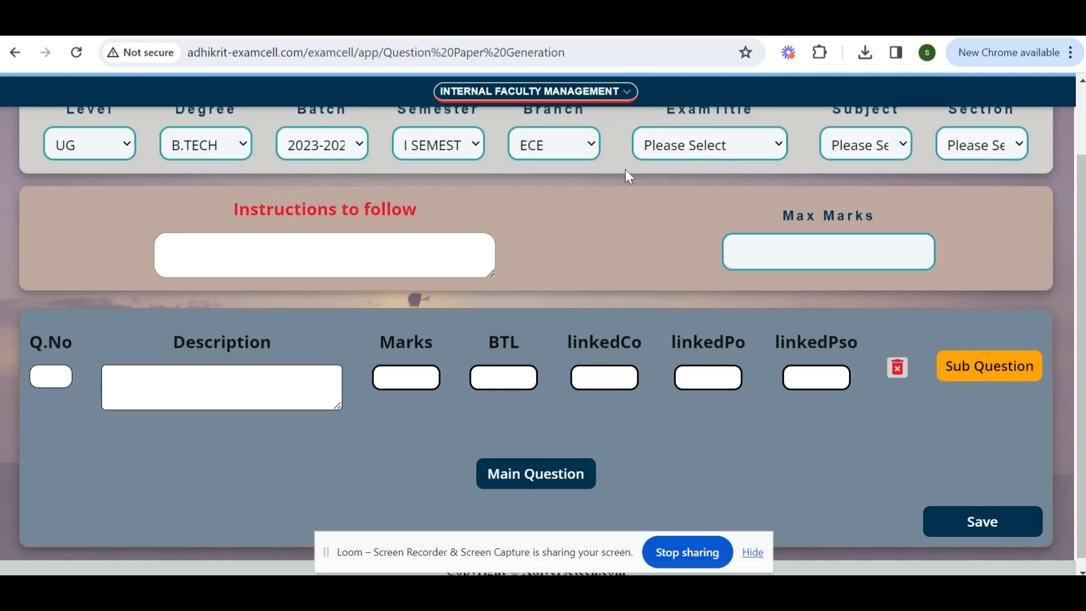
pyautogui.click(736, 149)
pyautogui.click(735, 191)
pyautogui.click(868, 148)
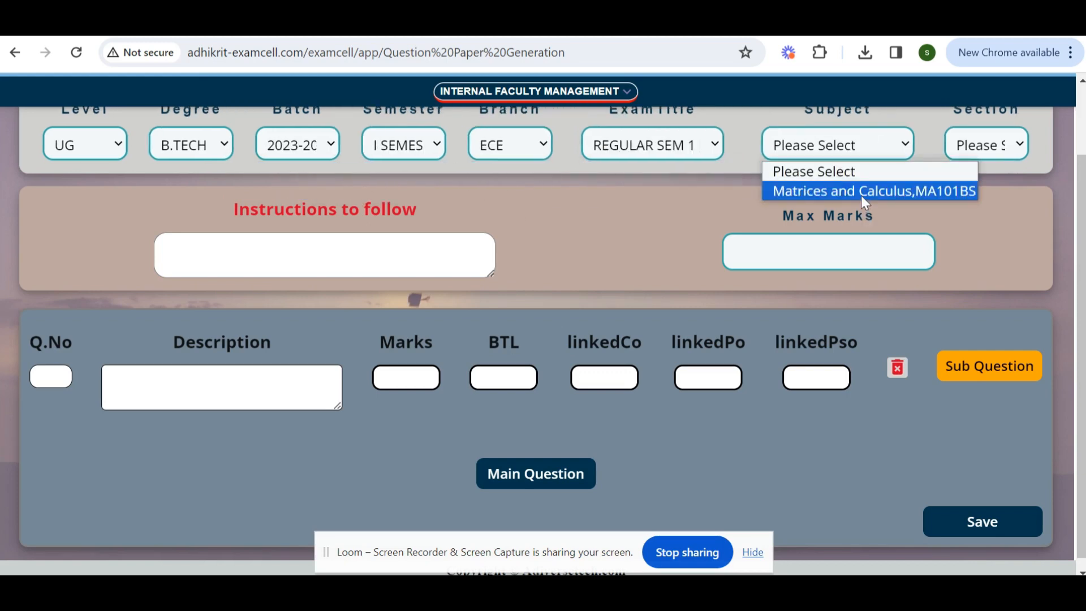
pyautogui.click(865, 192)
# Try to select a Section for the question paper.
pyautogui.click(964, 150)
pyautogui.click(965, 174)
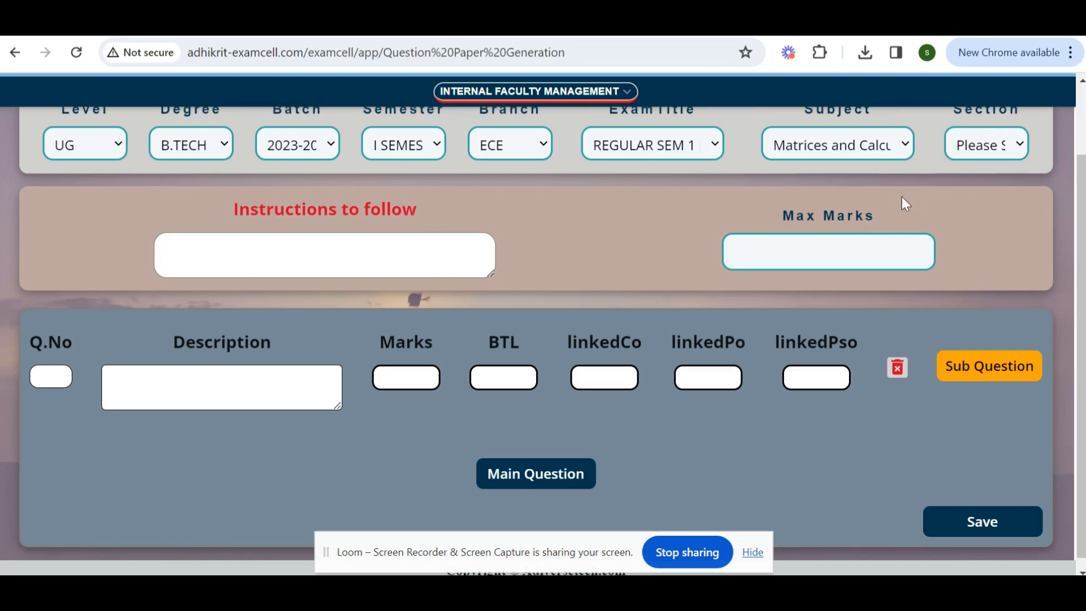
pyautogui.click(791, 155)
pyautogui.click(694, 144)
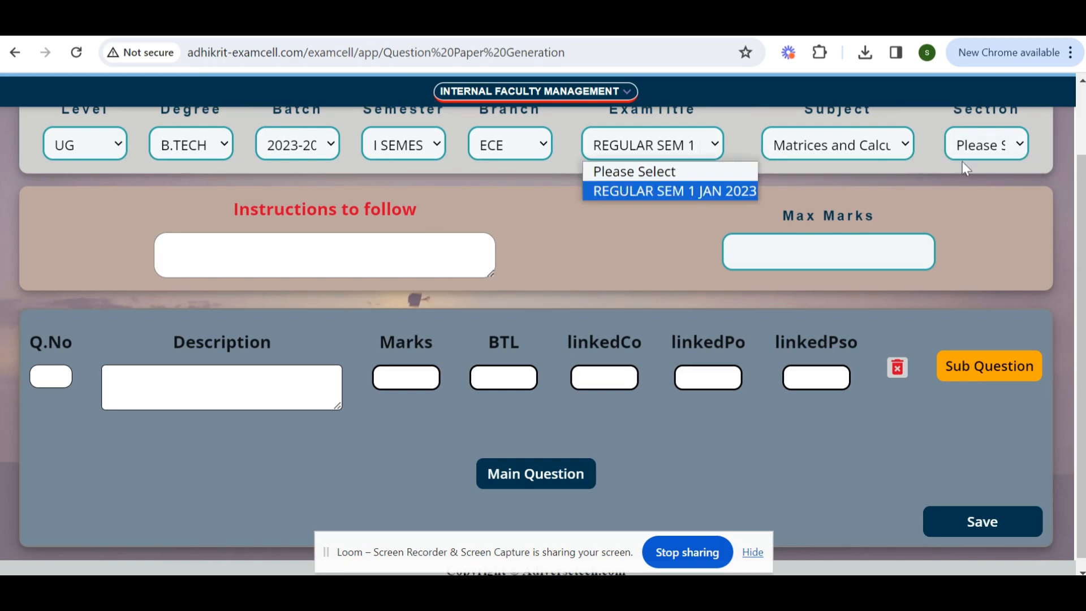
pyautogui.click(990, 152)
pyautogui.scroll(3, 636, 286)
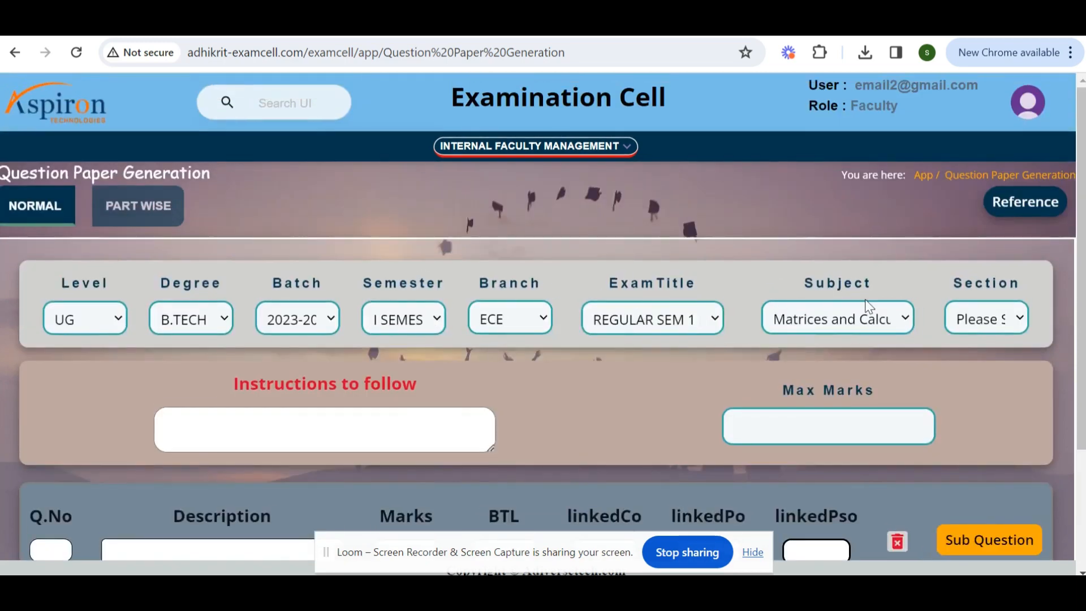
pyautogui.scroll(-3, 242, 353)
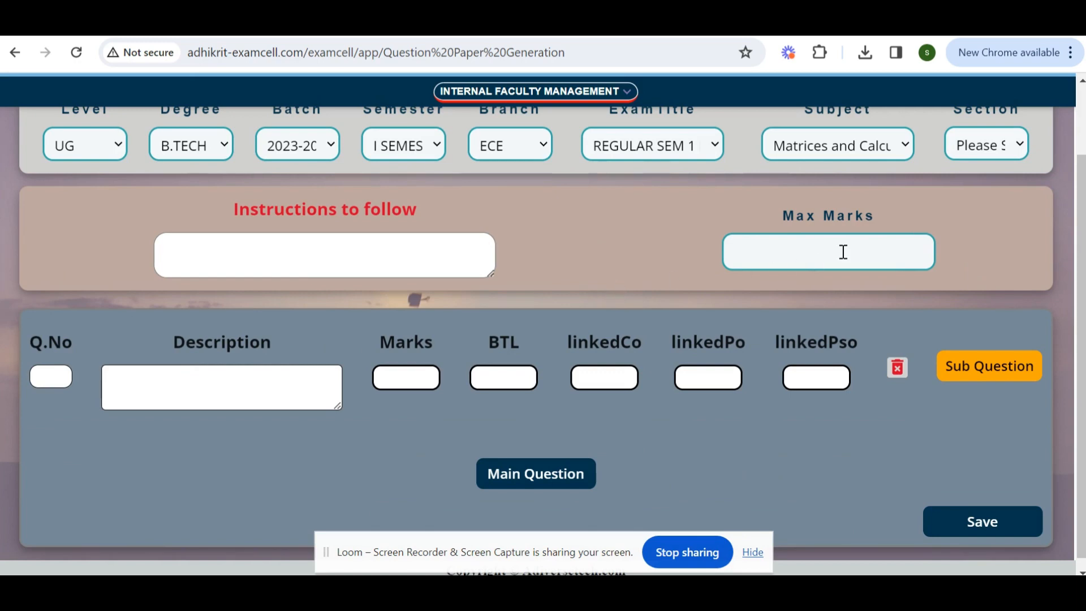
# Add a sub-question under main question 1.
pyautogui.click(43, 376)
pyautogui.click(990, 367)
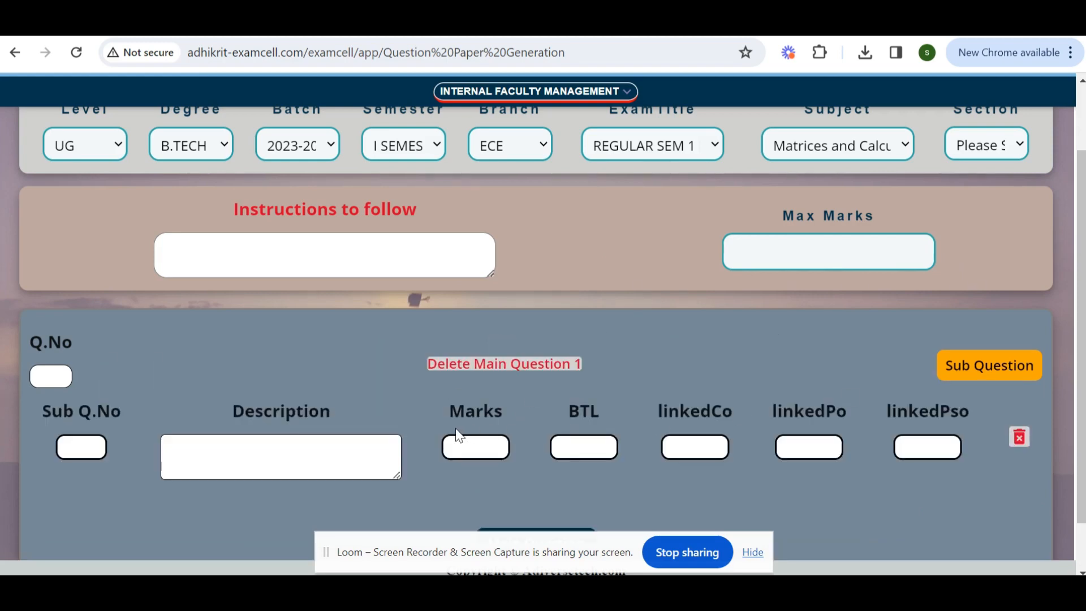
pyautogui.scroll(-1, 459, 435)
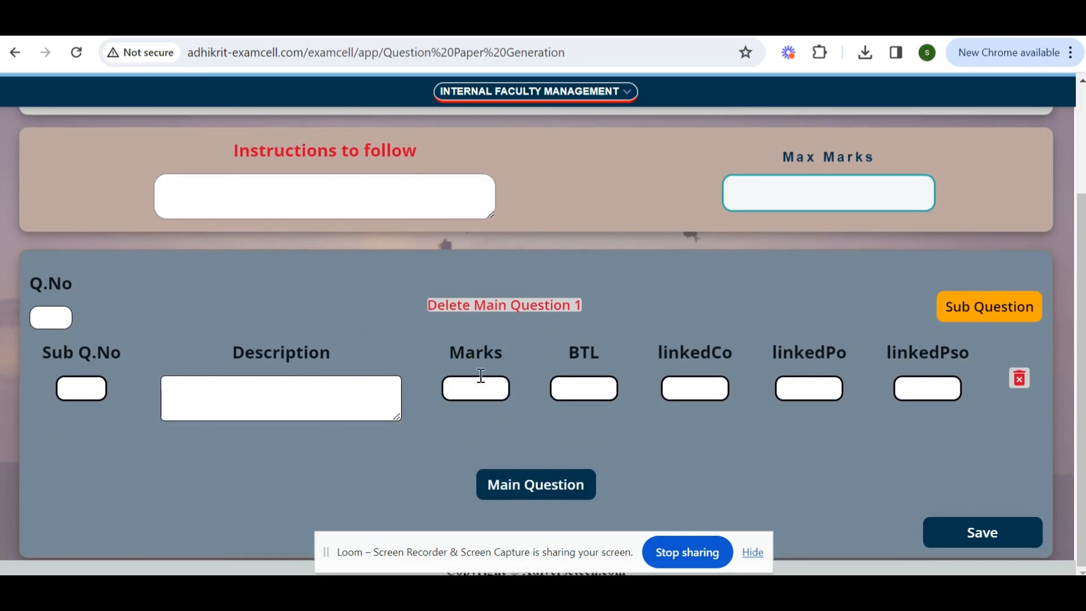
# Add a second main question and save the question paper.
pyautogui.click(513, 490)
pyautogui.scroll(-2, 422, 453)
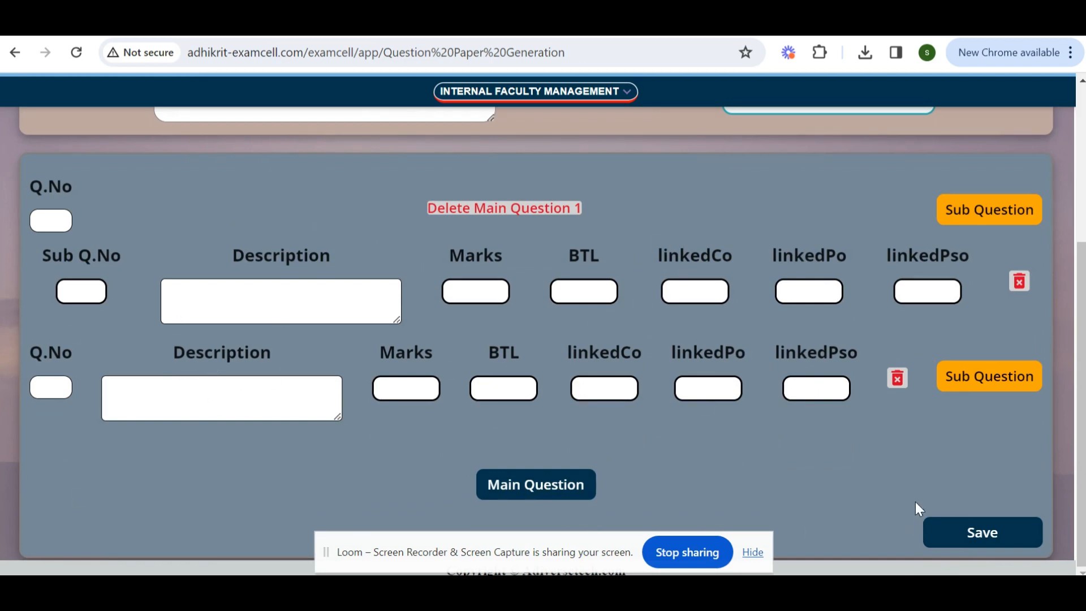
pyautogui.click(509, 220)
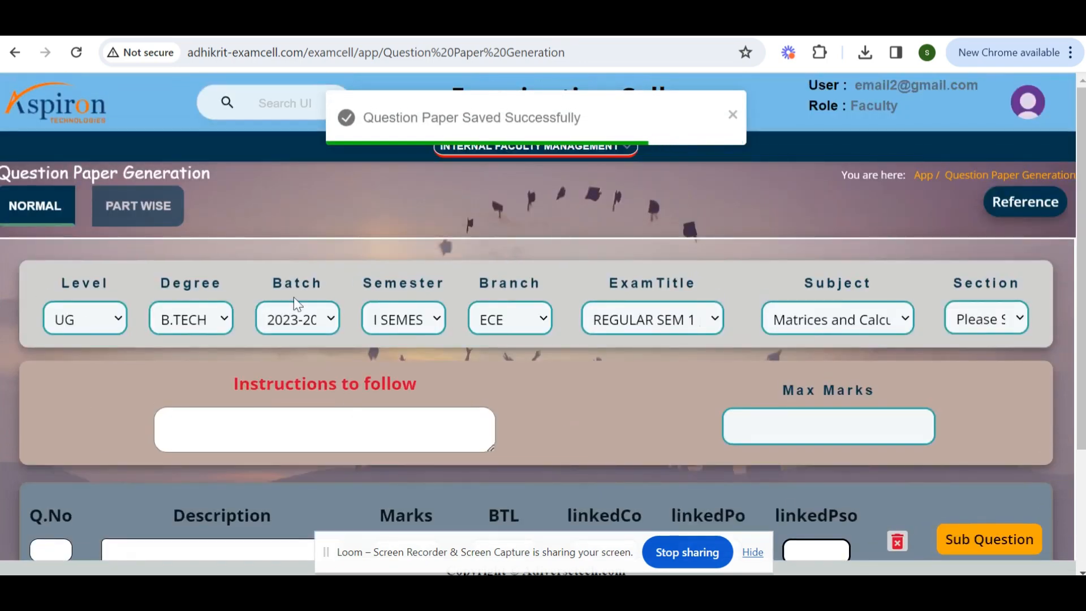
# Switch to Part Wise mode and look through the PART - A and PART - B tabs.
pyautogui.click(137, 219)
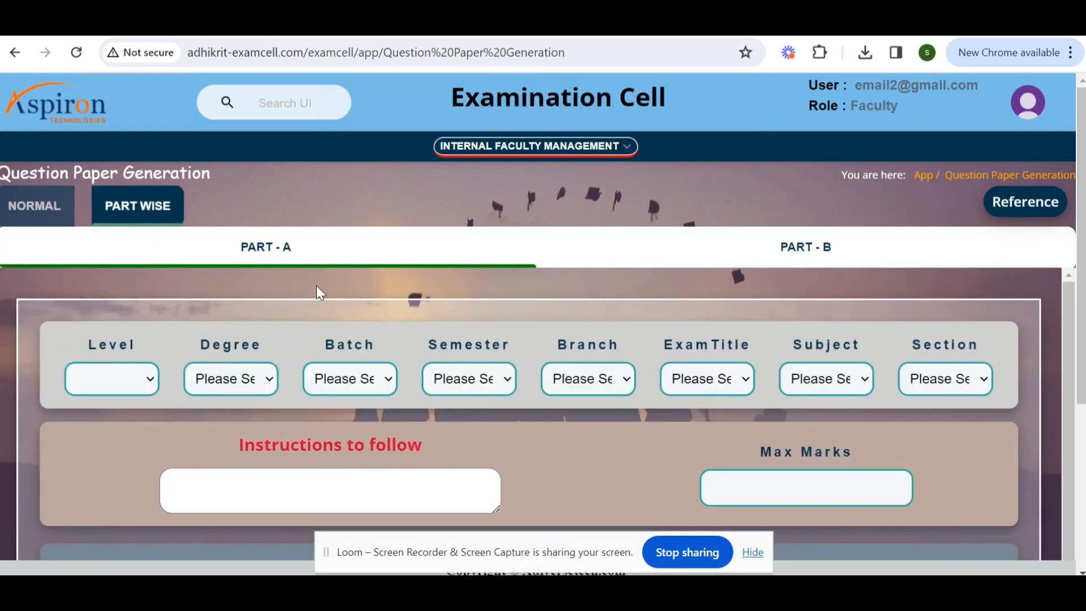
pyautogui.scroll(-2, 347, 294)
pyautogui.scroll(2, 346, 298)
pyautogui.click(798, 256)
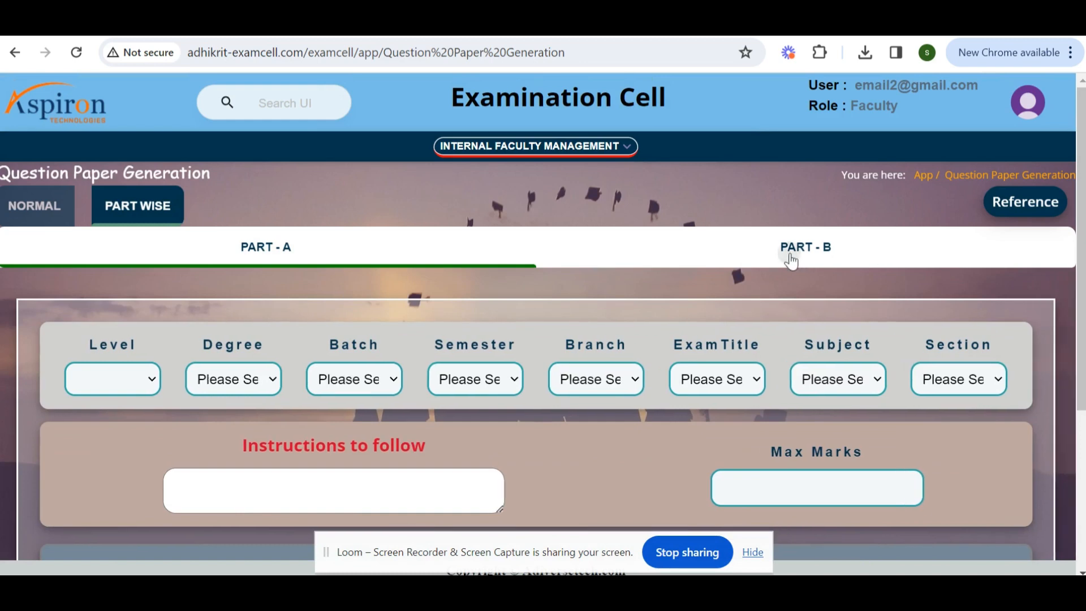
pyautogui.click(273, 253)
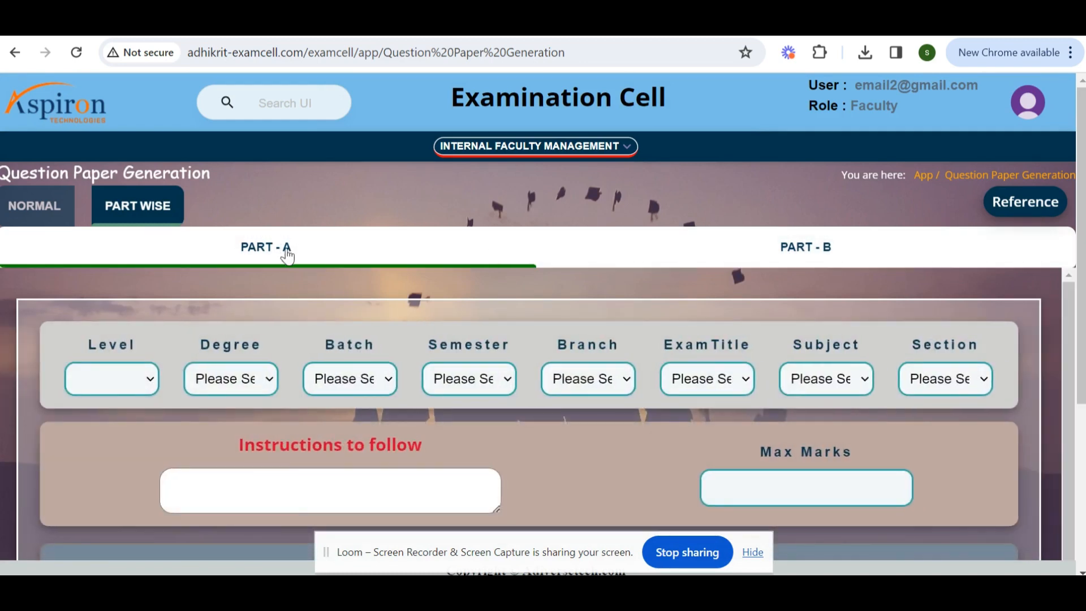
pyautogui.click(278, 250)
pyautogui.click(787, 251)
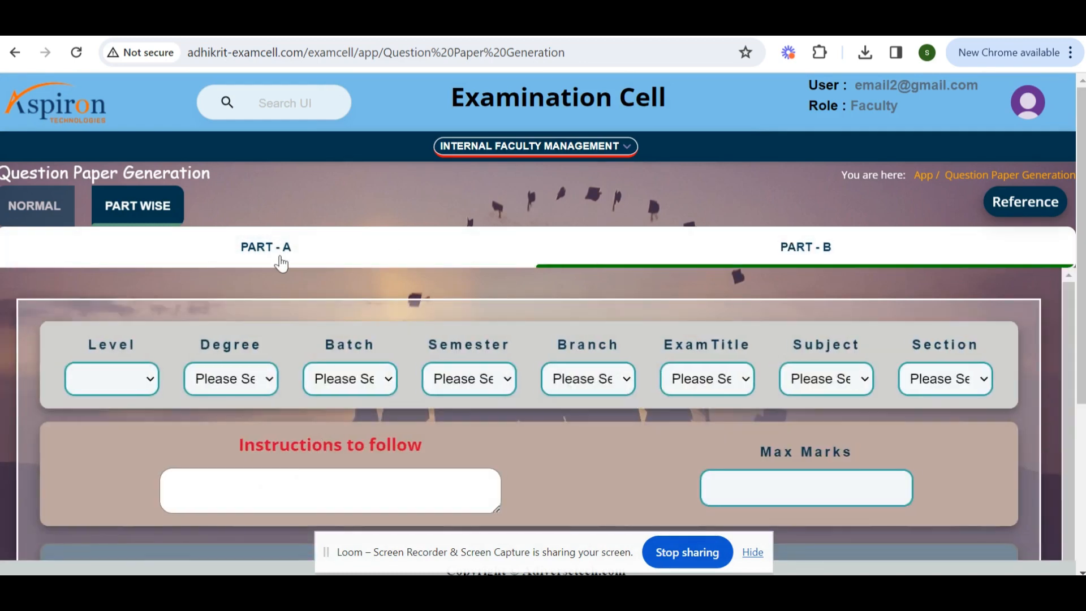
# Fill in the PART - A header with Level UG, Degree B.TECH, Batch 2023-2027 and Semester I SEMESTER.
pyautogui.click(279, 258)
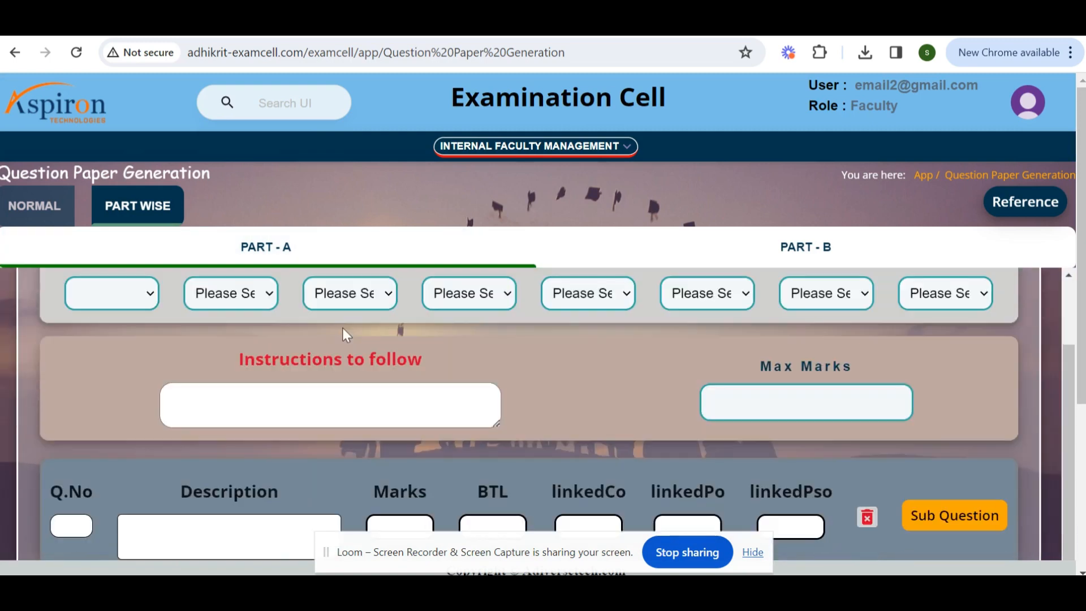
pyautogui.click(93, 294)
pyautogui.click(85, 351)
pyautogui.click(244, 380)
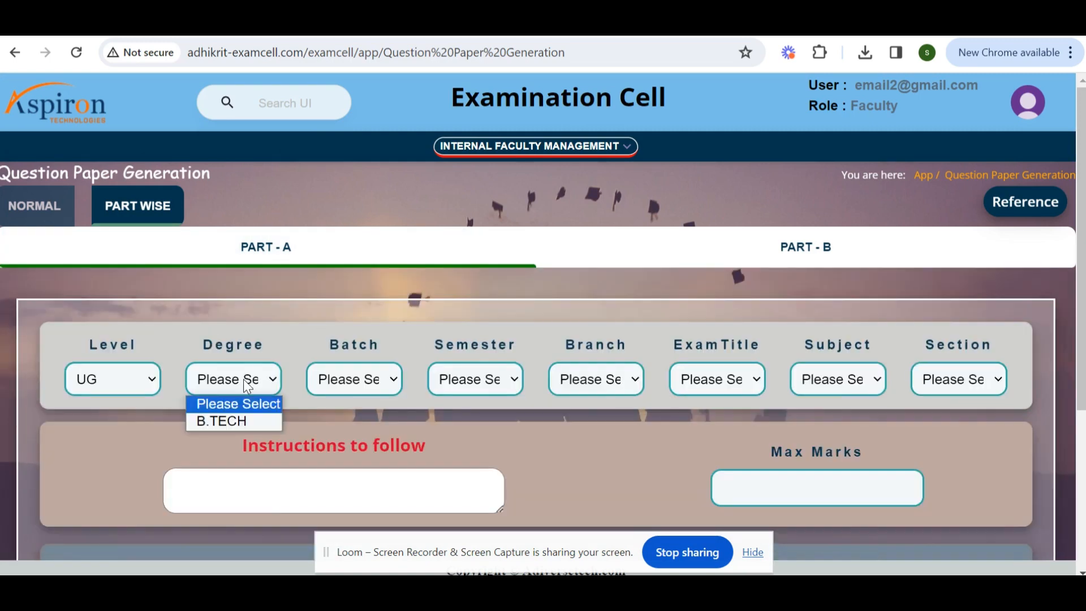
pyautogui.click(244, 421)
pyautogui.click(361, 380)
pyautogui.click(383, 423)
pyautogui.click(475, 378)
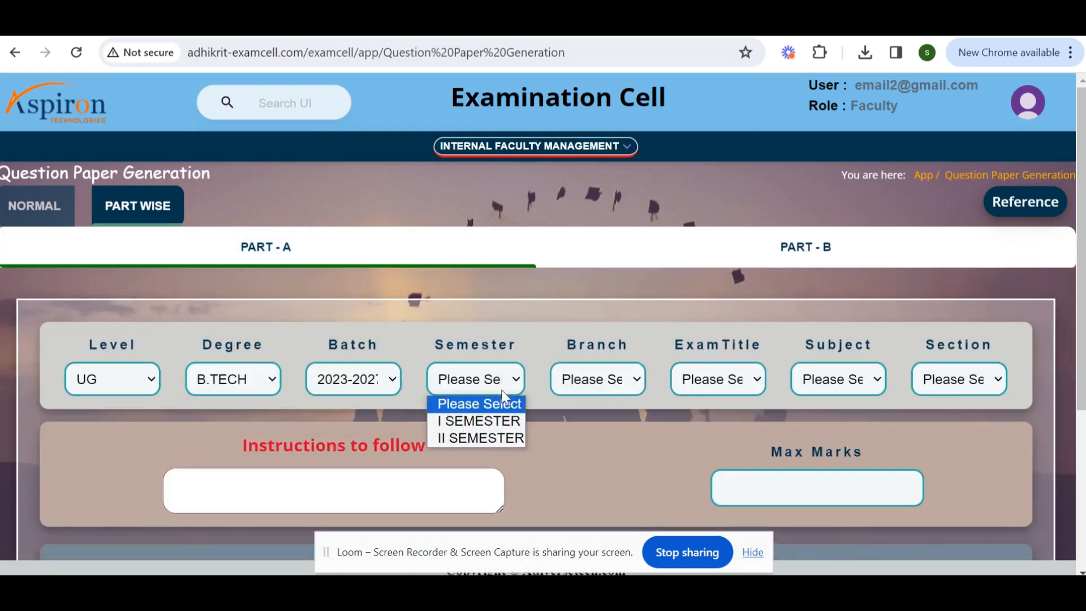
pyautogui.click(473, 419)
# Set Branch ECE, Exam Title REGULAR SEM 1 JAN 2023 and Subject Matrices and Calculus, and try selecting a Section.
pyautogui.click(594, 379)
pyautogui.click(575, 422)
pyautogui.click(720, 392)
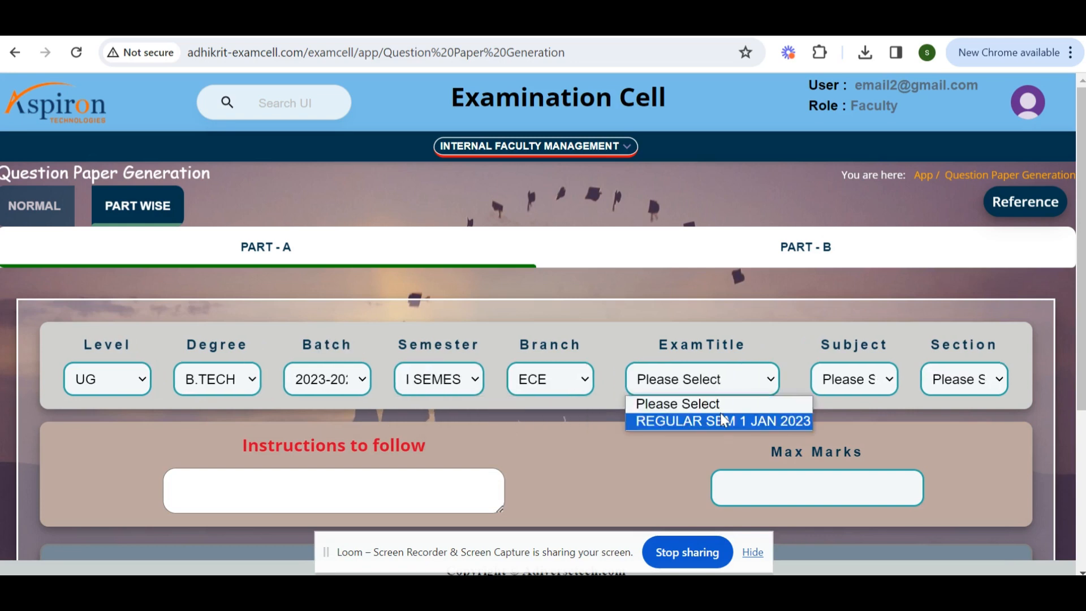
pyautogui.click(720, 419)
pyautogui.click(846, 383)
pyautogui.click(837, 419)
pyautogui.click(957, 375)
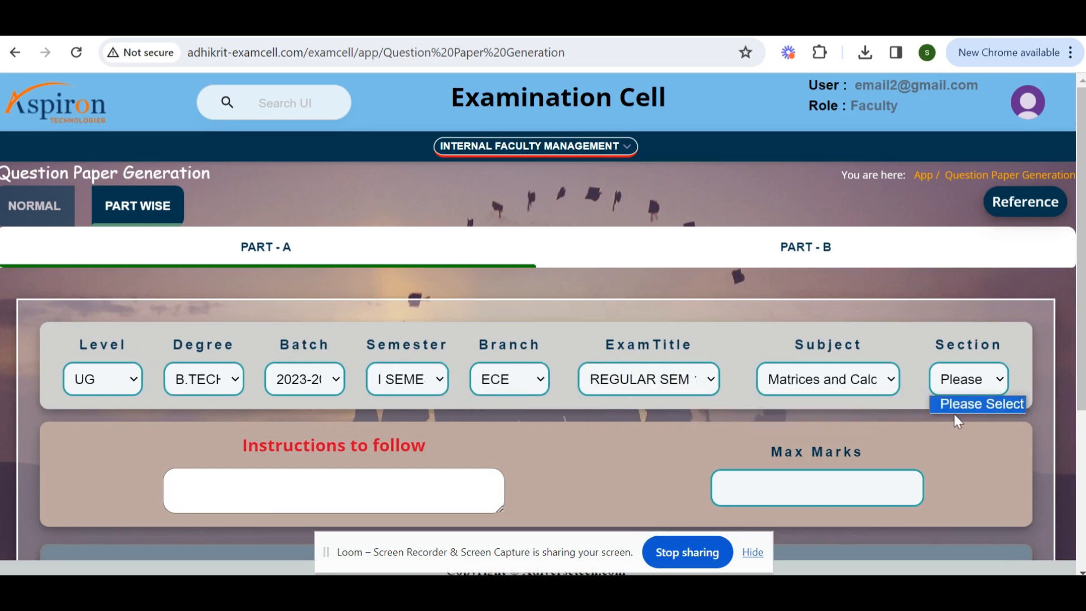
pyautogui.click(962, 404)
# Add a sub-question under PART - A question 1 and a second main question.
pyautogui.scroll(-4, 340, 340)
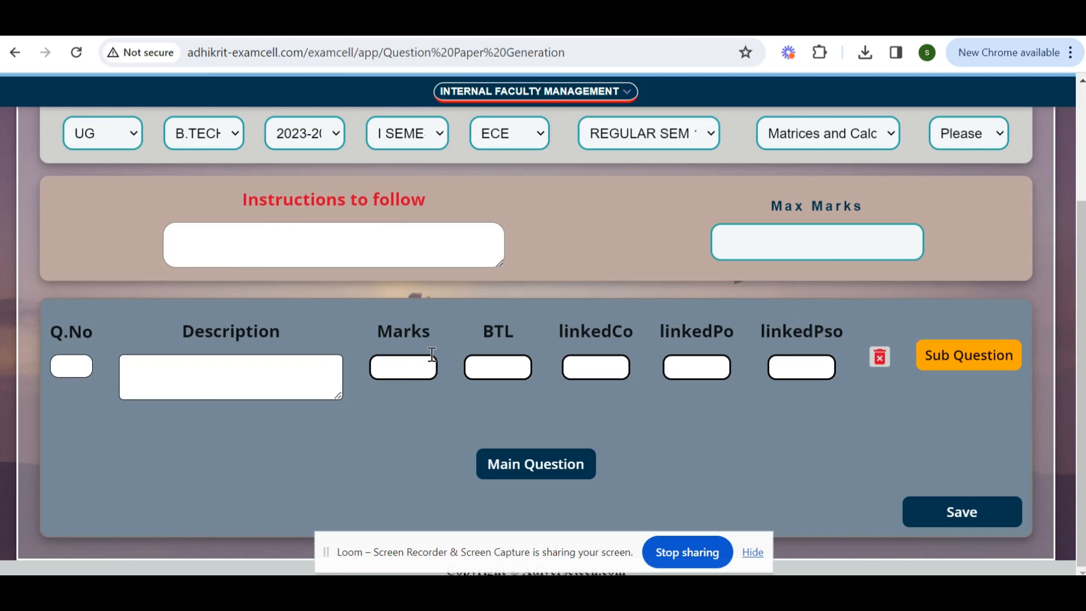
pyautogui.click(987, 362)
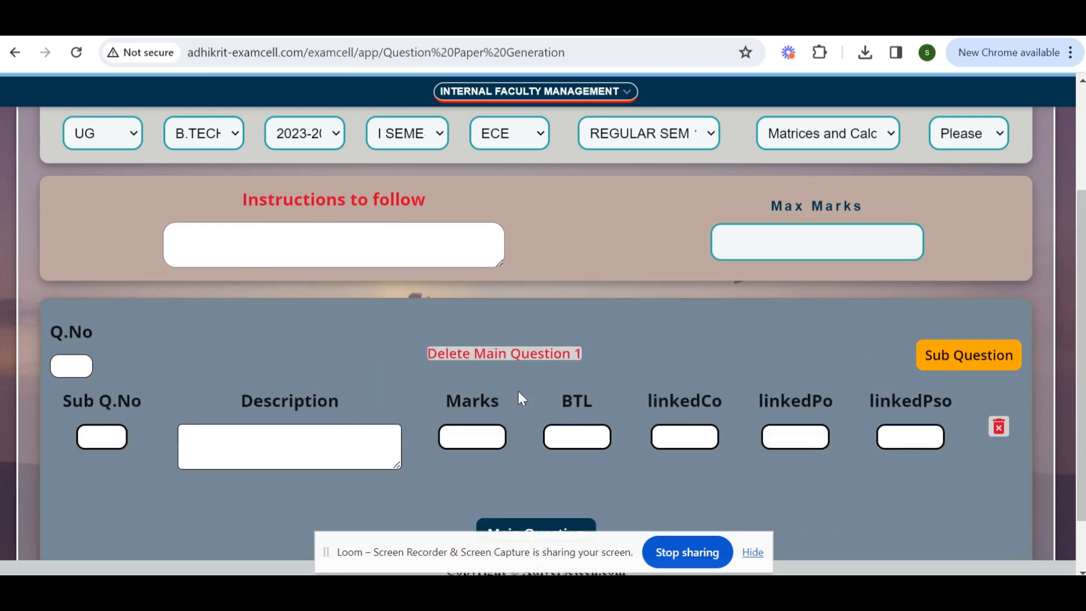
pyautogui.scroll(-1, 504, 376)
pyautogui.click(559, 465)
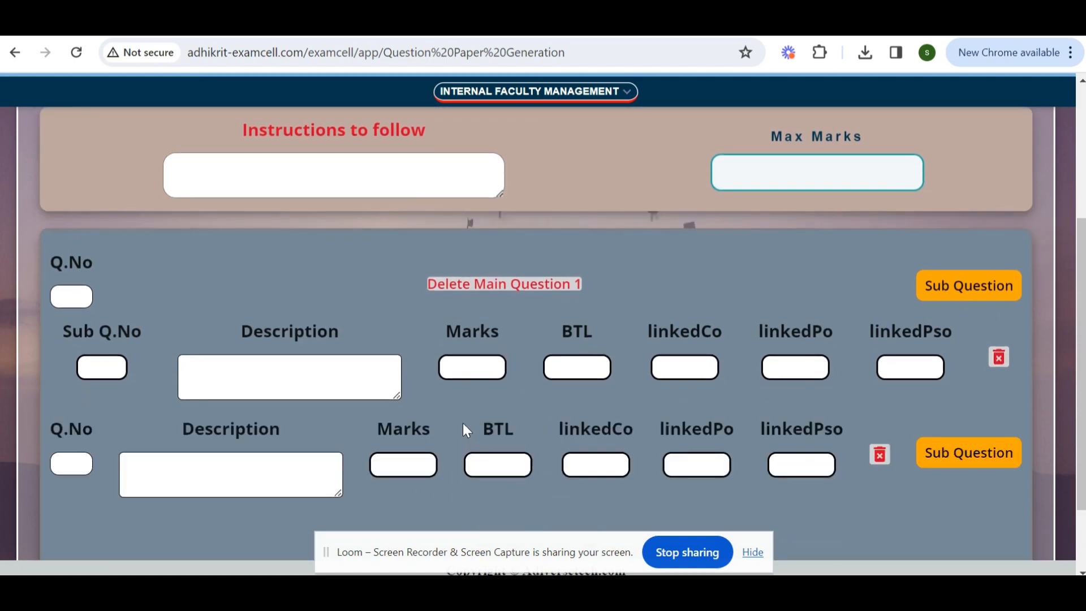
# Go to the Question Paper view page.
pyautogui.scroll(-2, 479, 403)
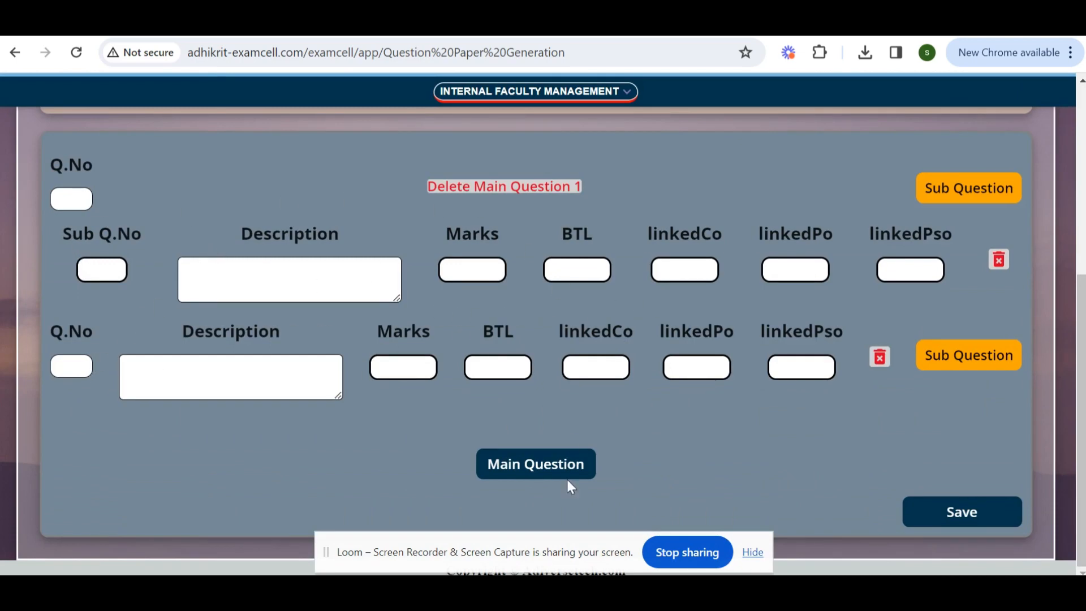
pyautogui.scroll(8, 801, 425)
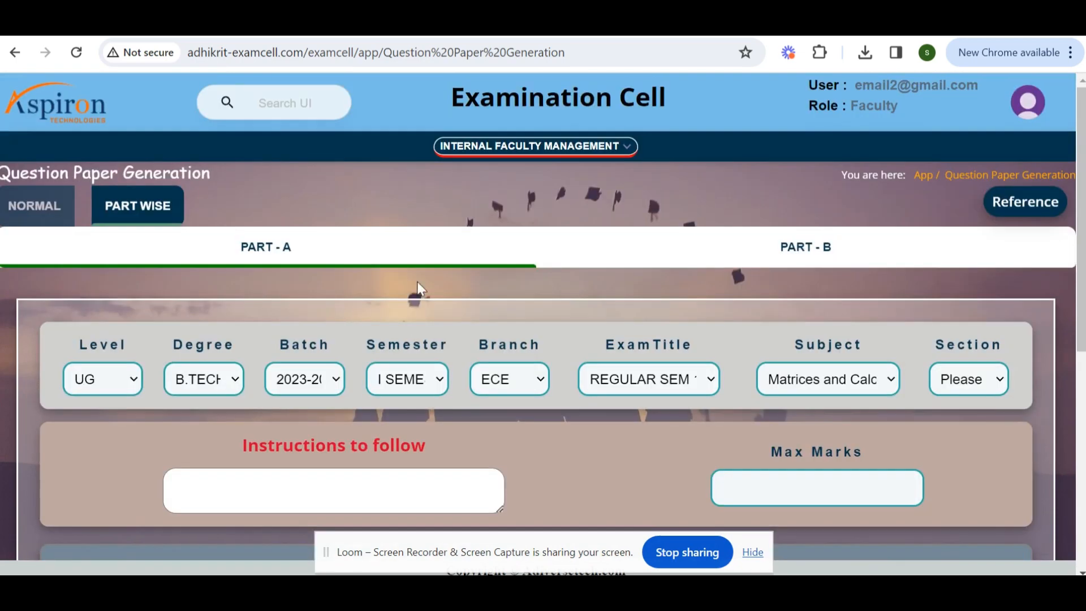
pyautogui.click(536, 151)
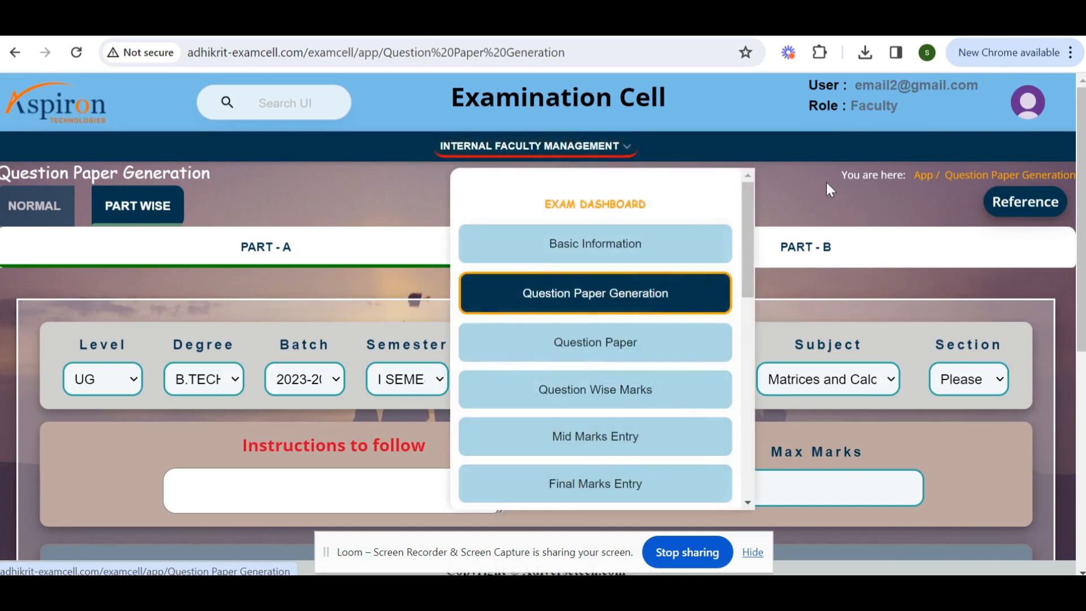
pyautogui.click(638, 343)
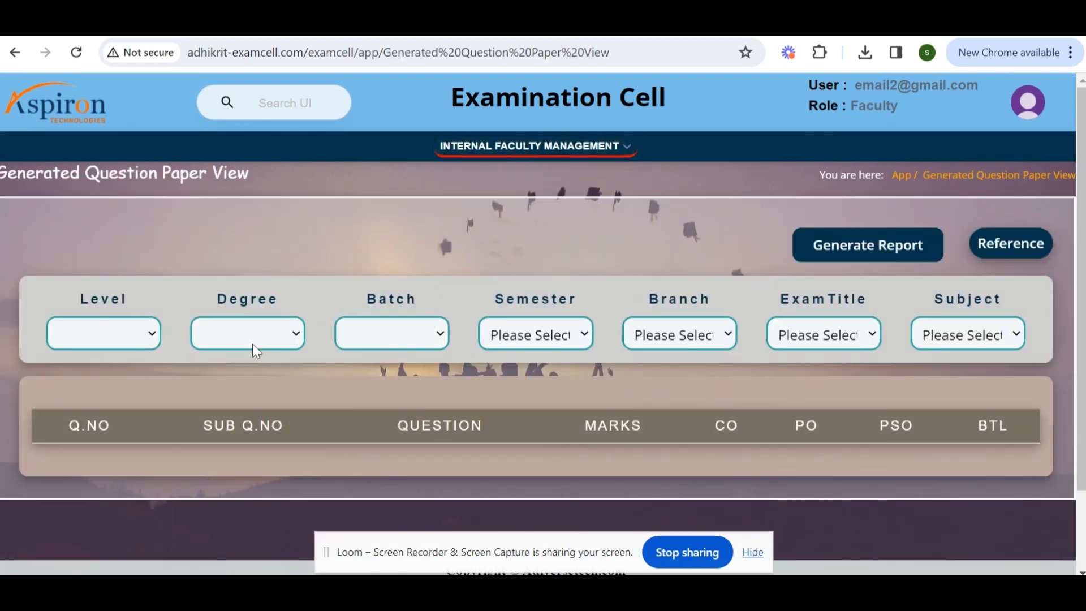
# Filter the generated question paper by Level UG, Degree B.TECH and Batch 2023-2027.
pyautogui.click(67, 334)
pyautogui.click(88, 393)
pyautogui.click(279, 331)
pyautogui.click(243, 381)
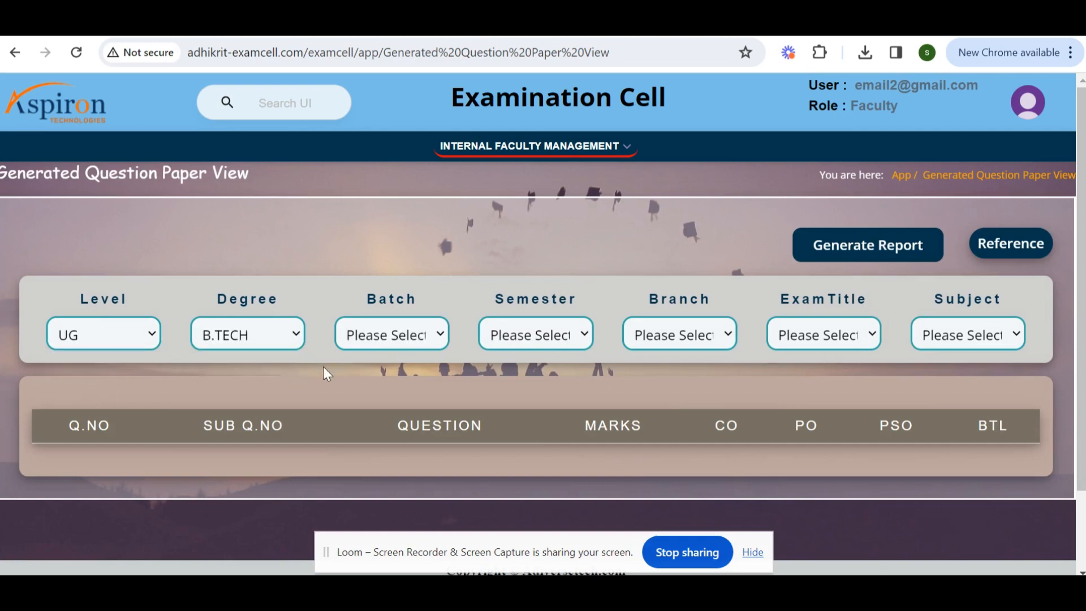
pyautogui.click(416, 339)
pyautogui.click(411, 380)
# Set Semester I SEMESTER, Branch ECE, Exam Title REGULAR SEM 1 JAN 2023 and Subject Matrices and Calculus.
pyautogui.click(582, 335)
pyautogui.click(548, 380)
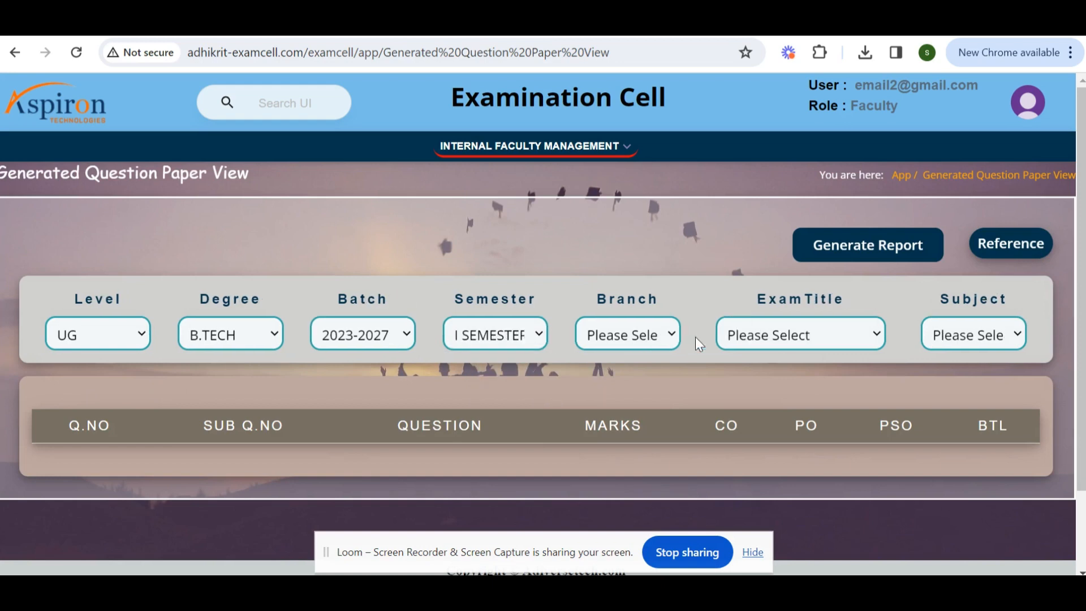
pyautogui.click(632, 339)
pyautogui.click(630, 379)
pyautogui.click(778, 343)
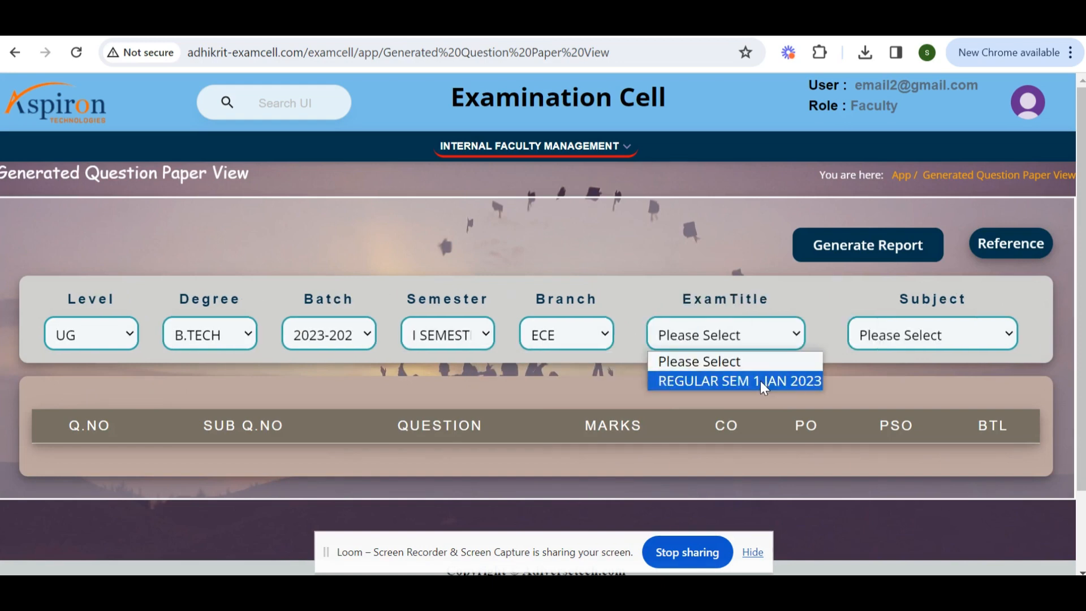
pyautogui.click(760, 381)
pyautogui.click(938, 337)
pyautogui.click(929, 385)
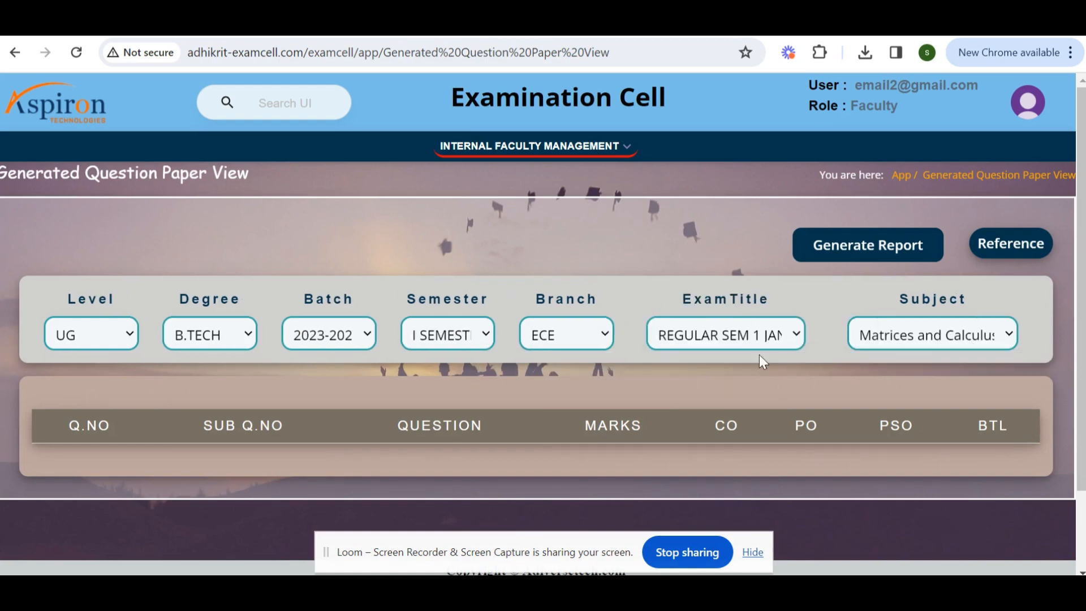
# Generate the question paper report as a PDF download.
pyautogui.scroll(-3, 663, 341)
pyautogui.scroll(3, 663, 340)
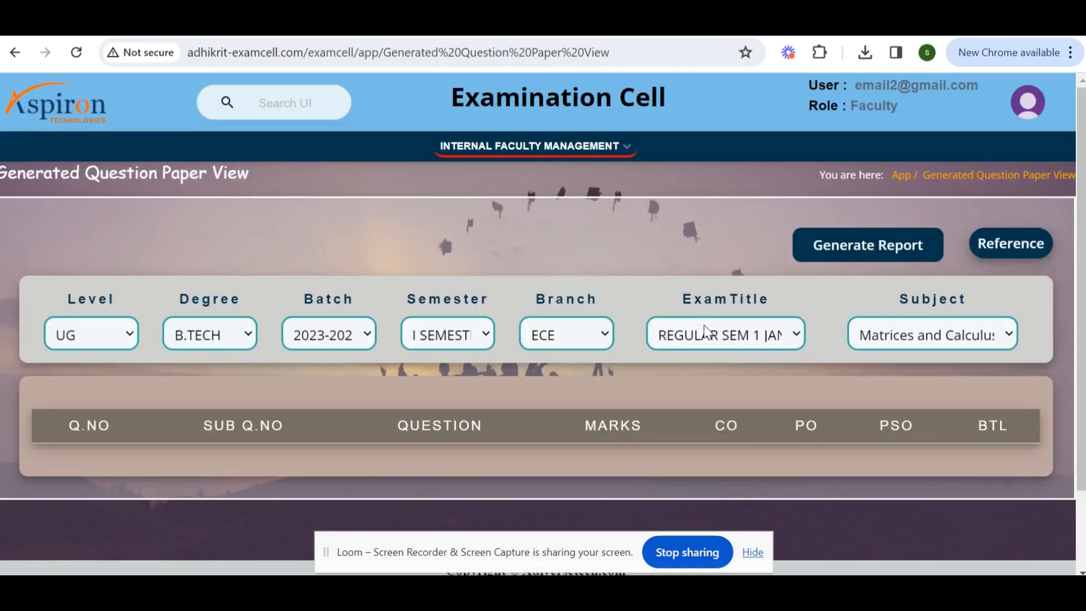
pyautogui.click(885, 252)
pyautogui.scroll(-3, 604, 357)
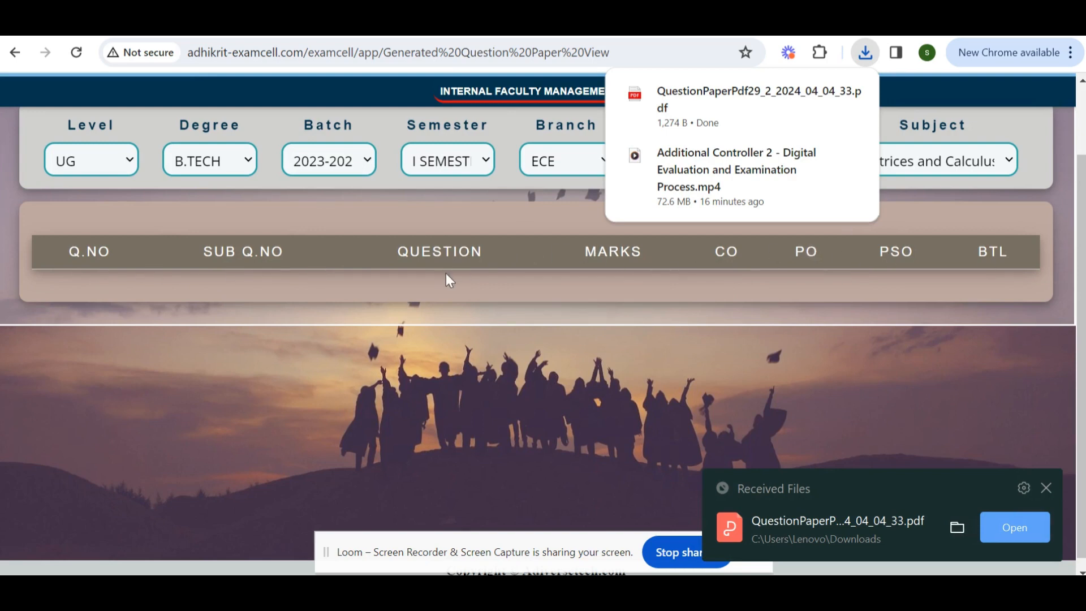
pyautogui.scroll(3, 465, 276)
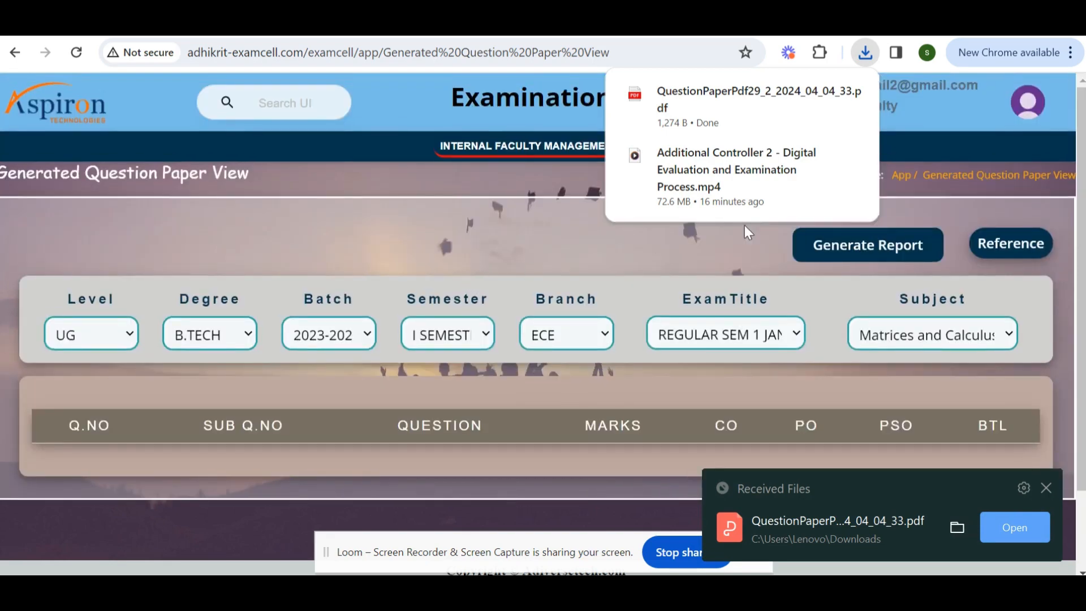
pyautogui.moveTo(673, 106)
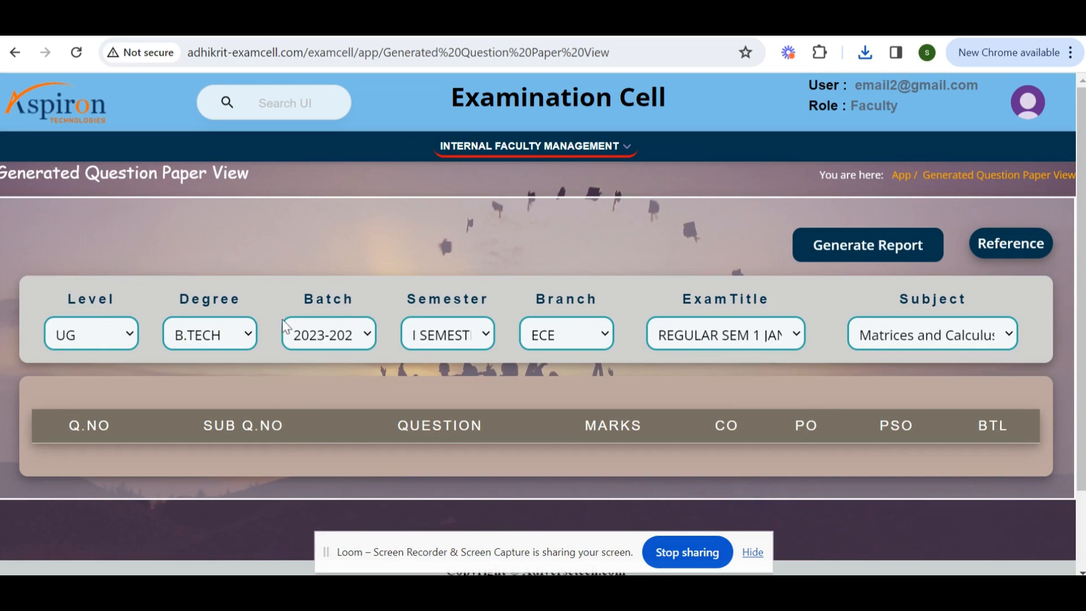
# Open the Question Wise Marks page.
pyautogui.click(582, 146)
pyautogui.click(613, 390)
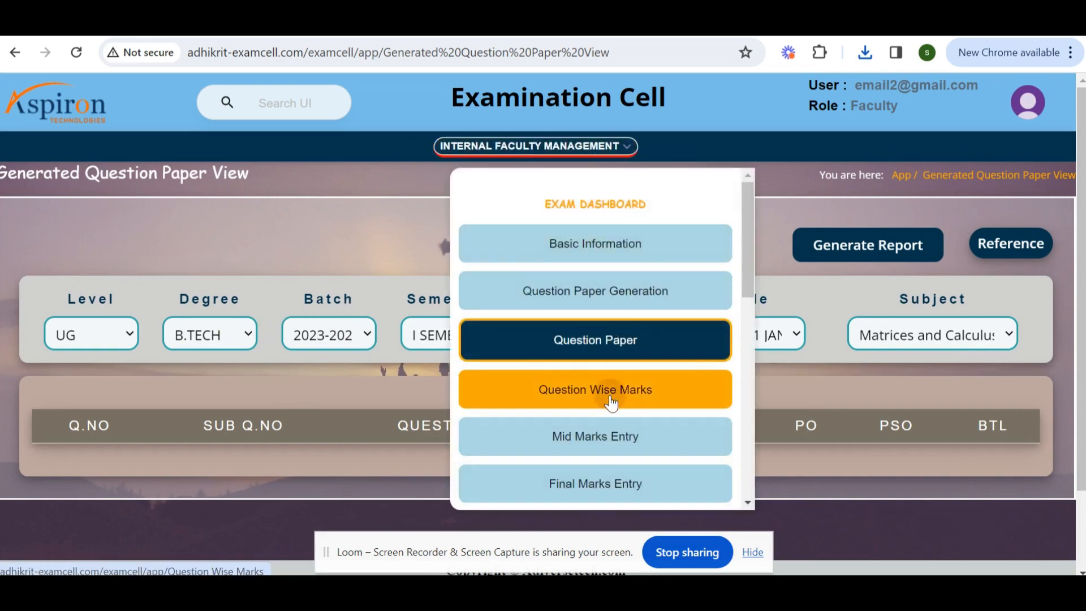
pyautogui.scroll(-5, 600, 470)
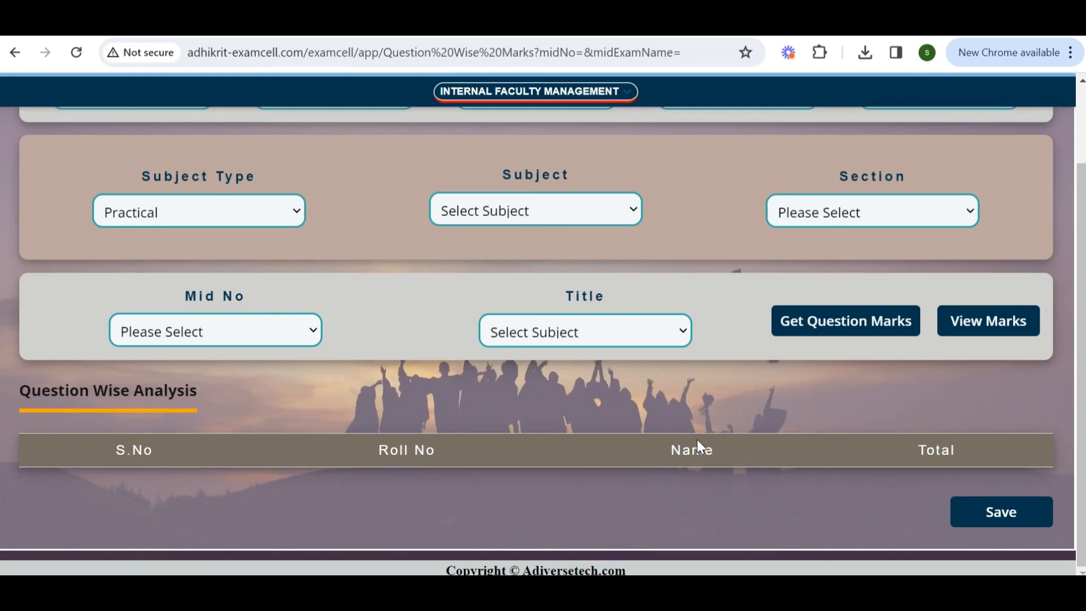
pyautogui.scroll(3, 700, 439)
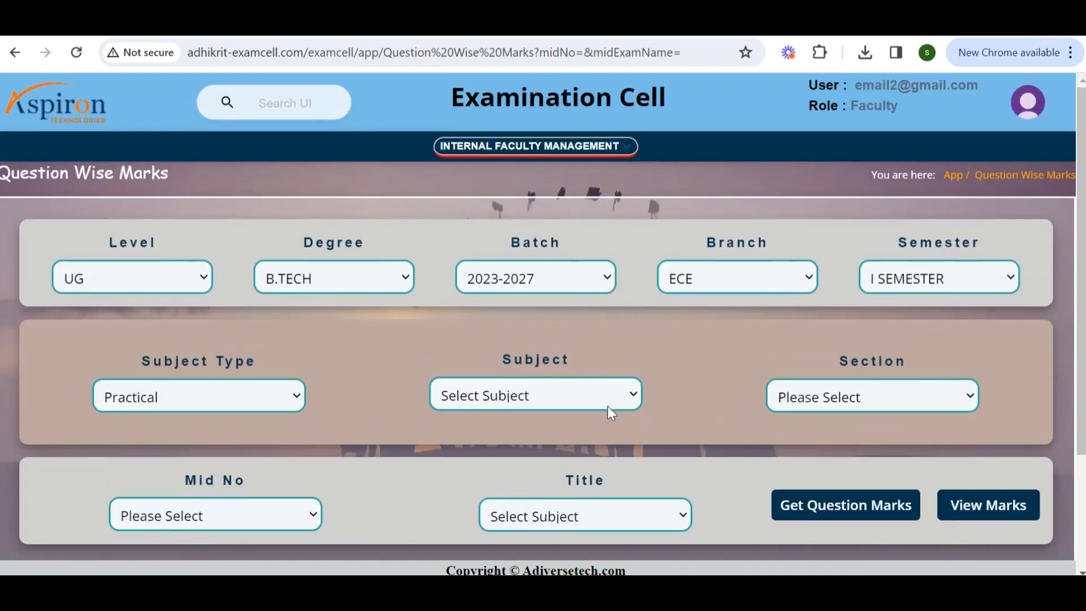
# Reload the Question Wise Marks page and try View Marks.
pyautogui.click(558, 156)
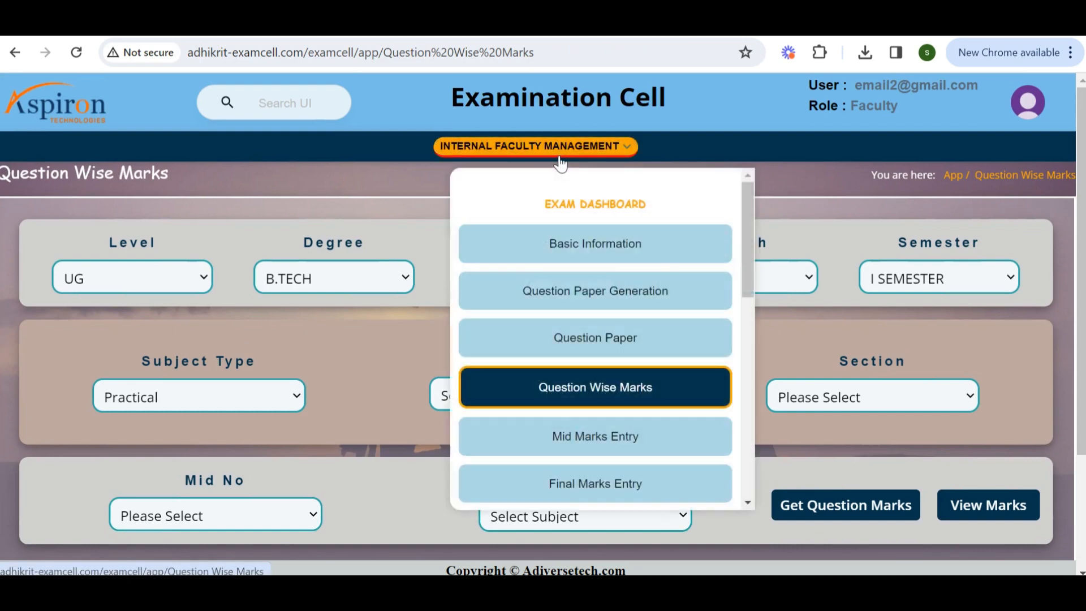
pyautogui.click(605, 397)
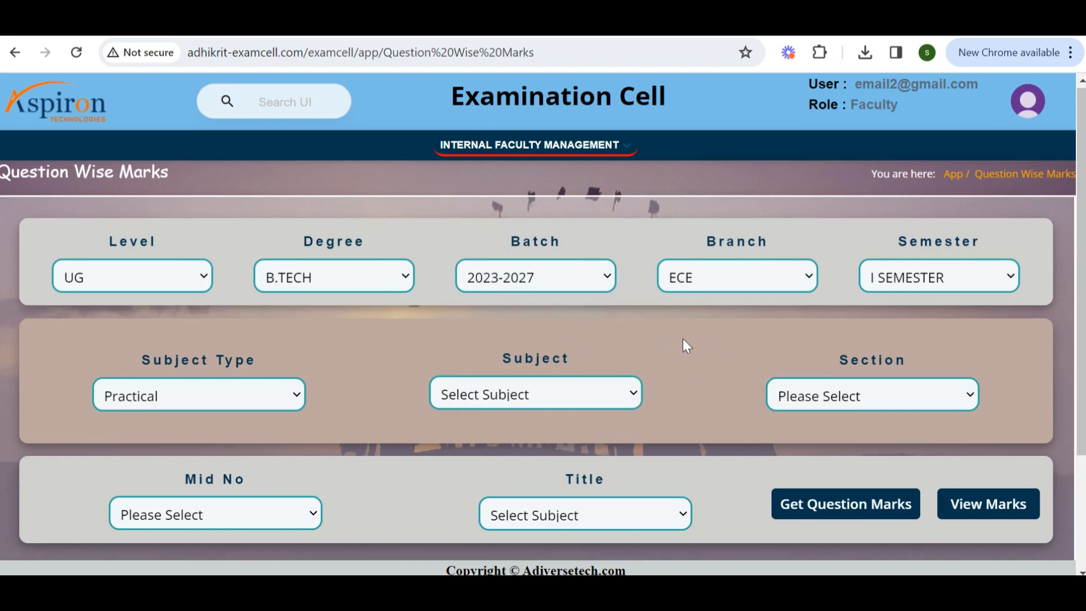
pyautogui.scroll(-3, 330, 407)
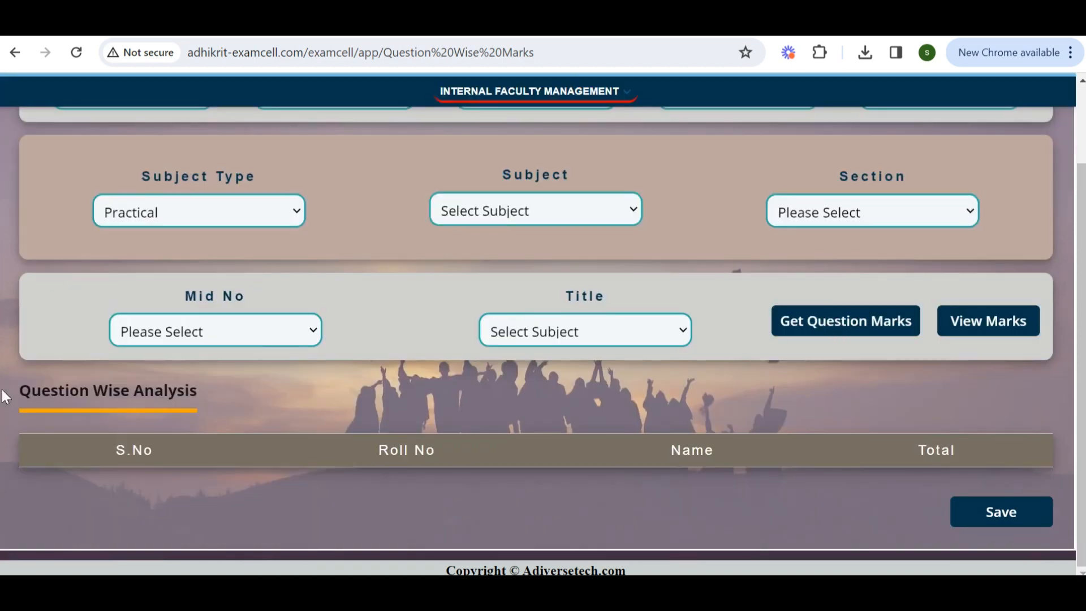
pyautogui.scroll(3, 466, 310)
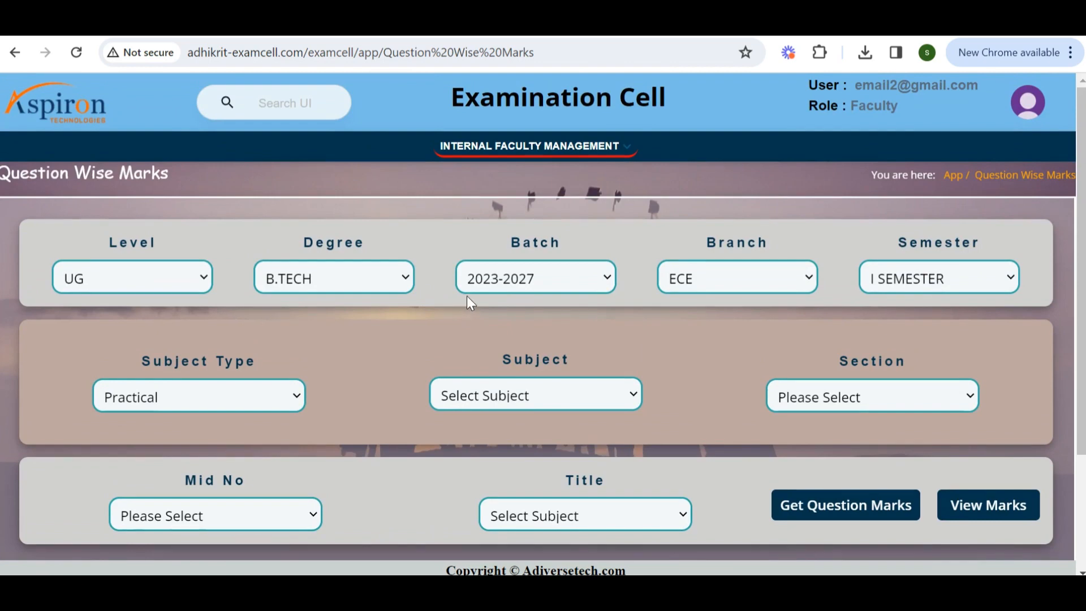
pyautogui.scroll(-3, 468, 298)
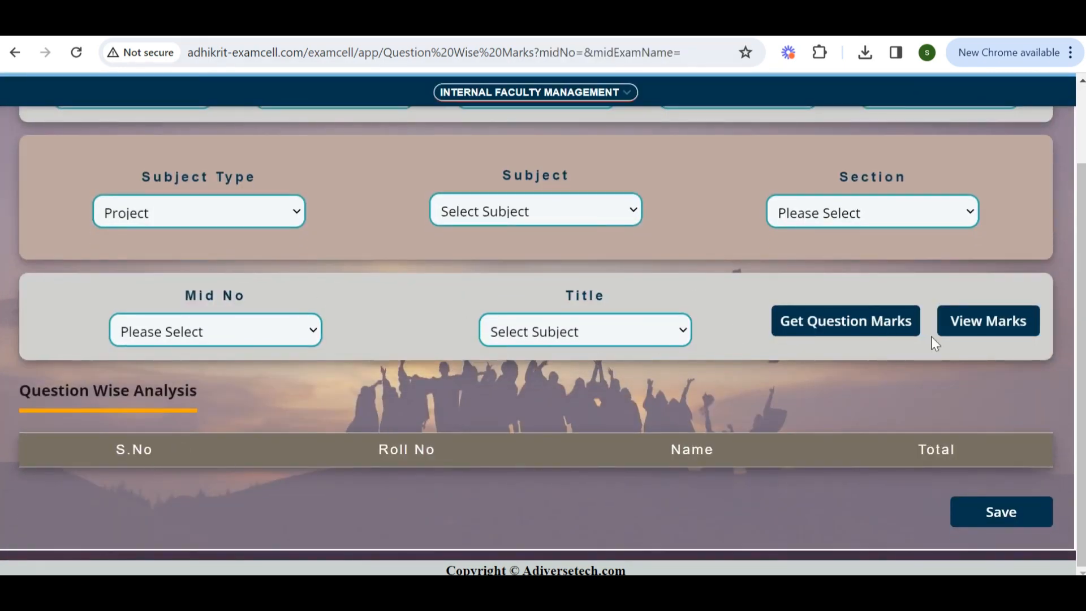
pyautogui.click(981, 328)
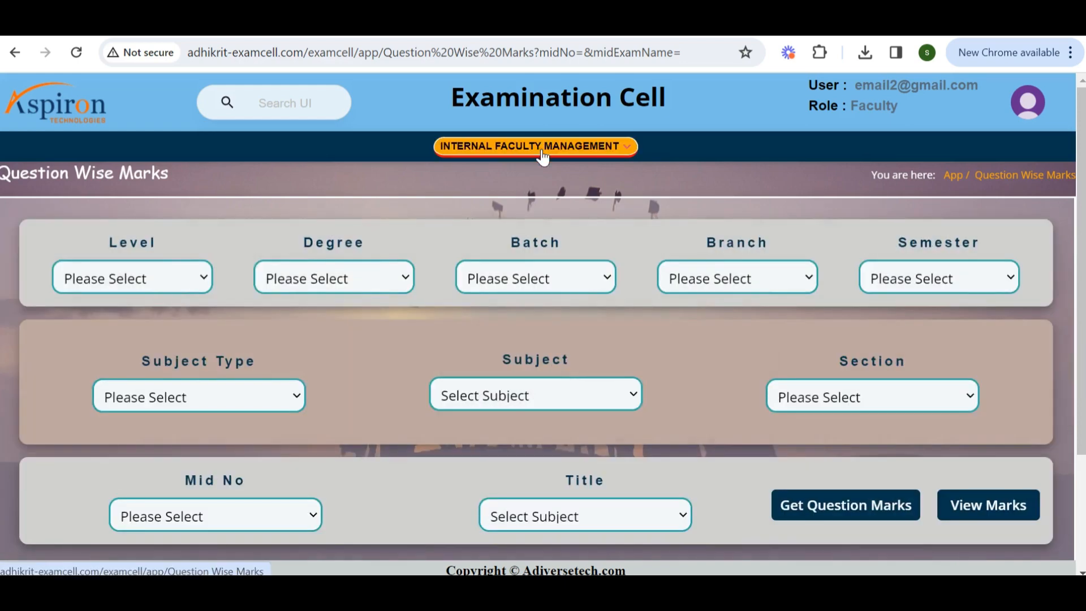
# Open the Mid Marks Entry page and set the Level to UG.
pyautogui.click(536, 150)
pyautogui.scroll(-1, 652, 361)
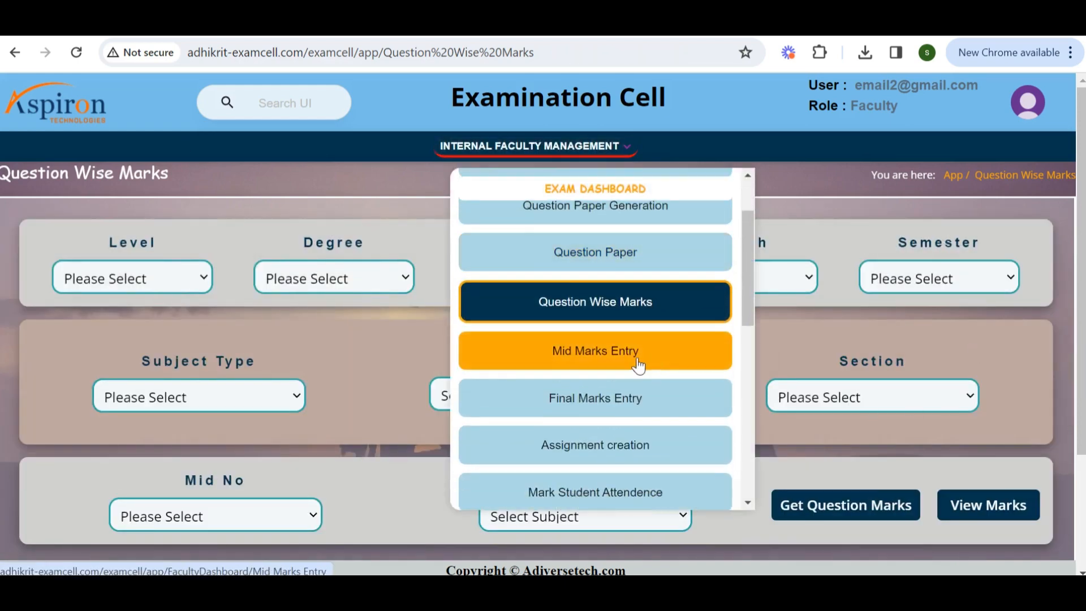
pyautogui.click(618, 364)
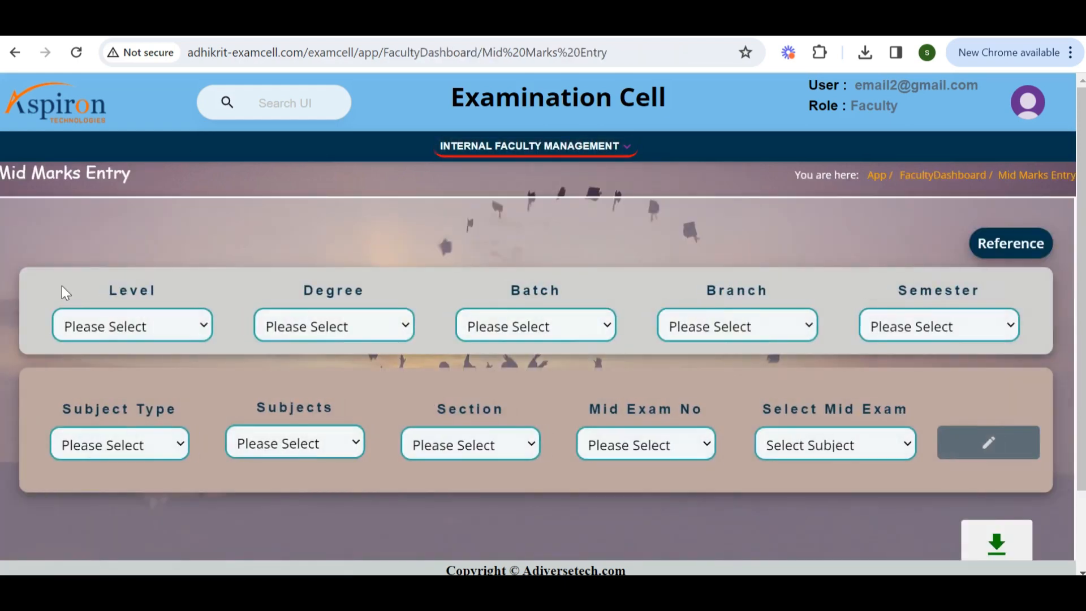
pyautogui.click(167, 320)
pyautogui.click(85, 371)
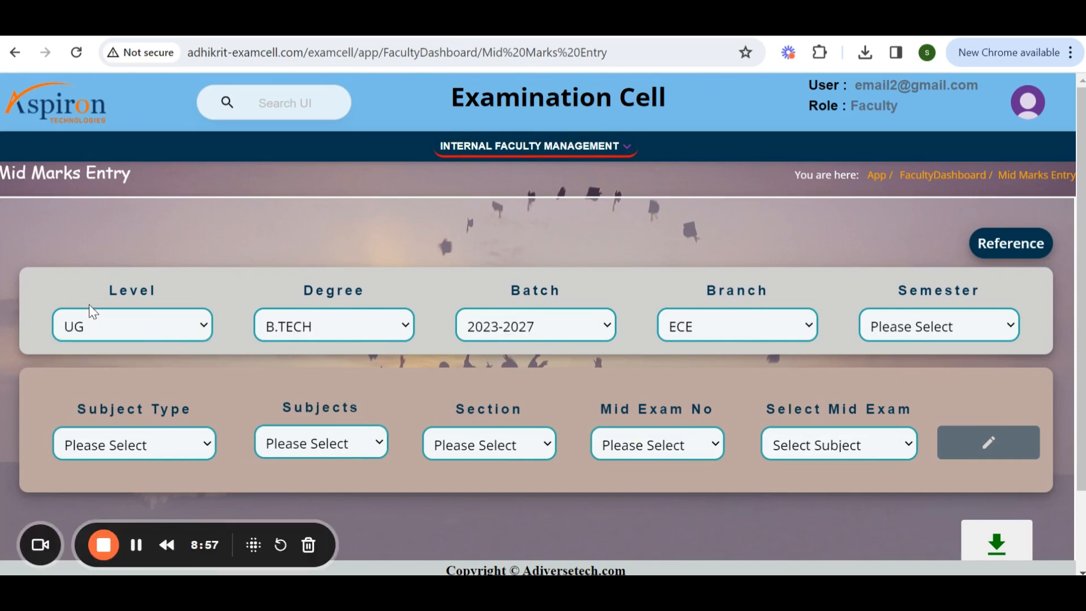
# Set the mid marks filters to Level UG, Degree B.TECH and Semester I SEMESTER.
pyautogui.click(155, 328)
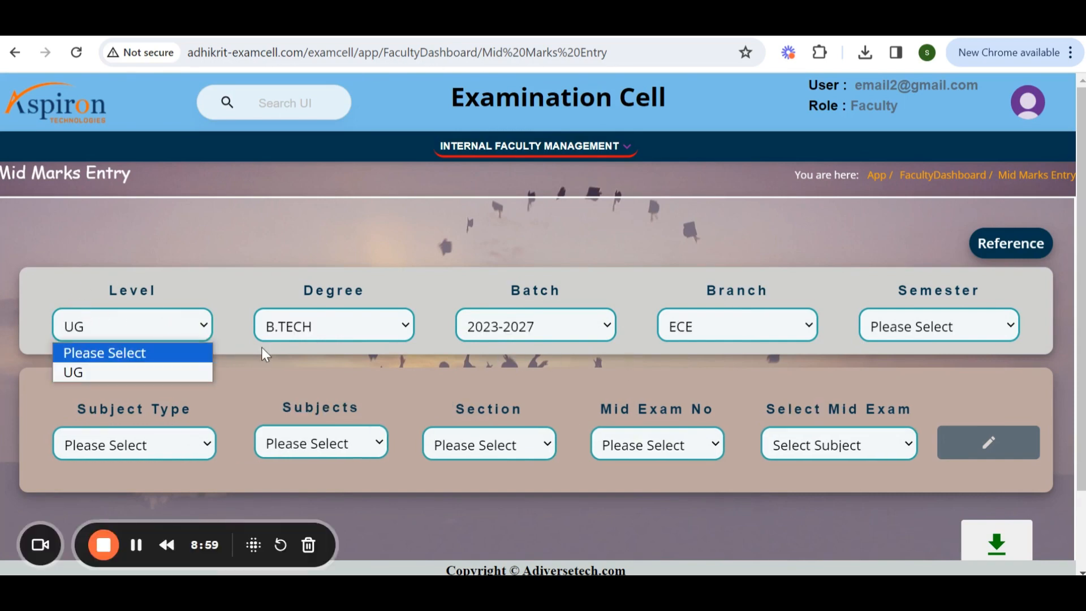
pyautogui.click(147, 372)
pyautogui.click(293, 335)
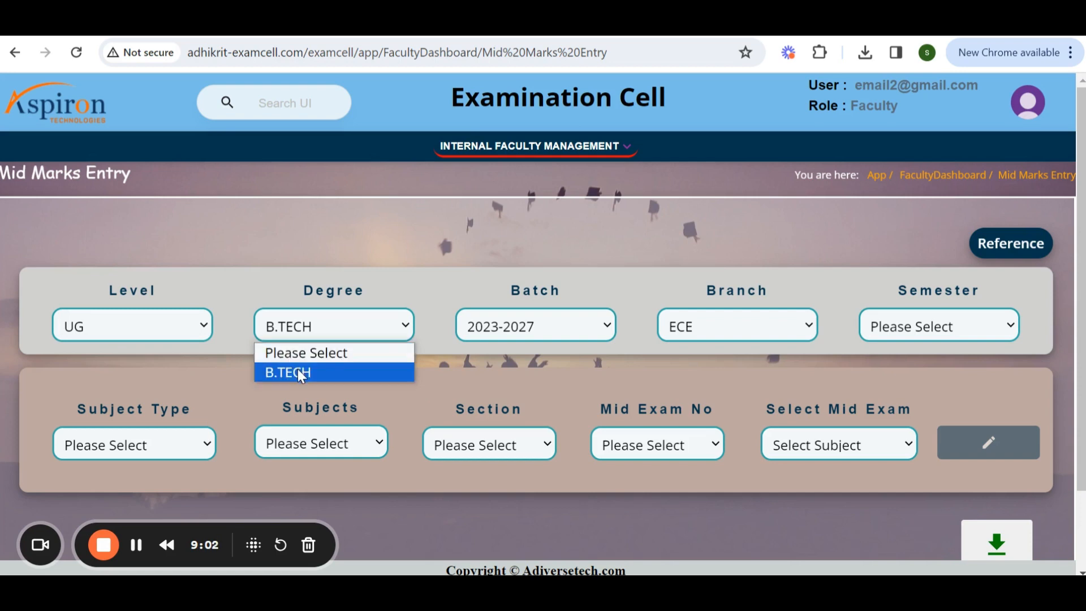
pyautogui.click(297, 370)
pyautogui.click(863, 319)
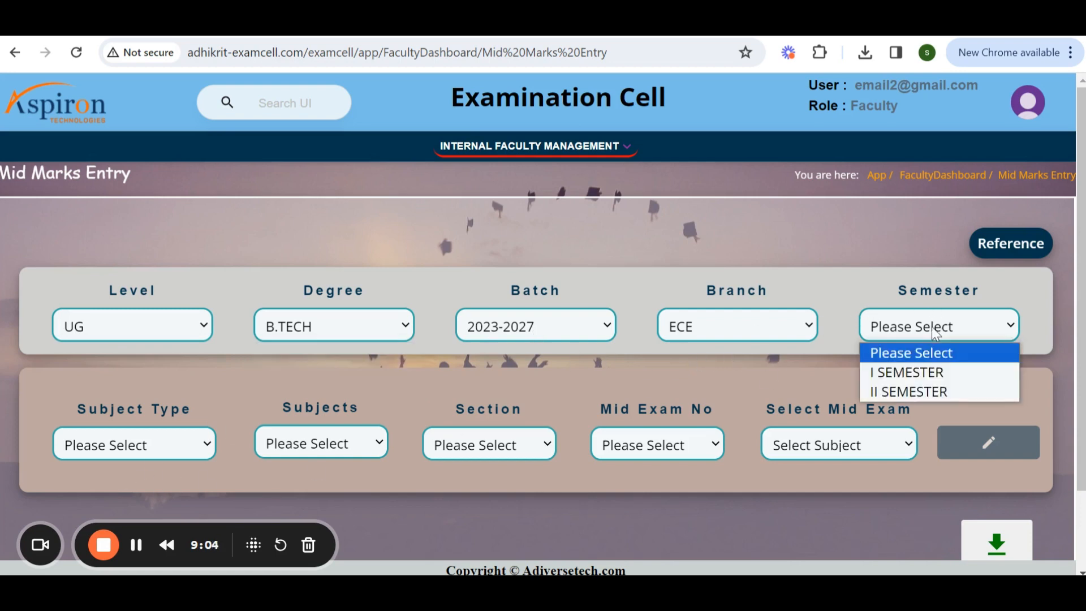
pyautogui.click(911, 372)
# Choose subject type Element for others, Mid Exam No MID II and mid exam MID 2 FEB FOR ECE BRANCH 2023.
pyautogui.click(160, 454)
pyautogui.click(160, 488)
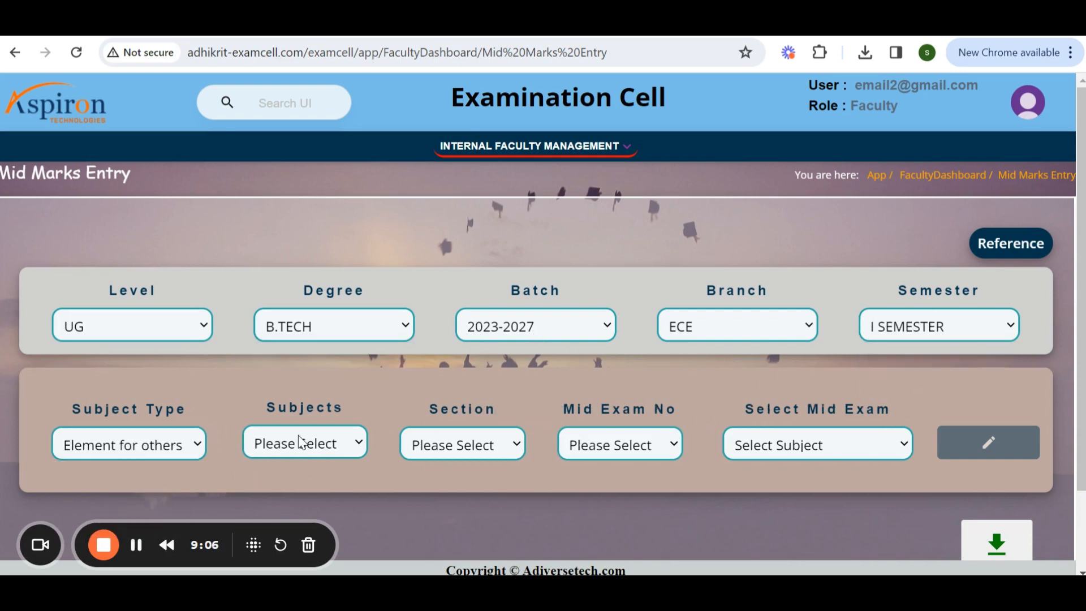
pyautogui.click(302, 443)
pyautogui.click(453, 446)
pyautogui.click(594, 456)
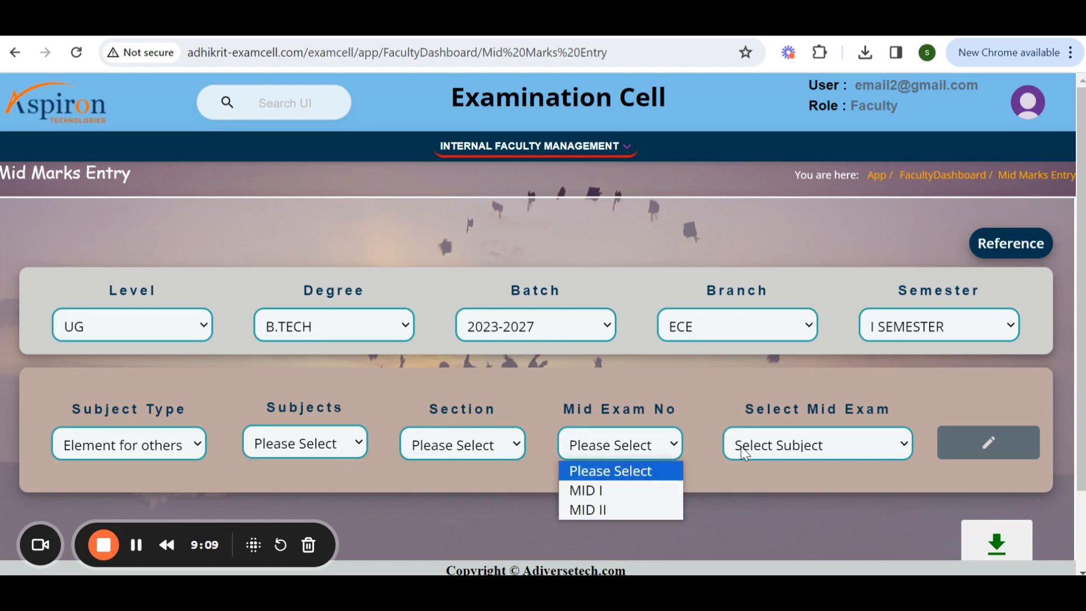
pyautogui.click(570, 507)
pyautogui.click(802, 456)
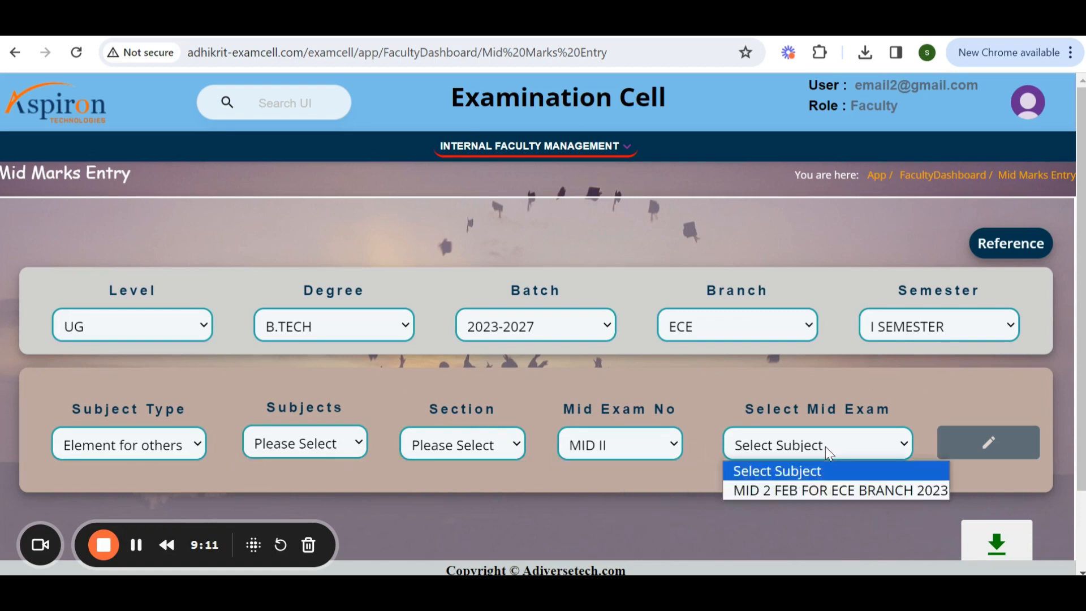
pyautogui.click(816, 487)
# Try to open mid marks editing for the selected exam.
pyautogui.click(476, 446)
pyautogui.click(592, 504)
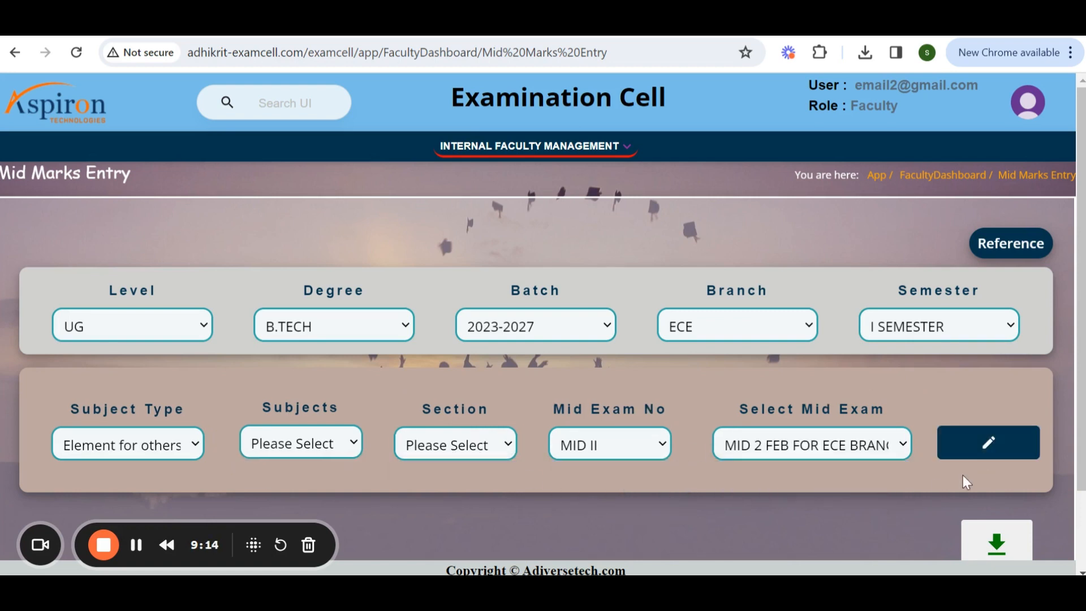
pyautogui.scroll(-3, 642, 405)
pyautogui.click(939, 286)
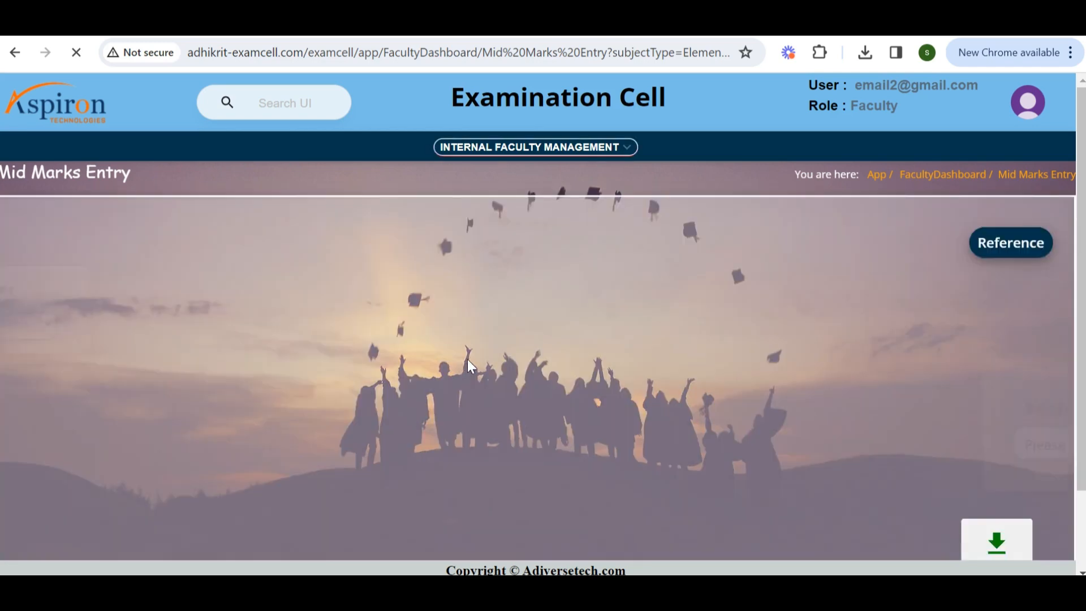
# Scroll through the Mid Marks Entry page to examine its filters and Save Marks area.
pyautogui.scroll(-3, 513, 382)
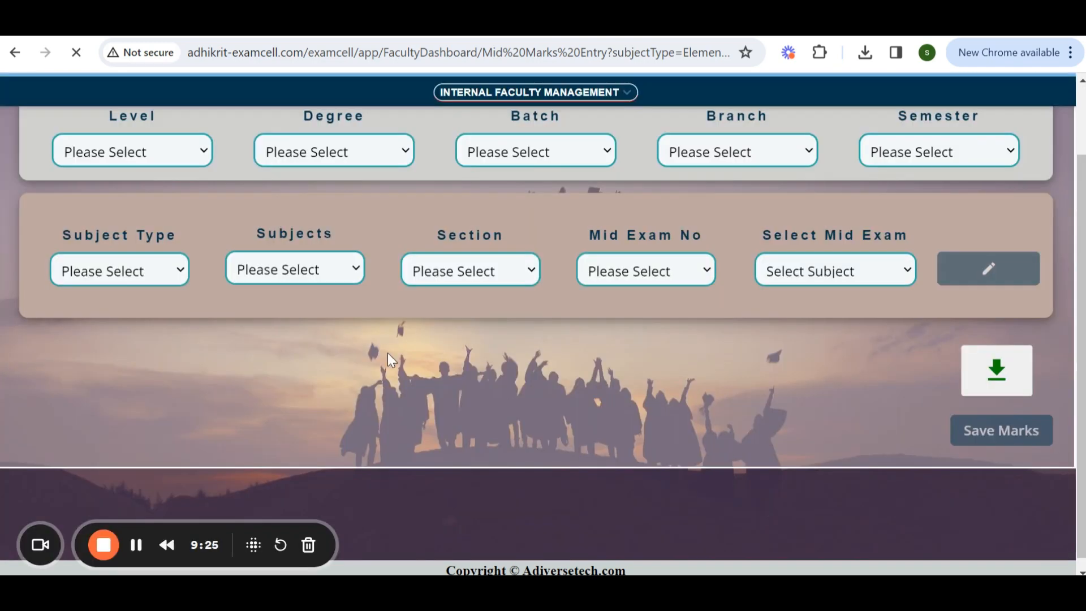
pyautogui.scroll(3, 387, 316)
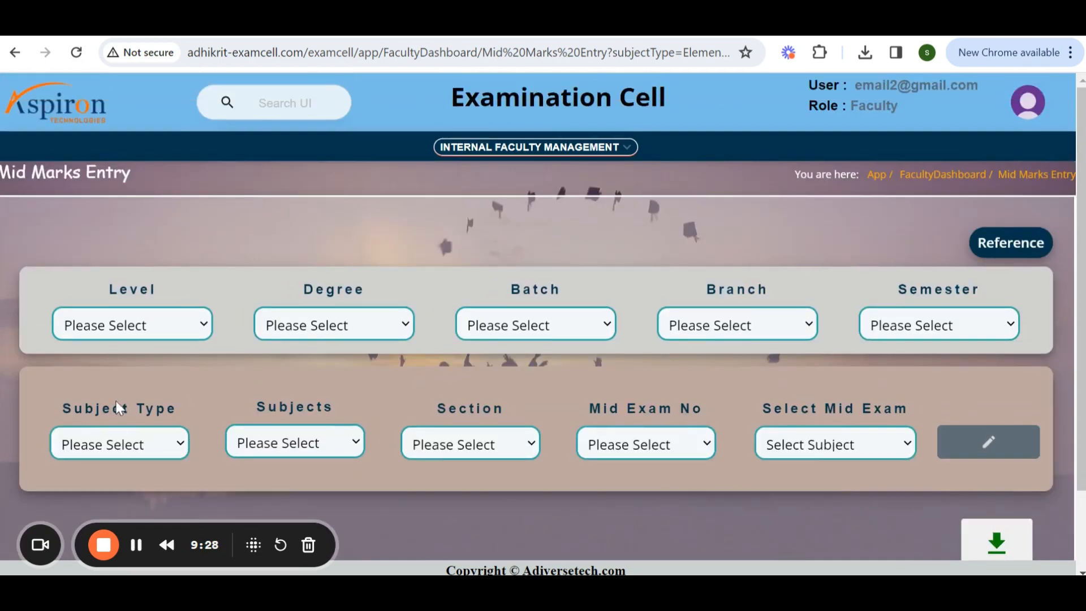
pyautogui.scroll(-2, 153, 365)
pyautogui.scroll(-3, 395, 409)
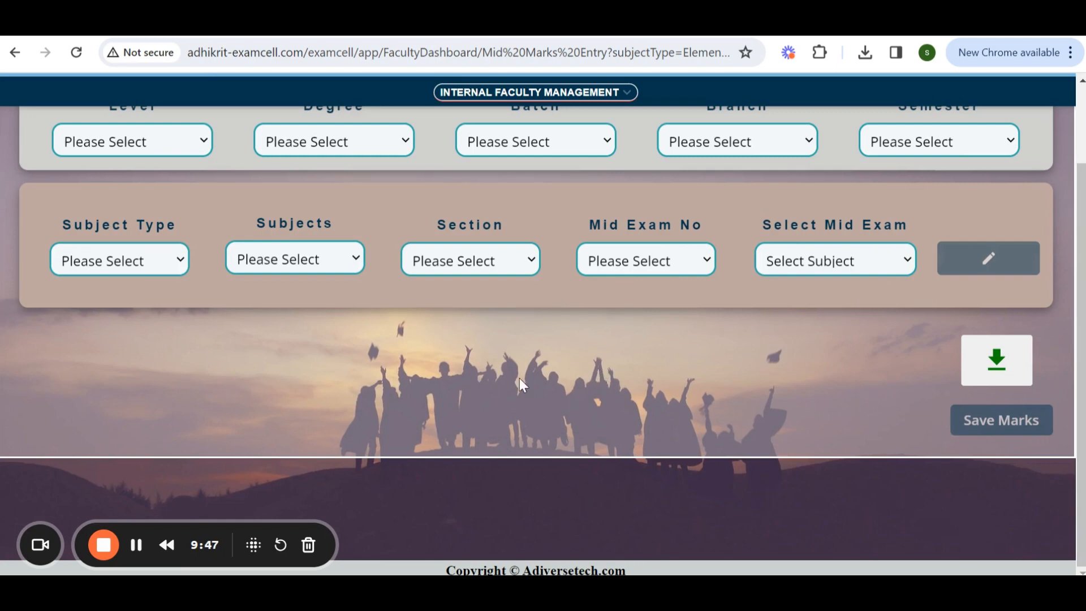
pyautogui.scroll(1, 519, 378)
pyautogui.scroll(-1, 621, 353)
pyautogui.scroll(3, 618, 349)
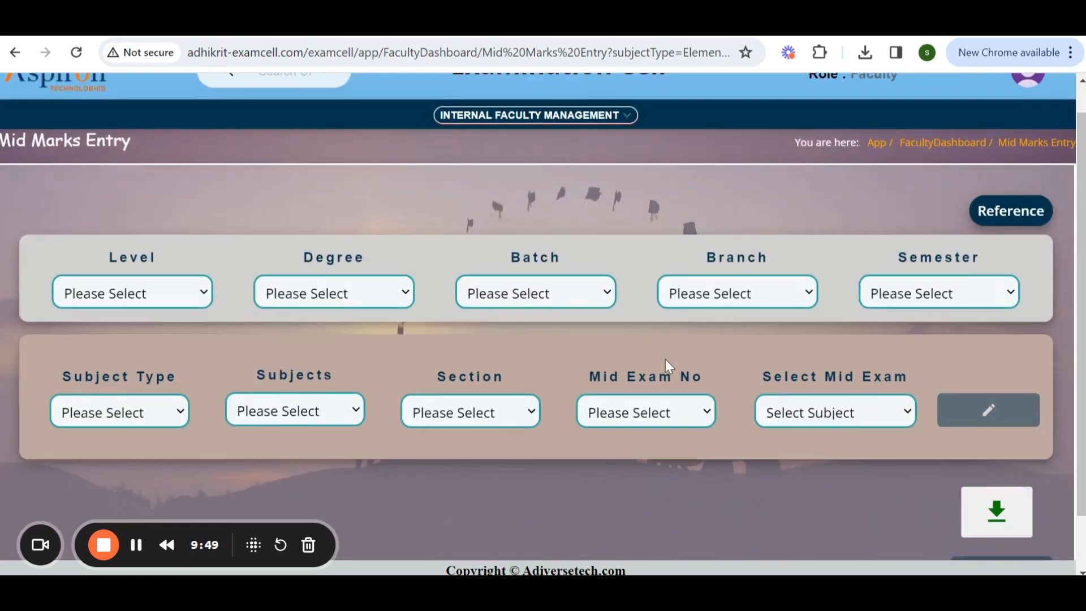
pyautogui.scroll(-3, 666, 359)
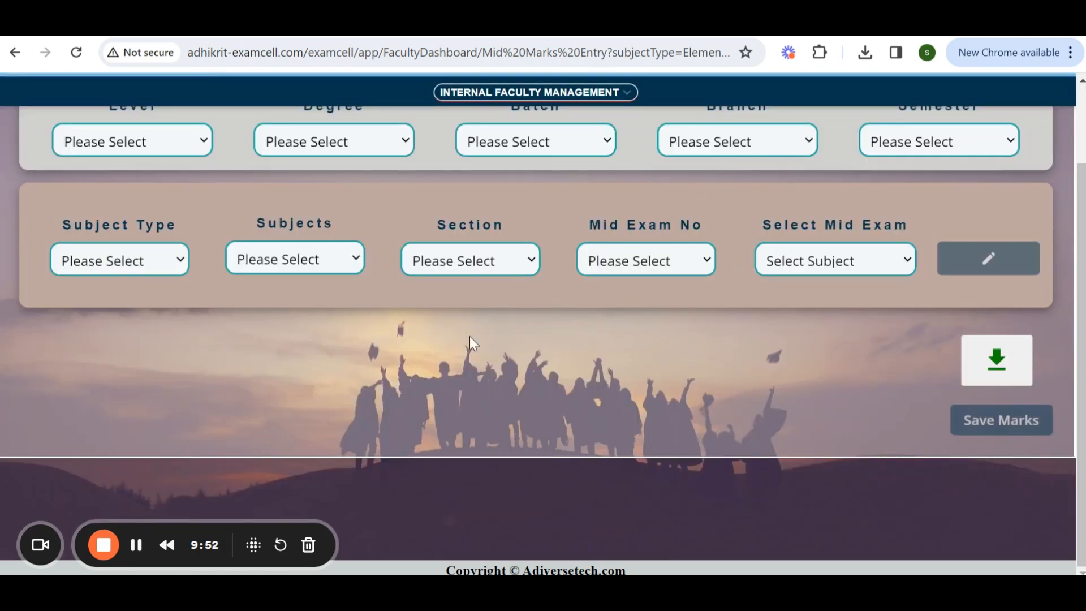
pyautogui.scroll(3, 541, 281)
# Open the Final Marks Entry page from the faculty management menu.
pyautogui.click(579, 152)
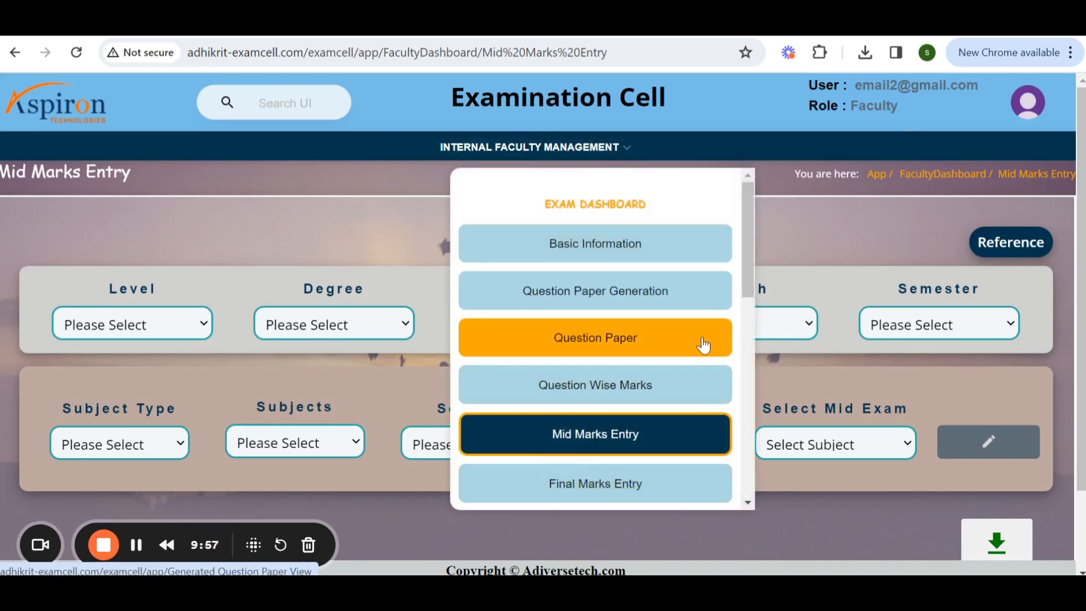
pyautogui.scroll(-3, 700, 347)
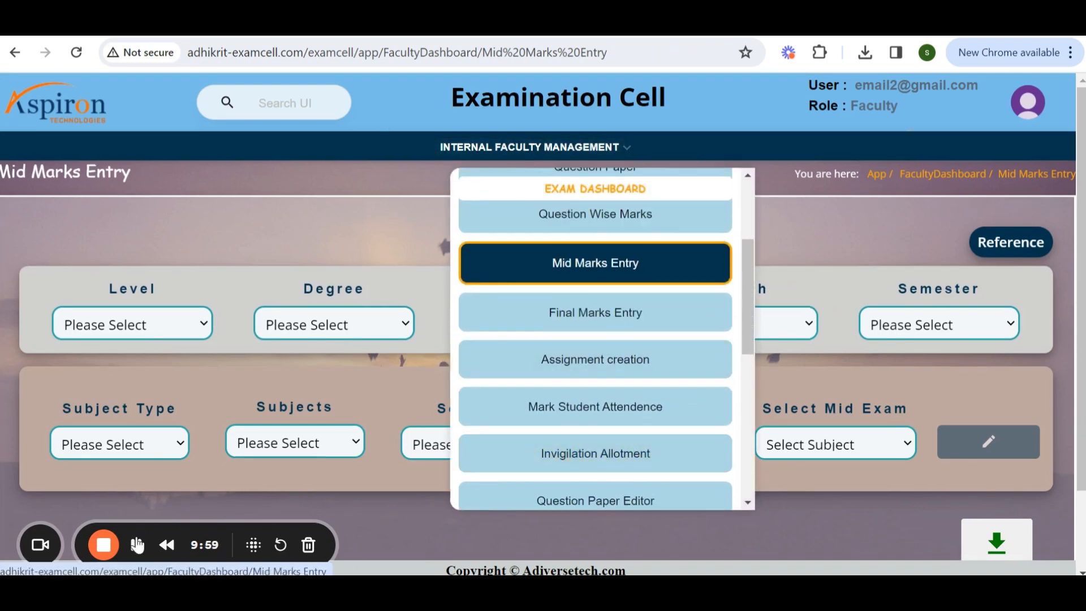
pyautogui.click(137, 544)
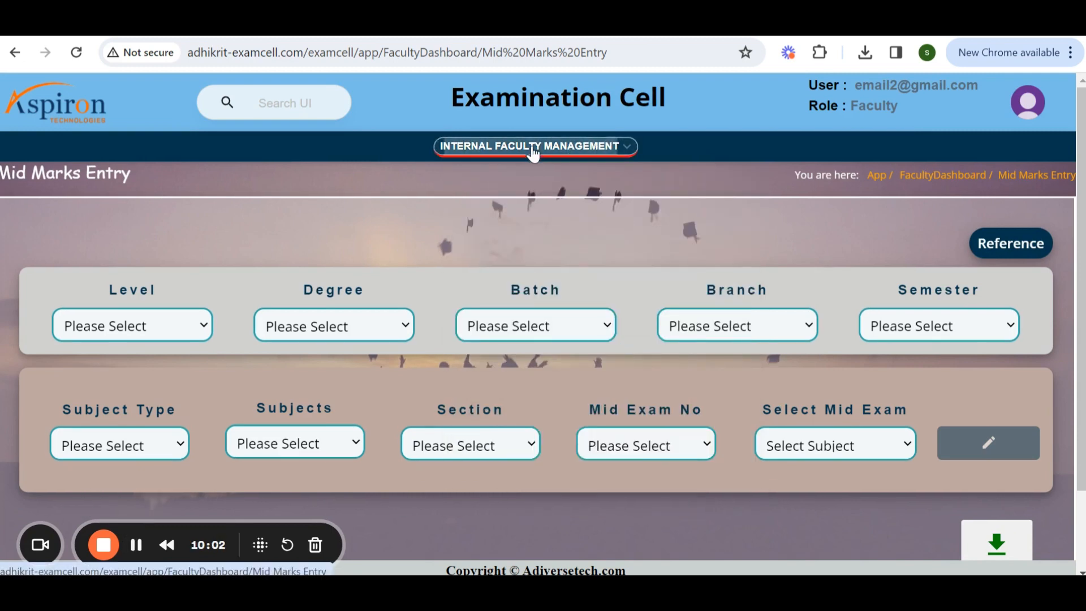
pyautogui.click(534, 153)
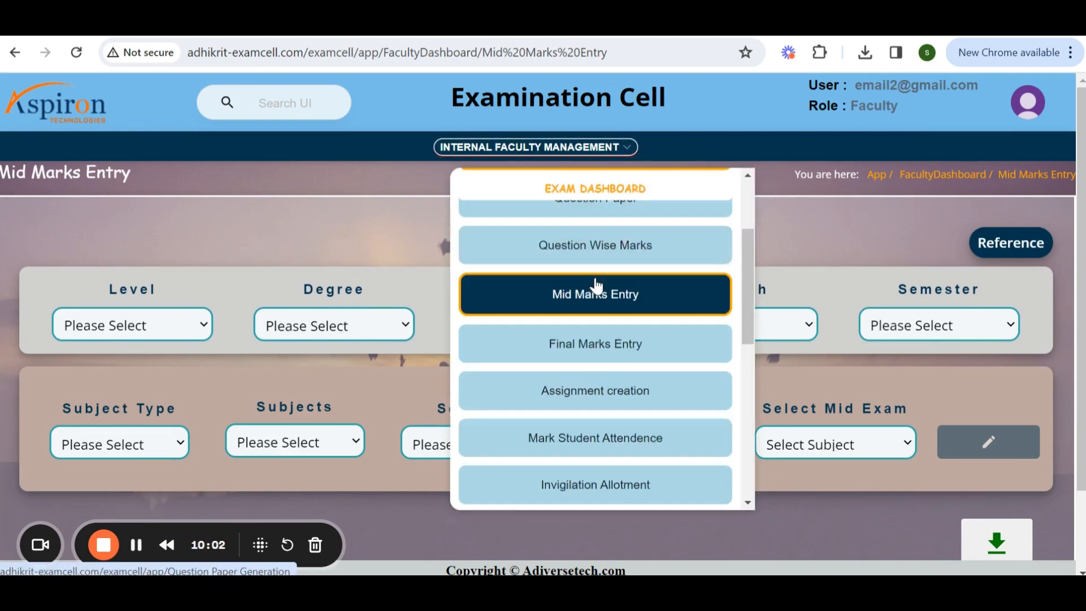
pyautogui.click(584, 315)
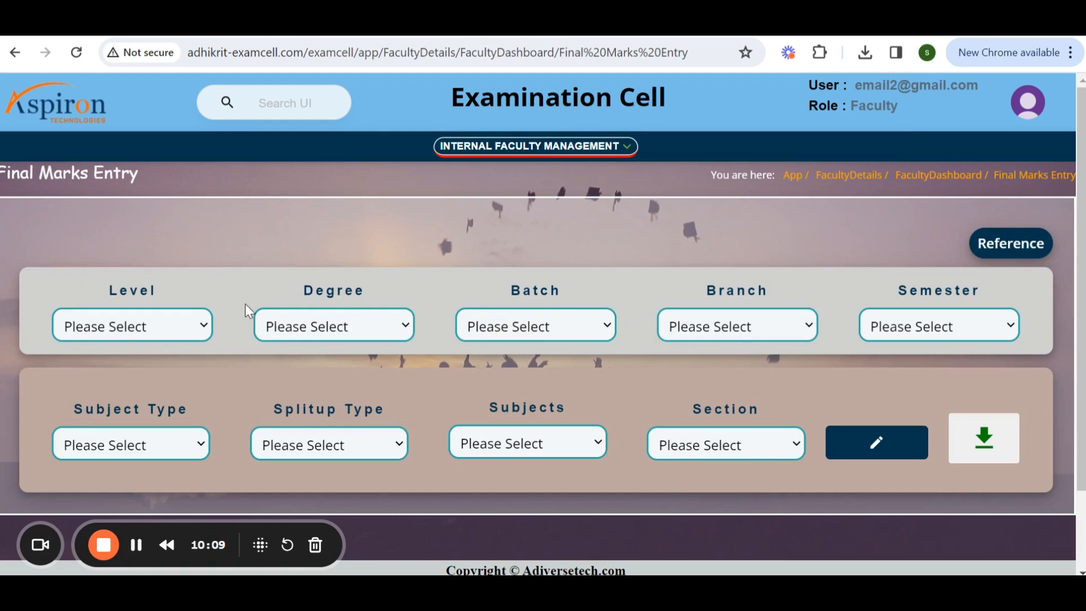
# Set Level UG, Degree B.TECH, Batch 2023-2027, Branch ECE and Semester I SEMESTER for final marks.
pyautogui.click(122, 332)
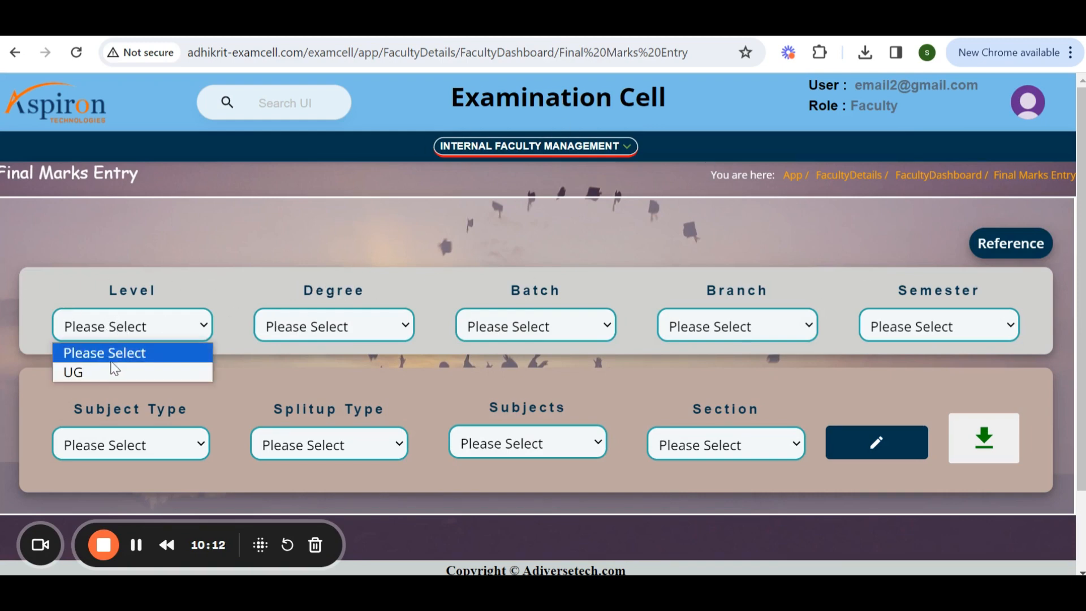
pyautogui.click(116, 370)
pyautogui.click(333, 326)
pyautogui.click(316, 370)
pyautogui.click(488, 331)
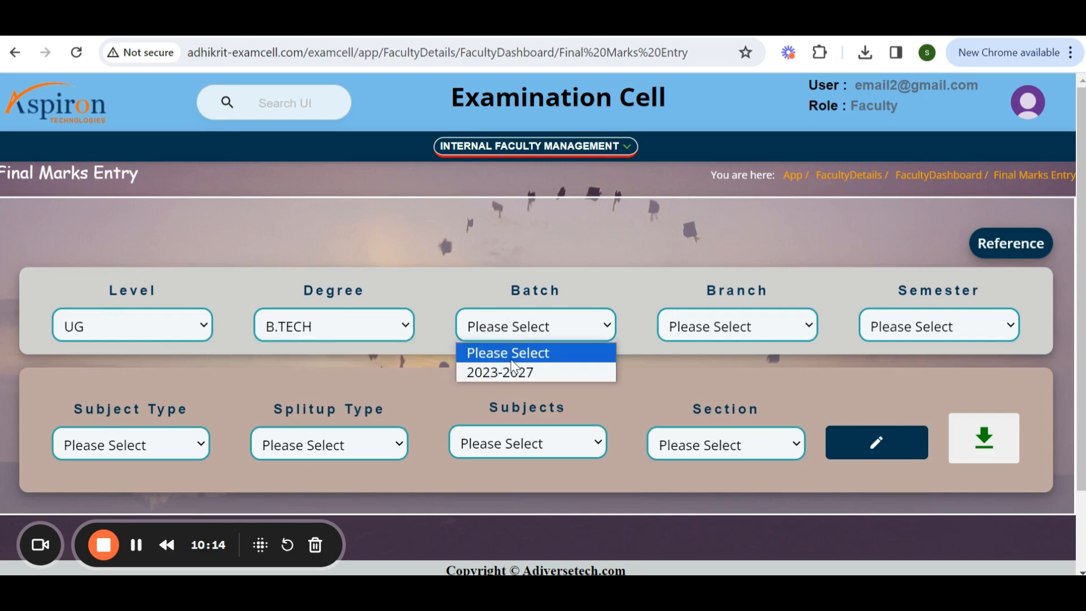
pyautogui.click(498, 371)
pyautogui.click(757, 334)
pyautogui.click(754, 390)
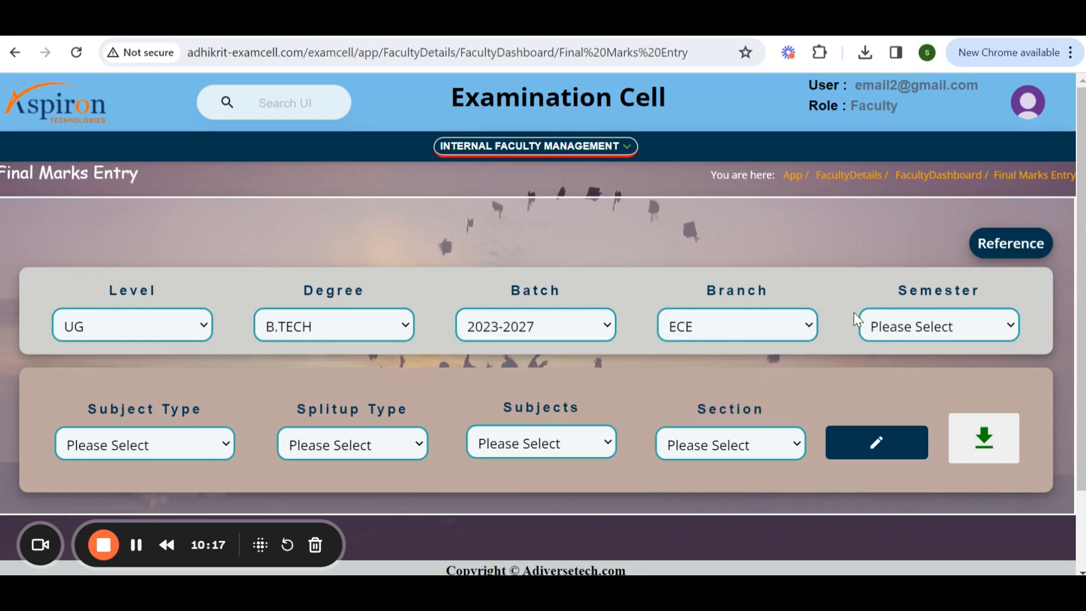
pyautogui.click(866, 324)
pyautogui.click(900, 368)
# Try the Theory, Element for others and Practical subject types with their split-up options.
pyautogui.click(162, 456)
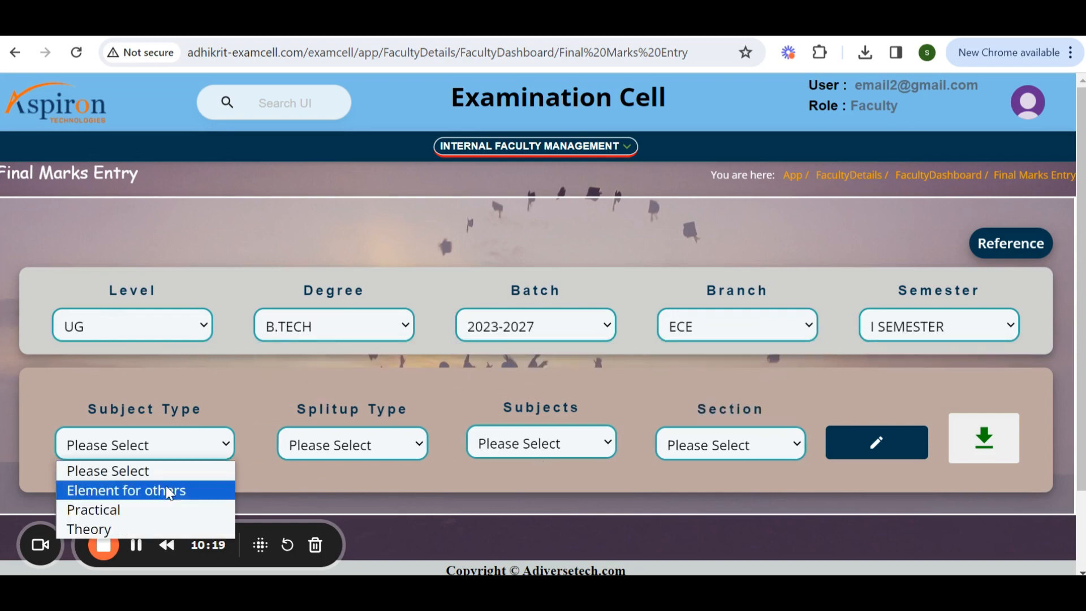
pyautogui.click(152, 526)
pyautogui.click(317, 440)
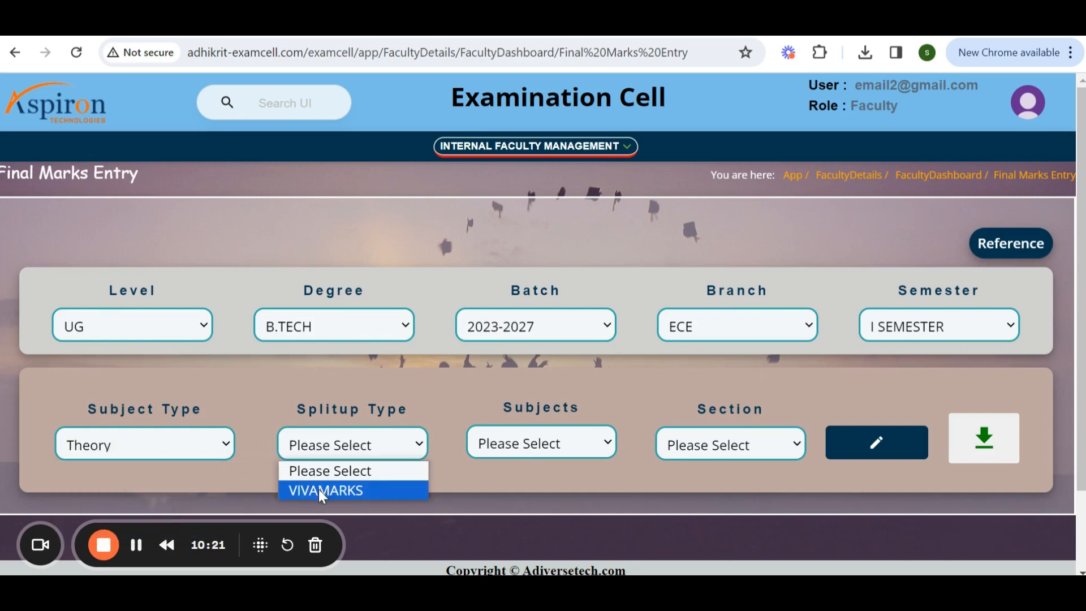
pyautogui.click(317, 490)
pyautogui.click(540, 445)
pyautogui.click(167, 457)
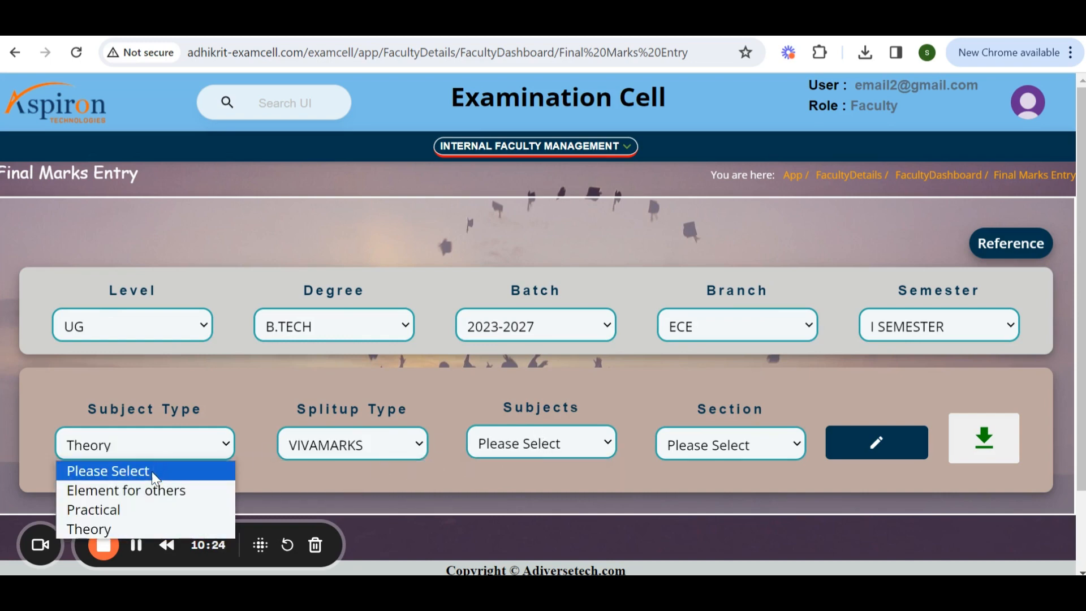
pyautogui.click(149, 490)
pyautogui.click(283, 458)
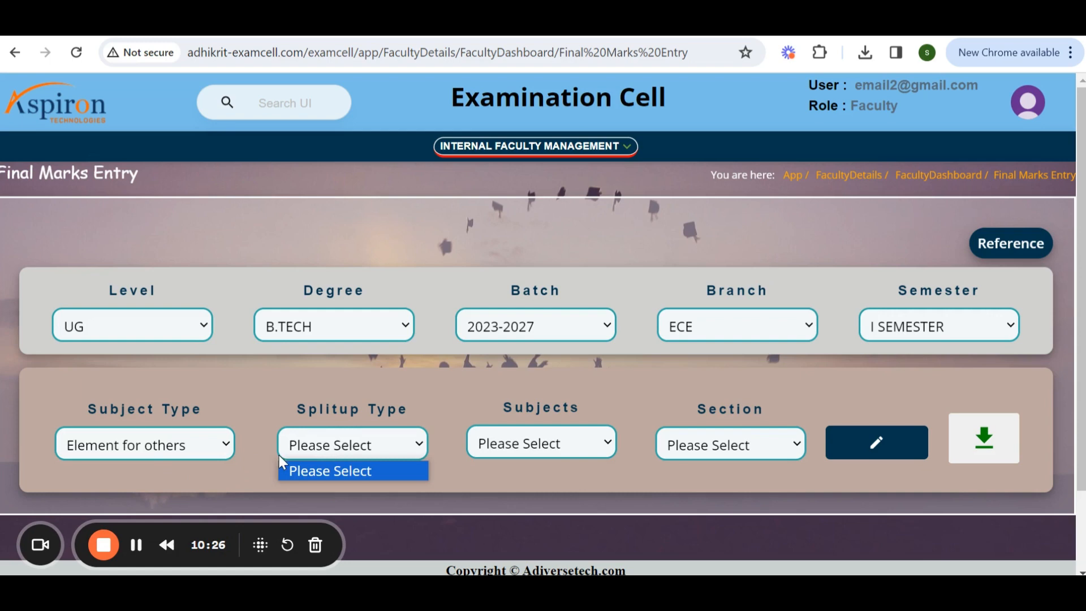
pyautogui.click(147, 453)
pyautogui.click(141, 509)
pyautogui.click(349, 445)
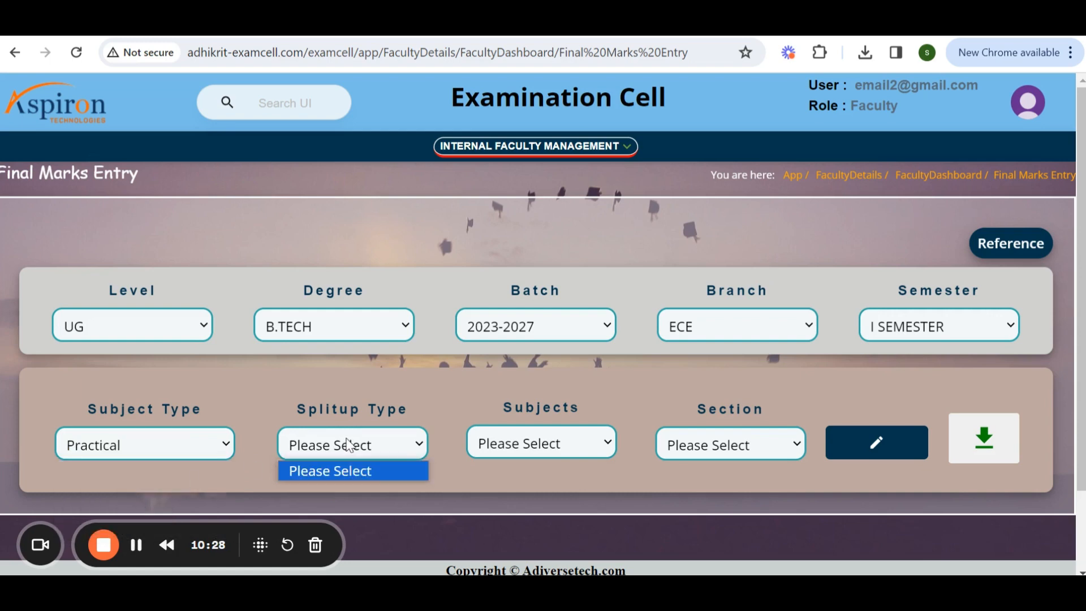
# Set Subject Type to Theory and Splitup Type to VIVAMARKS, then try opening the marks editor.
pyautogui.click(151, 446)
pyautogui.click(131, 523)
pyautogui.click(343, 446)
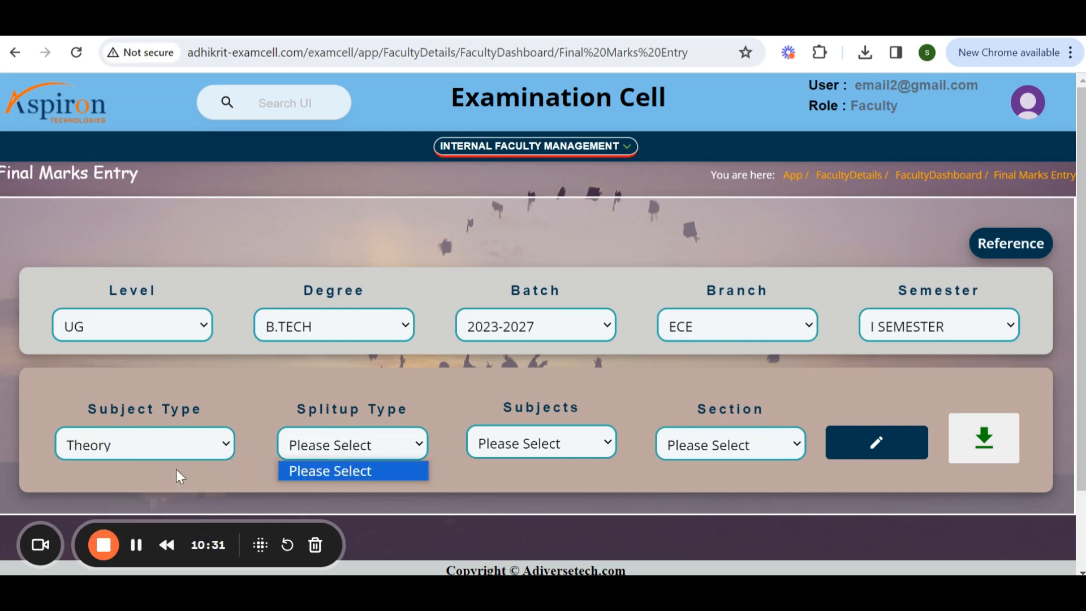
pyautogui.click(327, 489)
pyautogui.click(505, 449)
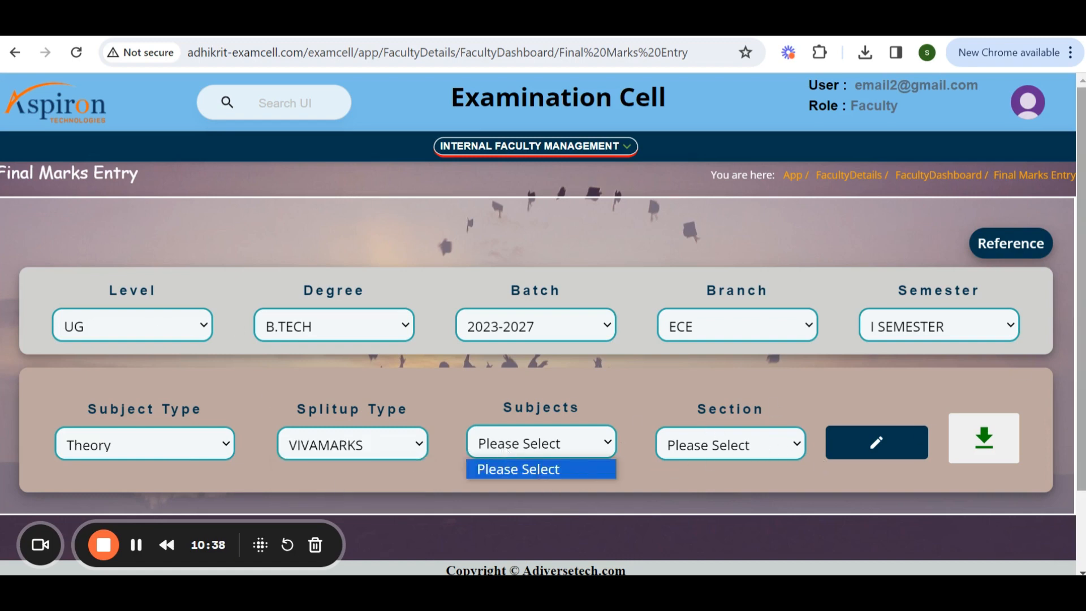
pyautogui.click(916, 451)
# Open the Assignment creation page from the faculty management menu.
pyautogui.scroll(-3, 524, 388)
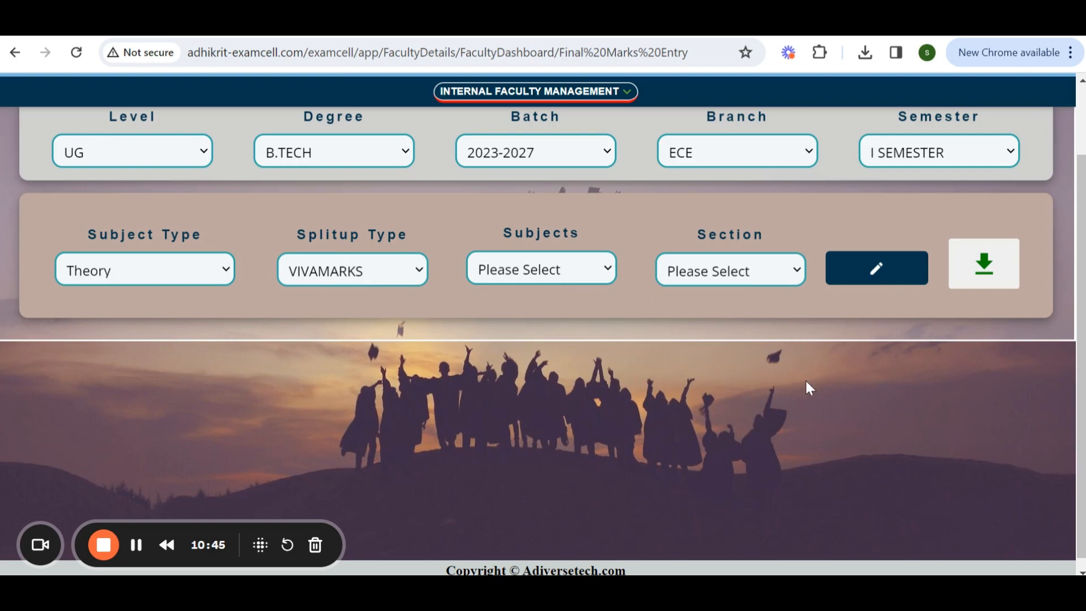
pyautogui.scroll(3, 800, 395)
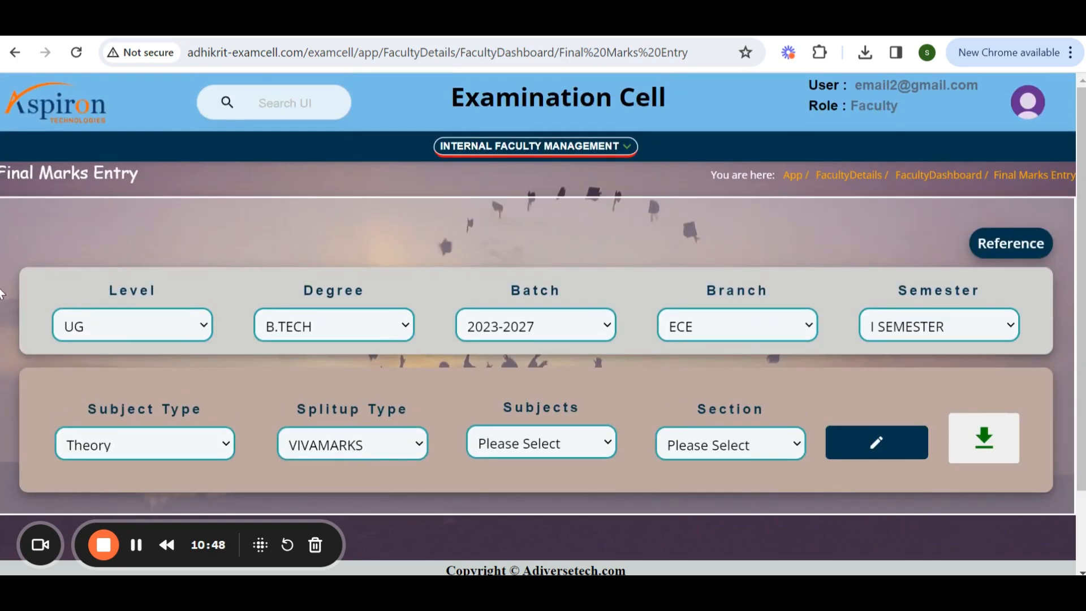
pyautogui.scroll(-3, 540, 304)
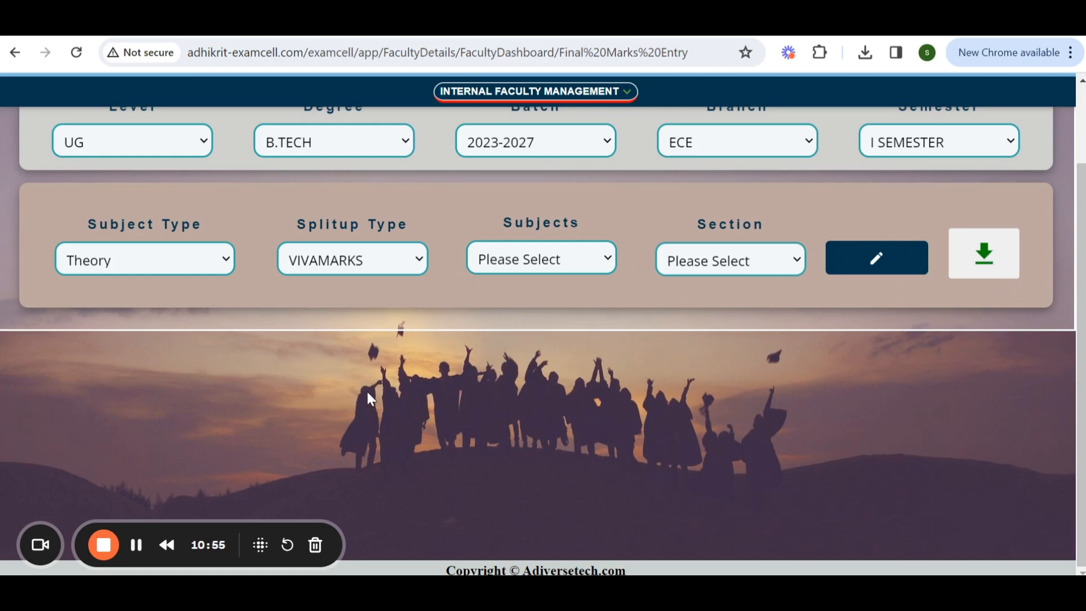
pyautogui.scroll(3, 738, 446)
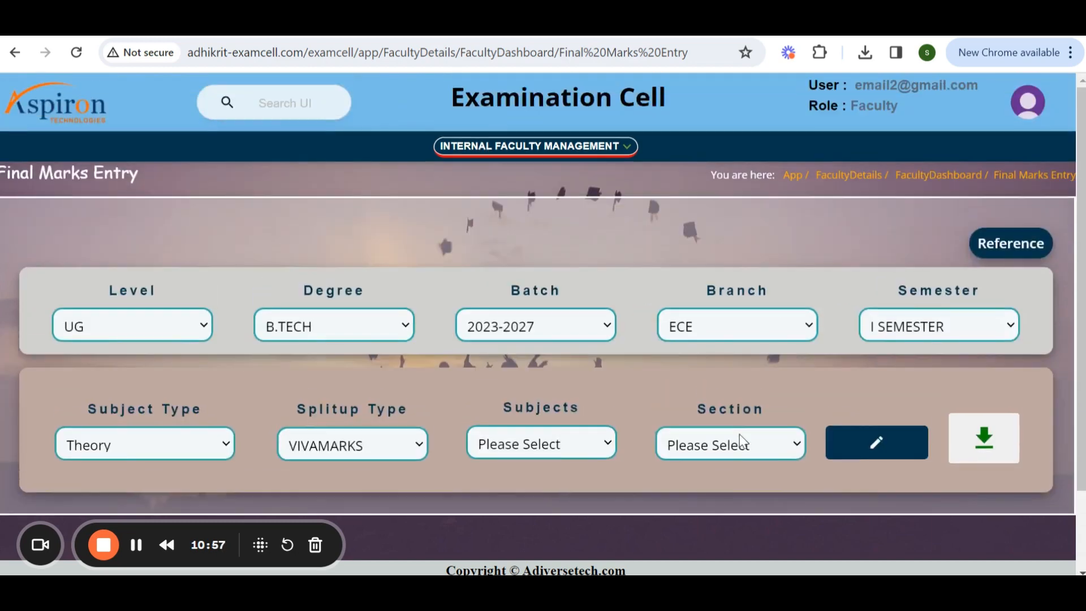
pyautogui.scroll(-3, 738, 434)
pyautogui.scroll(3, 738, 433)
pyautogui.click(594, 145)
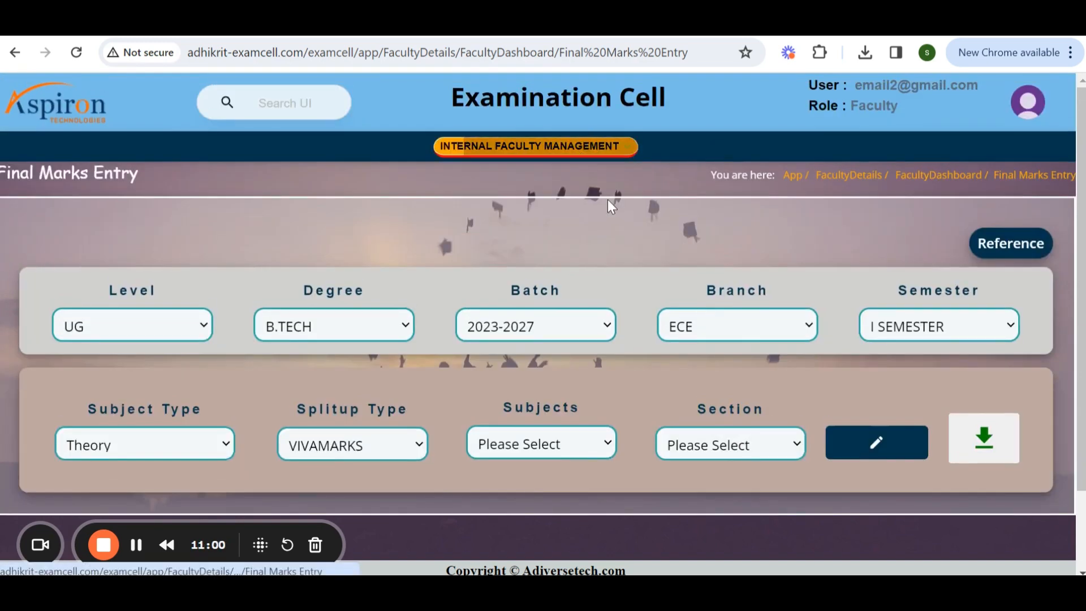
pyautogui.scroll(-3, 698, 299)
pyautogui.scroll(-2, 650, 300)
pyautogui.click(593, 275)
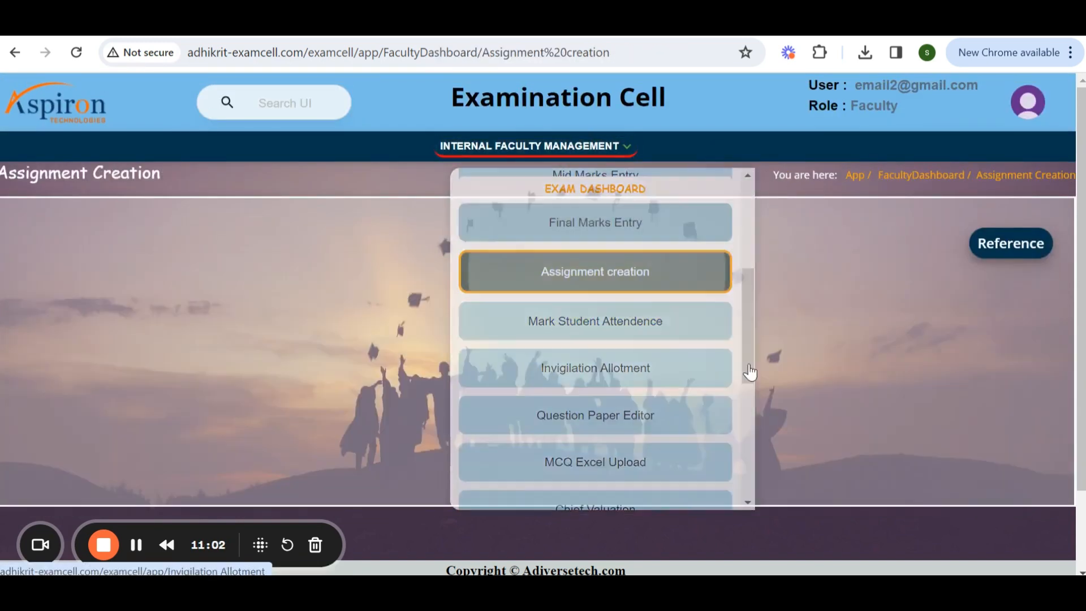
# Set Level UG, Degree B.TECH, Batch 2023-2027, Branch ECE and Semester II SEMESTER for assignment creation.
pyautogui.click(157, 336)
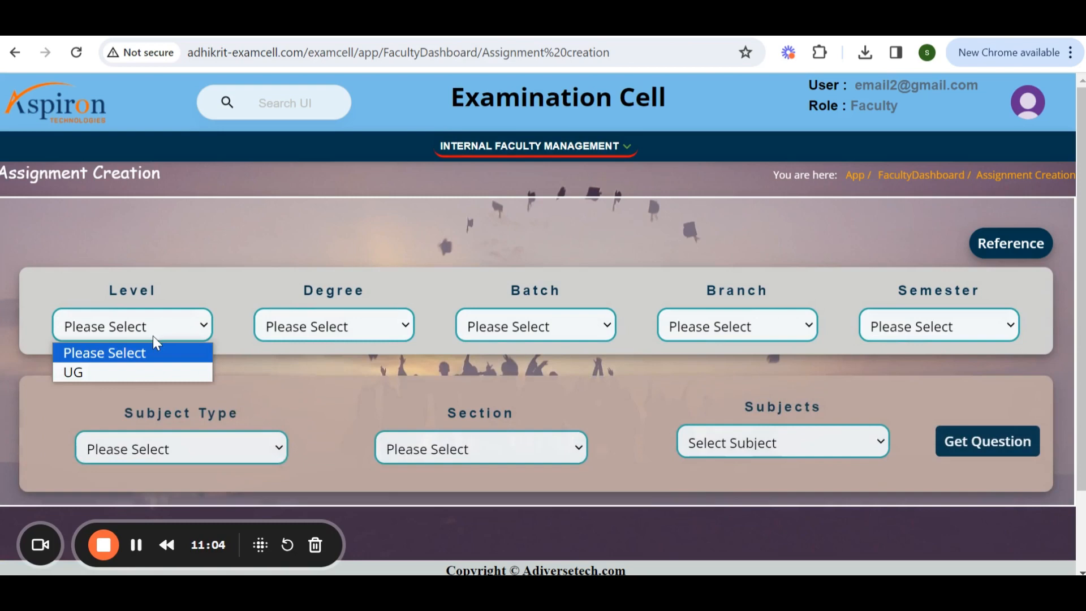
pyautogui.click(140, 368)
pyautogui.click(357, 334)
pyautogui.click(351, 372)
pyautogui.click(587, 311)
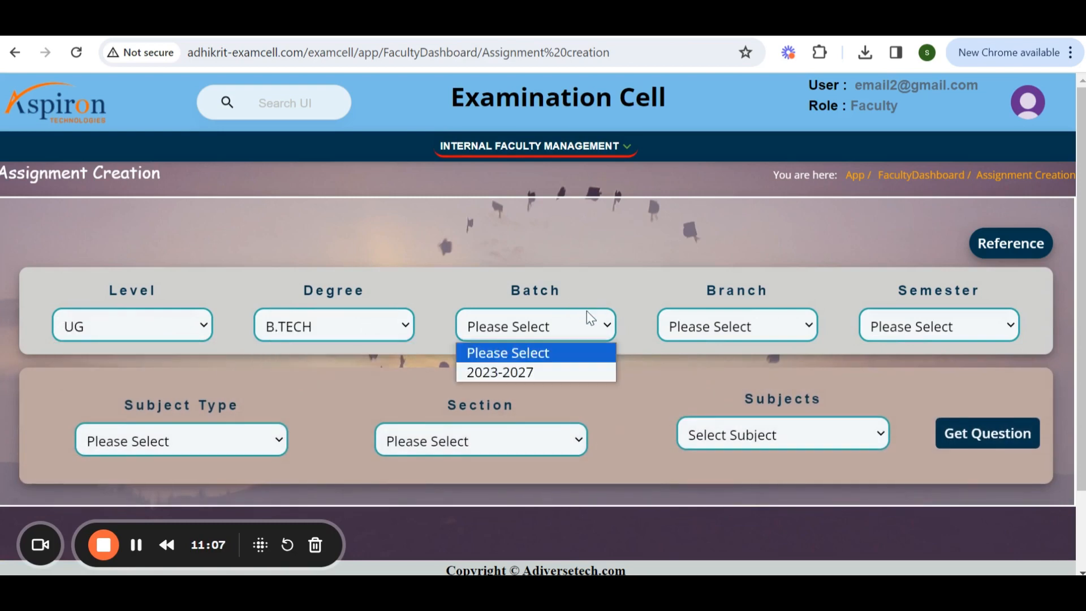
pyautogui.click(569, 373)
pyautogui.click(729, 332)
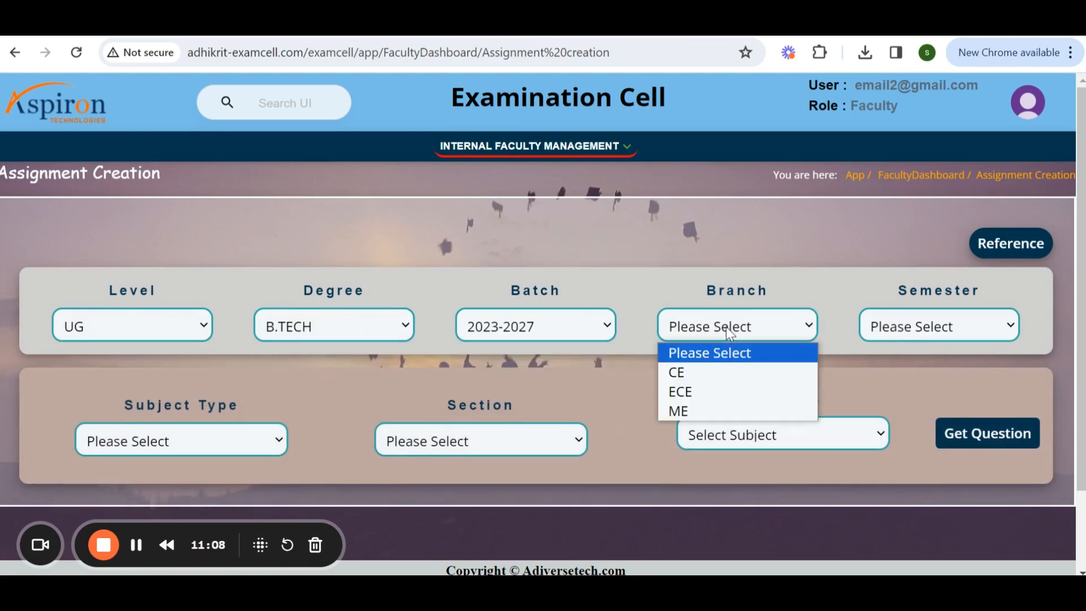
pyautogui.click(728, 399)
pyautogui.click(909, 318)
pyautogui.click(908, 391)
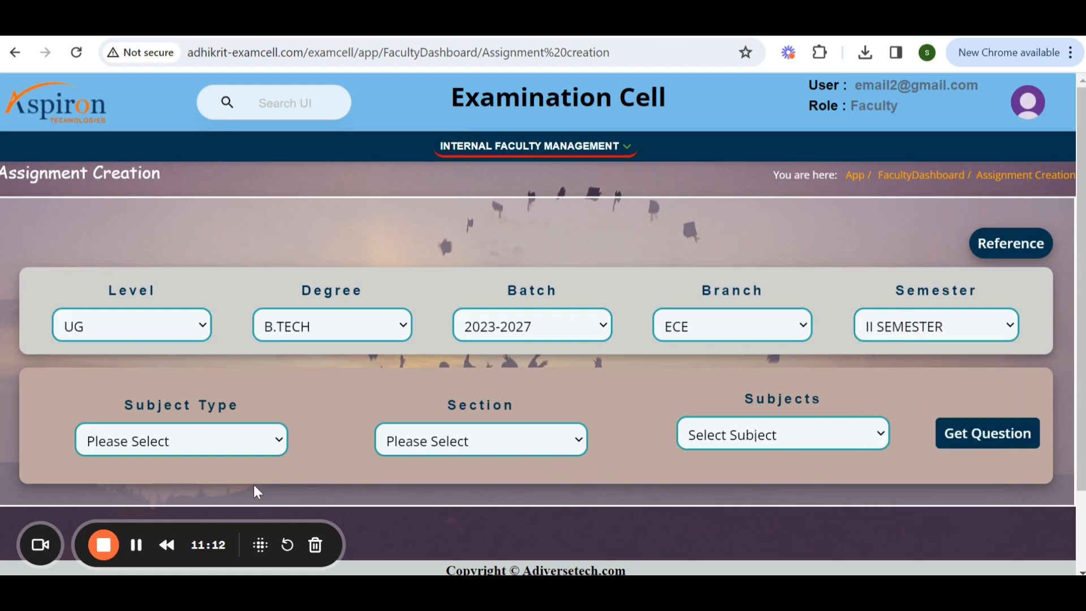
# Try the Theory, Practical and Project subject types with sections A and B.
pyautogui.click(195, 450)
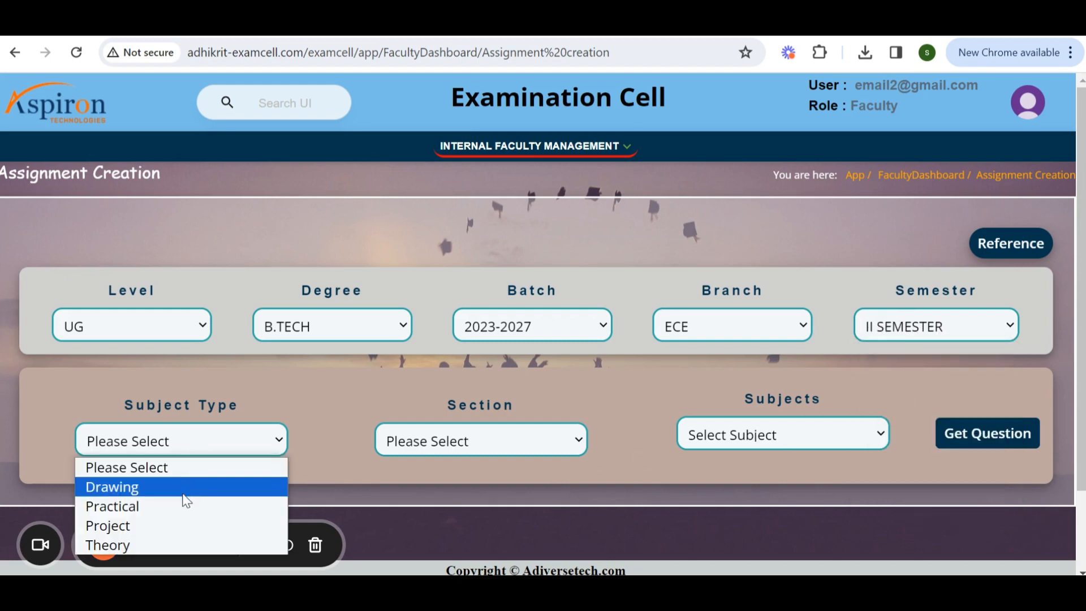
pyautogui.click(187, 543)
pyautogui.click(509, 441)
pyautogui.click(500, 488)
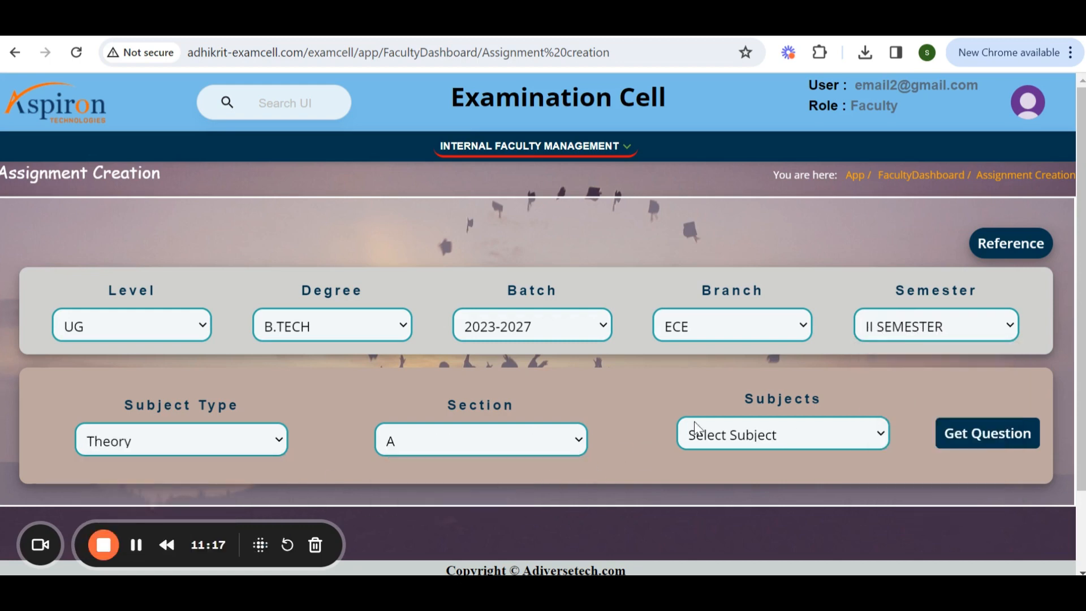
pyautogui.click(724, 438)
pyautogui.click(518, 450)
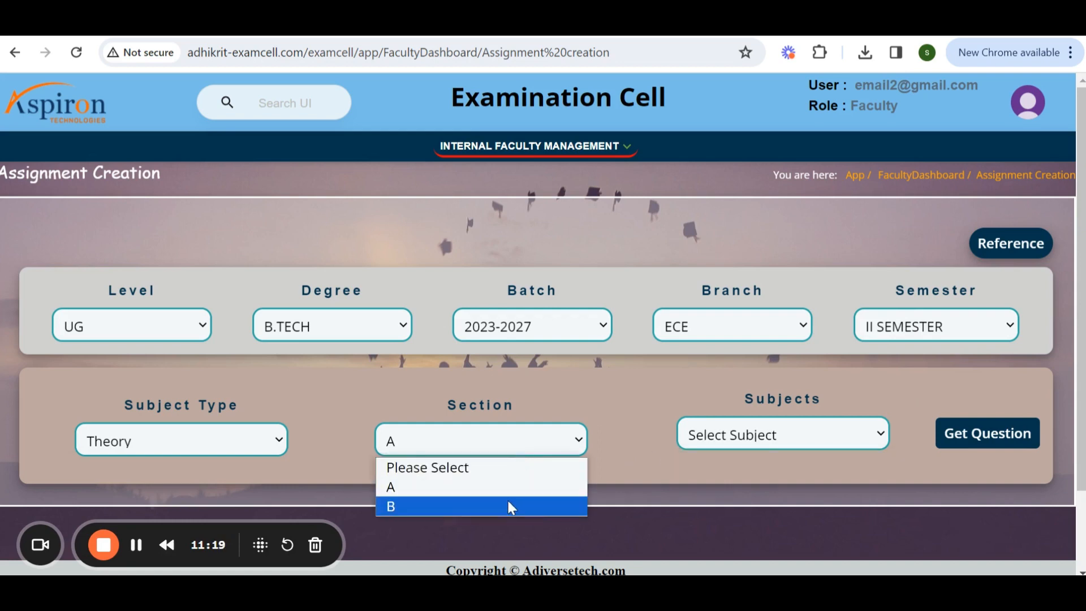
pyautogui.click(508, 503)
pyautogui.click(720, 440)
pyautogui.click(210, 443)
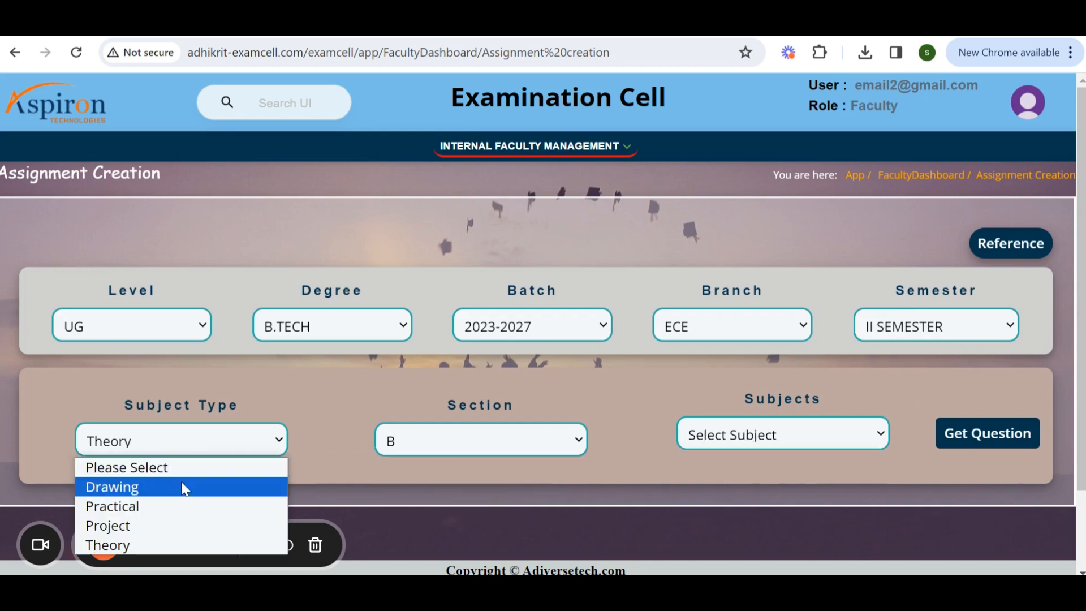
pyautogui.click(178, 501)
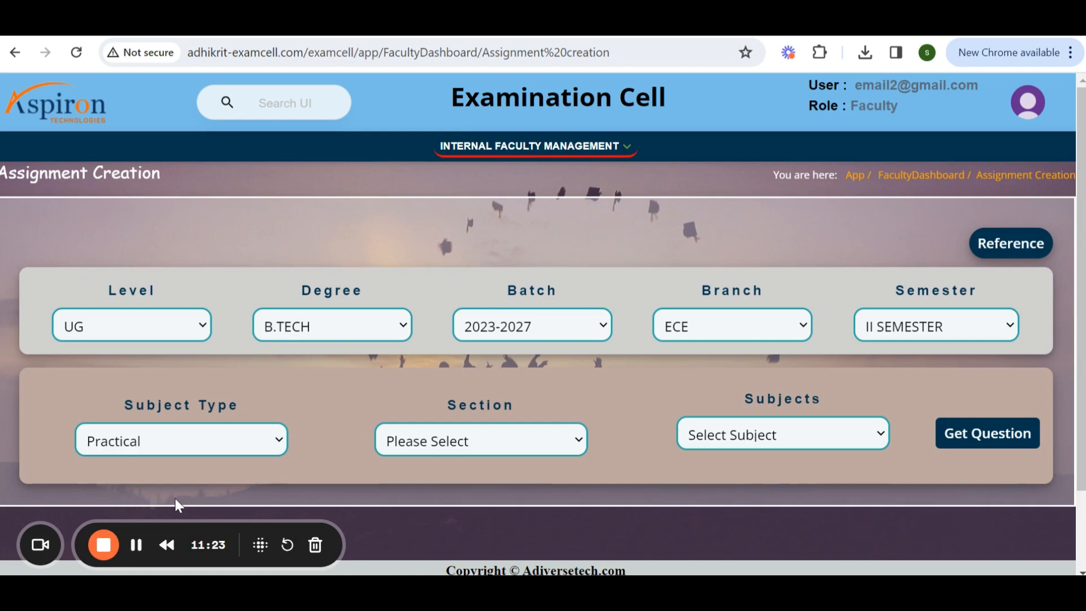
pyautogui.click(134, 446)
pyautogui.click(162, 524)
# Set Subject Type to Theory and Section A, then try to get the assignment questions.
pyautogui.click(161, 439)
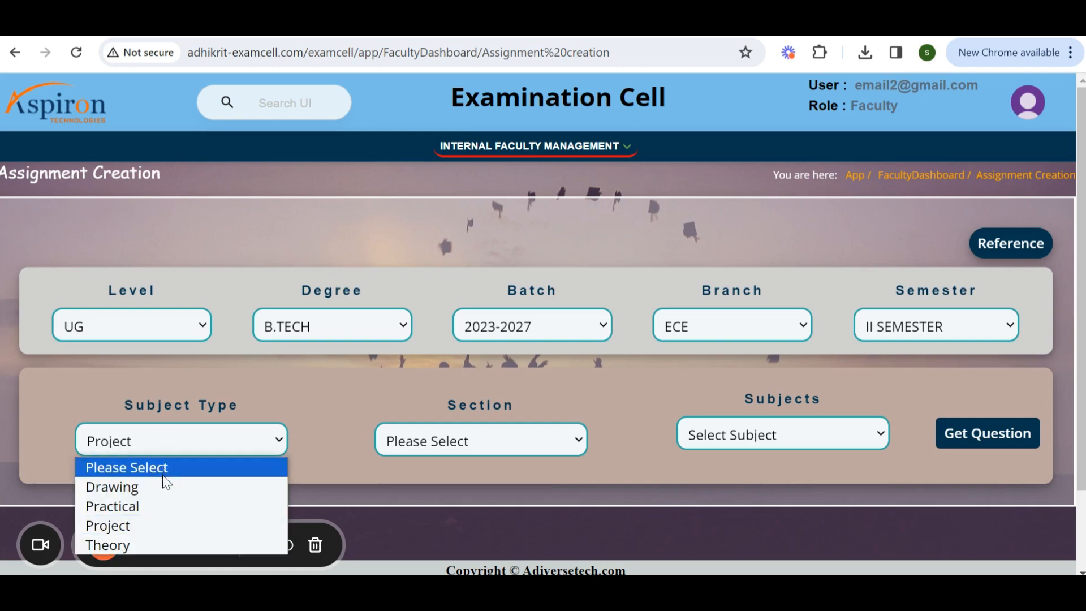
pyautogui.click(191, 543)
pyautogui.click(519, 442)
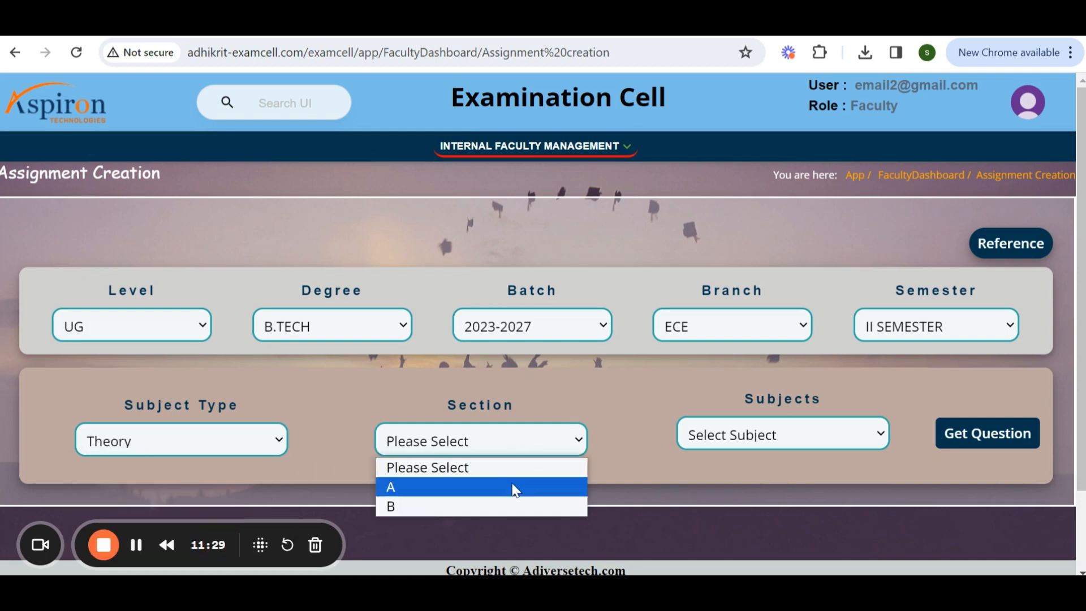
pyautogui.click(512, 488)
pyautogui.click(777, 444)
pyautogui.click(781, 461)
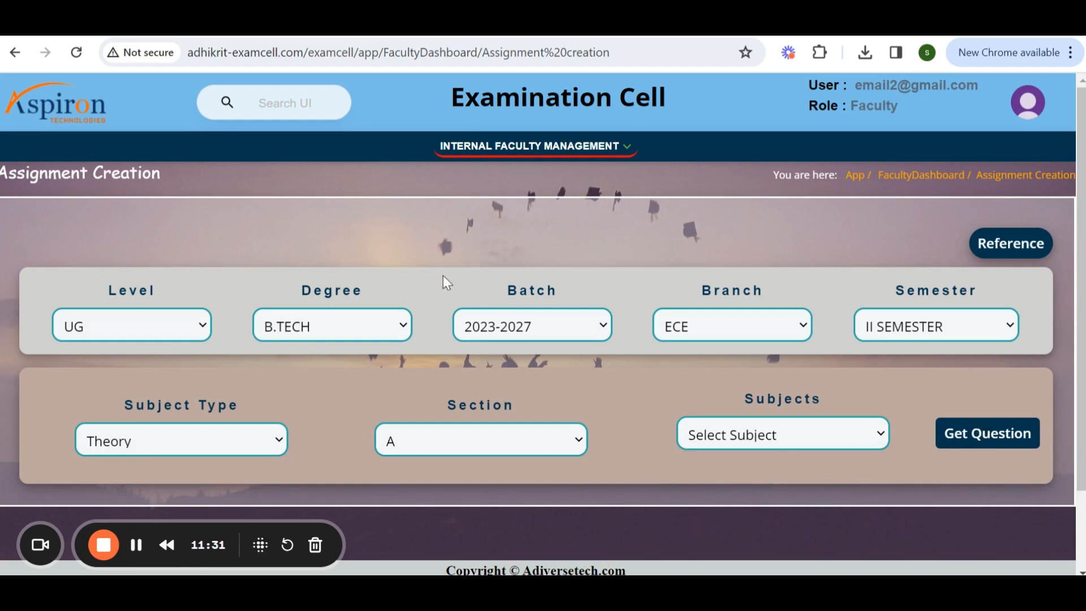
pyautogui.scroll(-3, 756, 383)
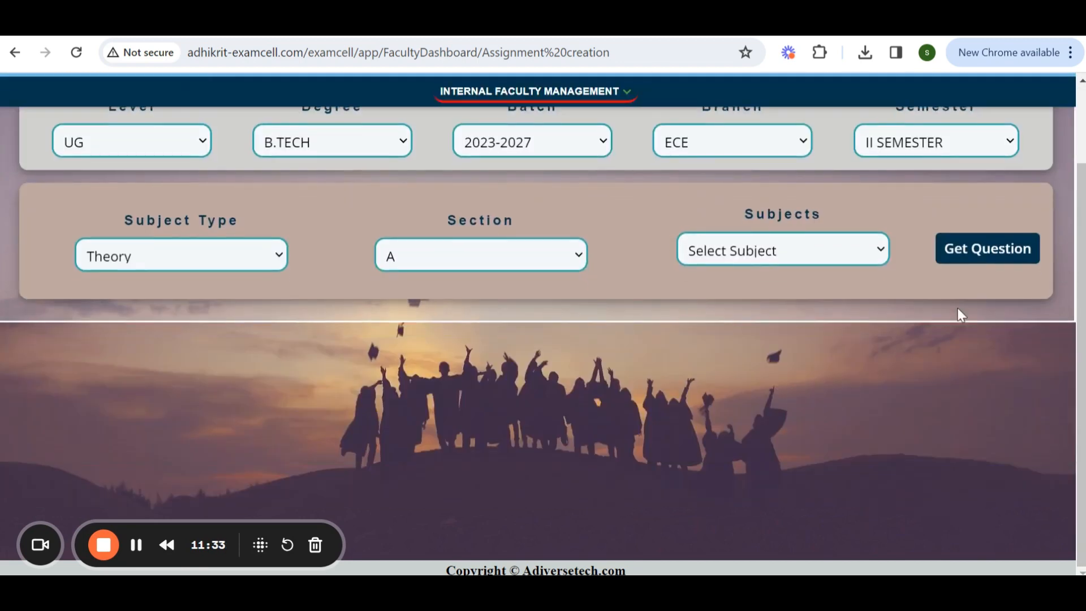
pyautogui.click(976, 258)
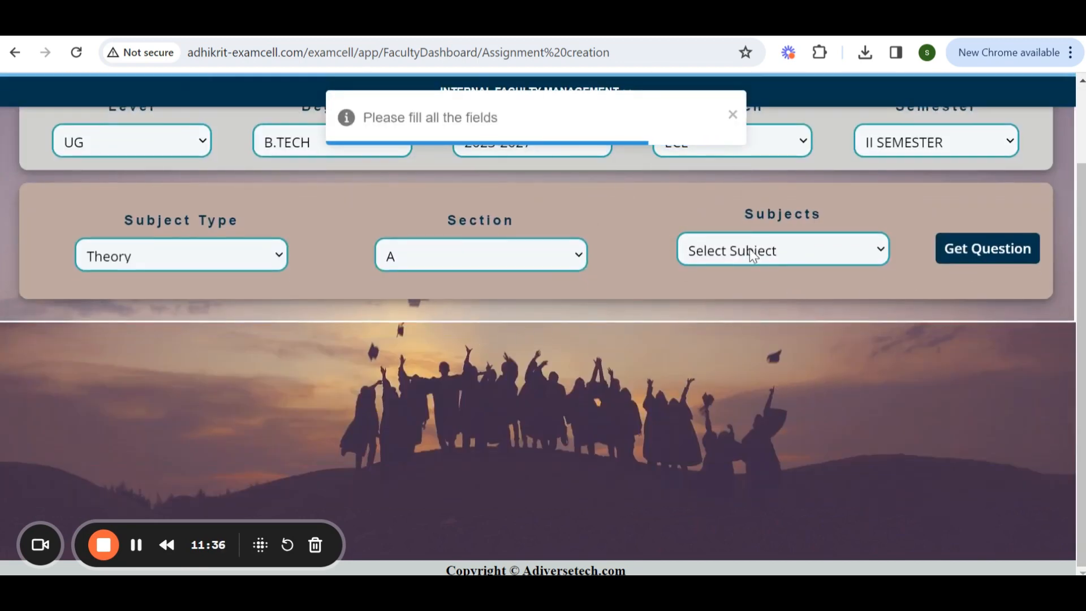
# Open the Mark Student Attendance page from the faculty management menu.
pyautogui.scroll(3, 552, 385)
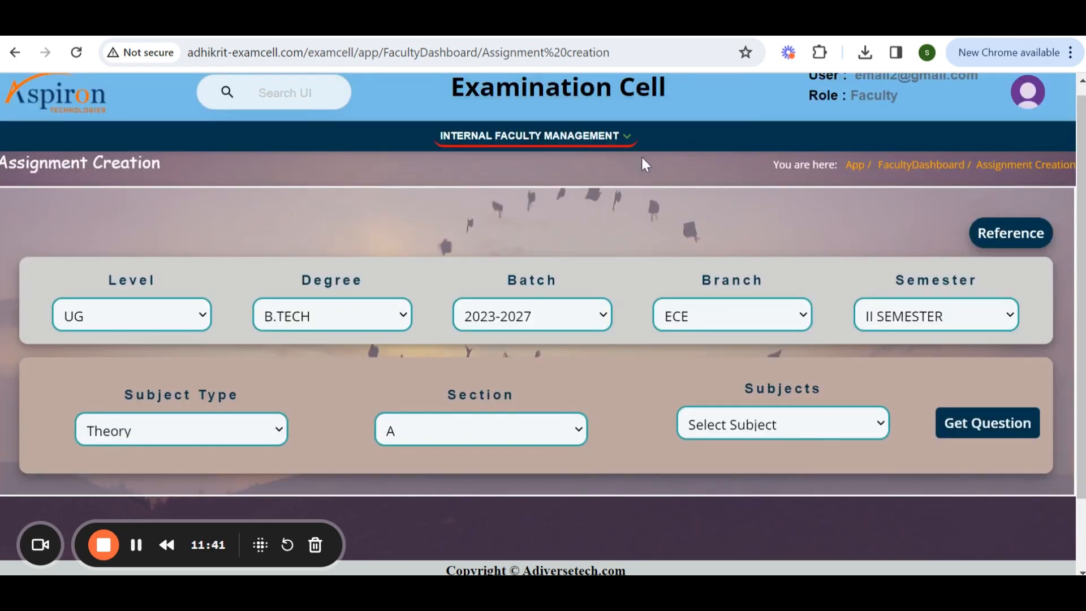
pyautogui.scroll(-8, 702, 283)
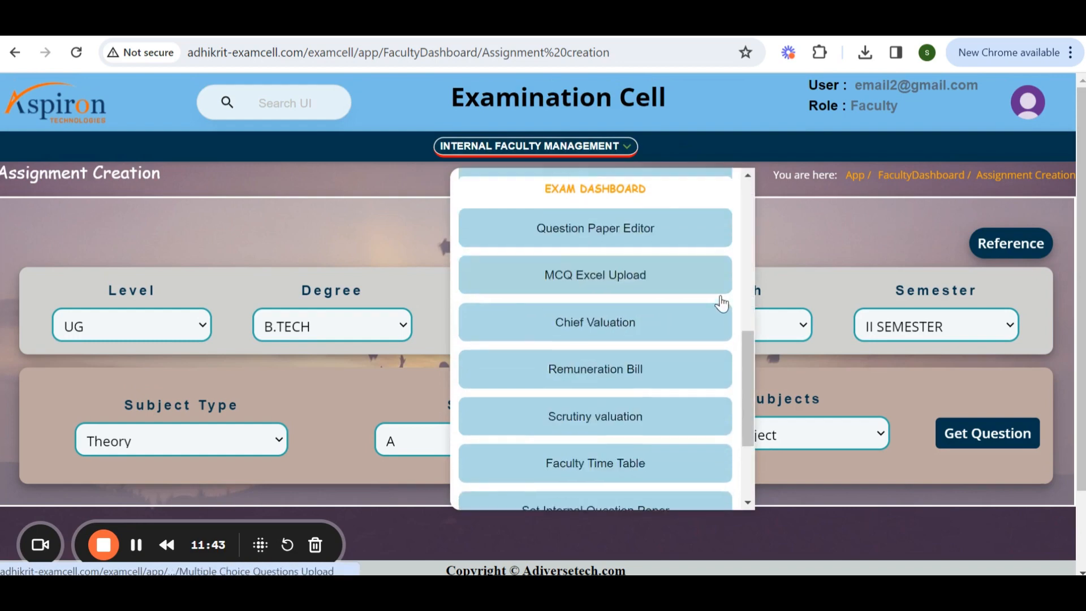
pyautogui.scroll(5, 656, 315)
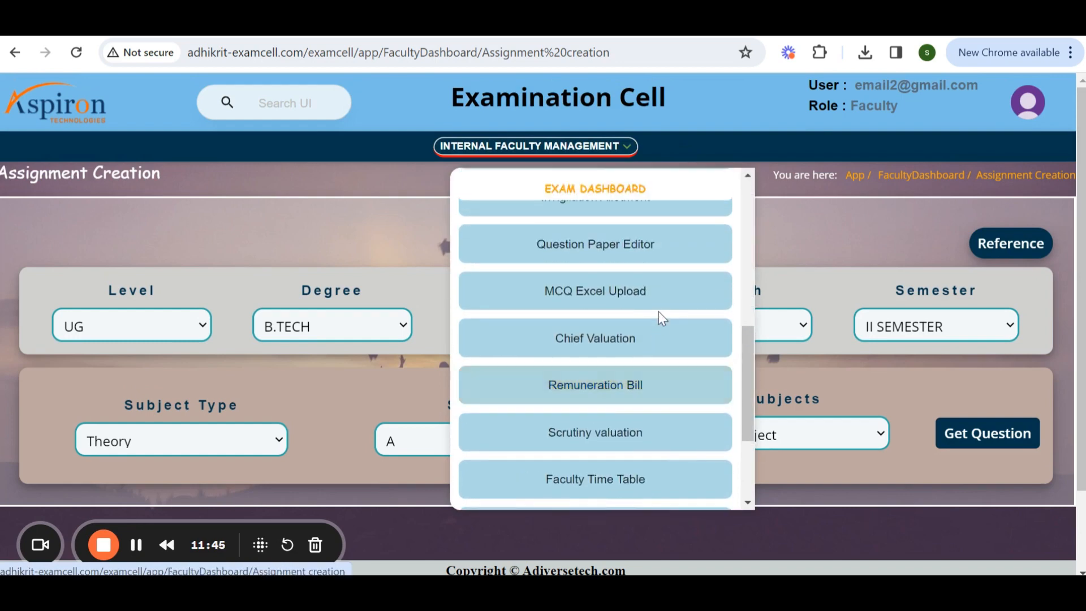
pyautogui.click(609, 419)
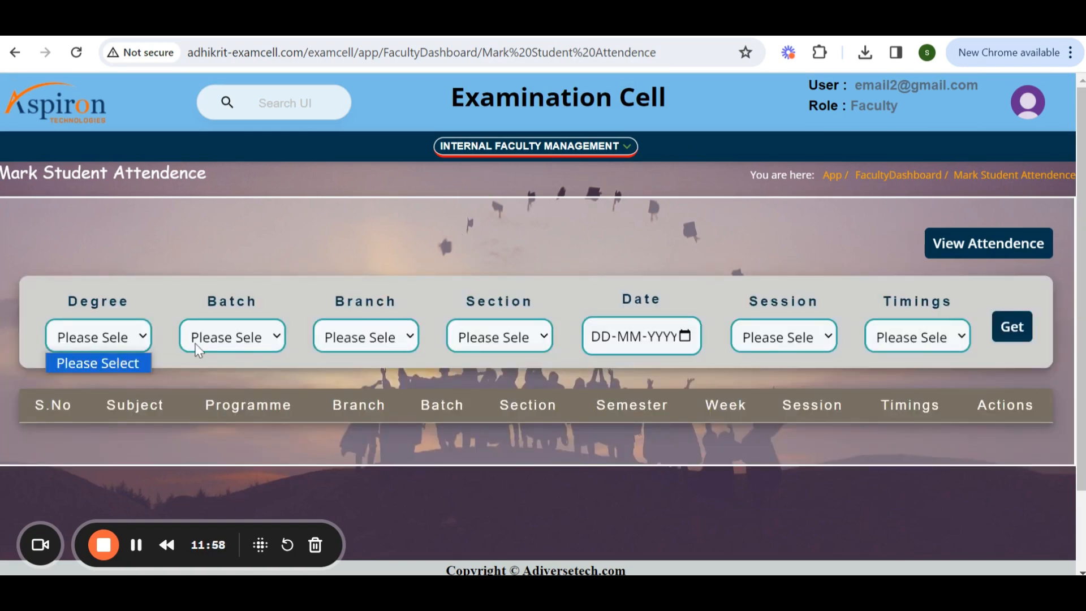
# Examine the attendance filters for degree, batch, branch, section and date.
pyautogui.click(195, 343)
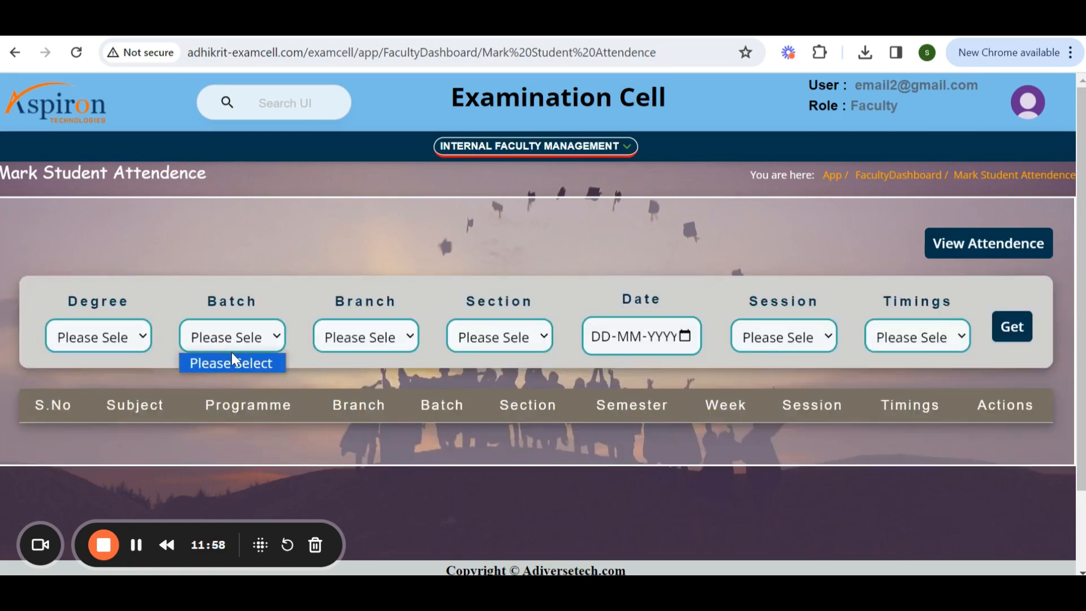
pyautogui.click(233, 363)
pyautogui.click(367, 338)
pyautogui.click(377, 365)
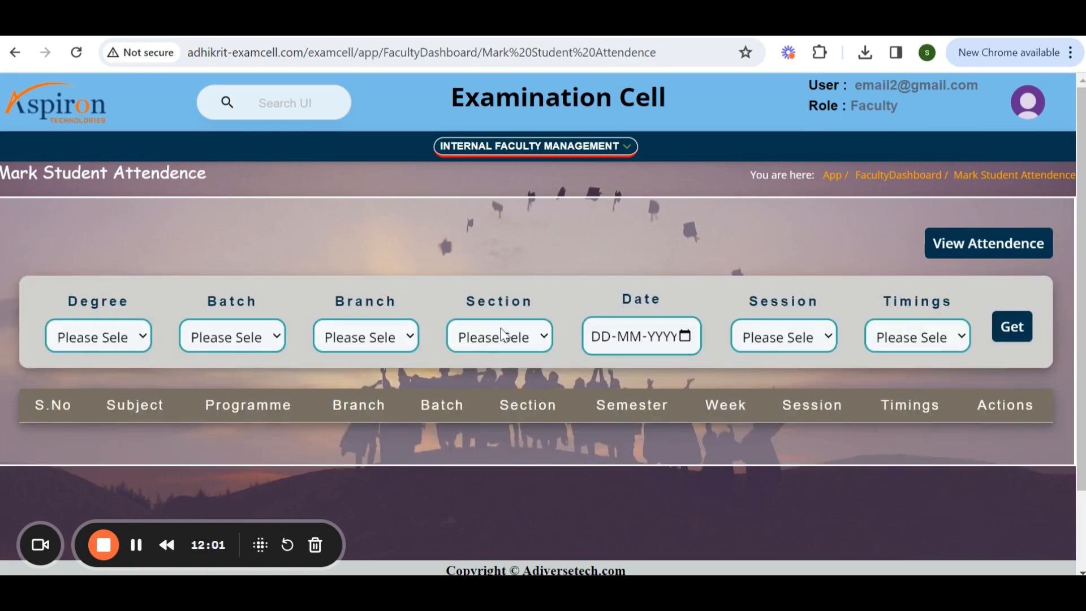
pyautogui.click(501, 337)
pyautogui.click(637, 336)
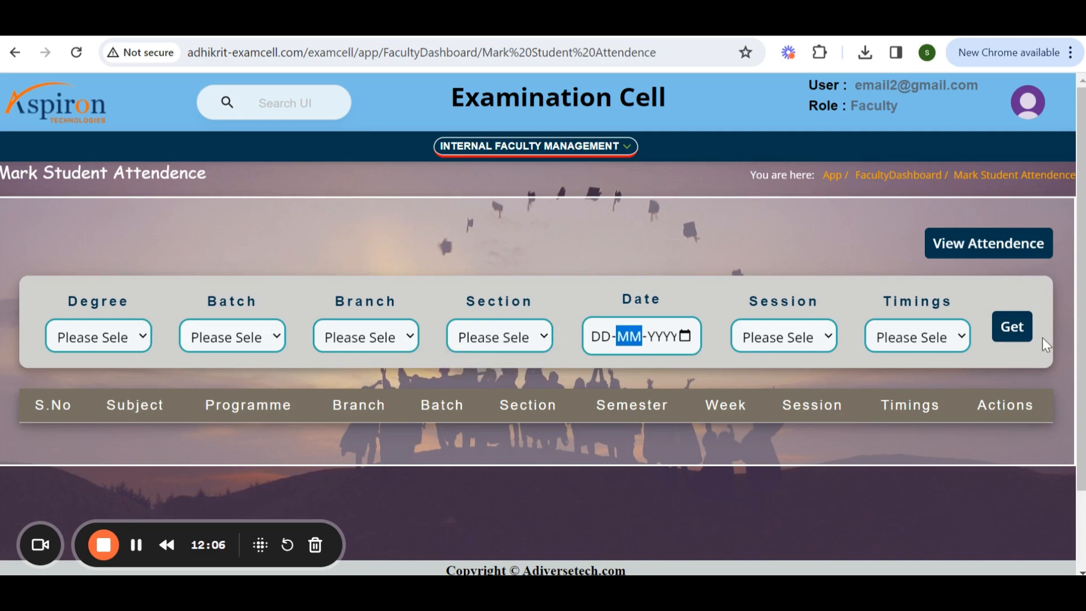
pyautogui.scroll(-3, 609, 386)
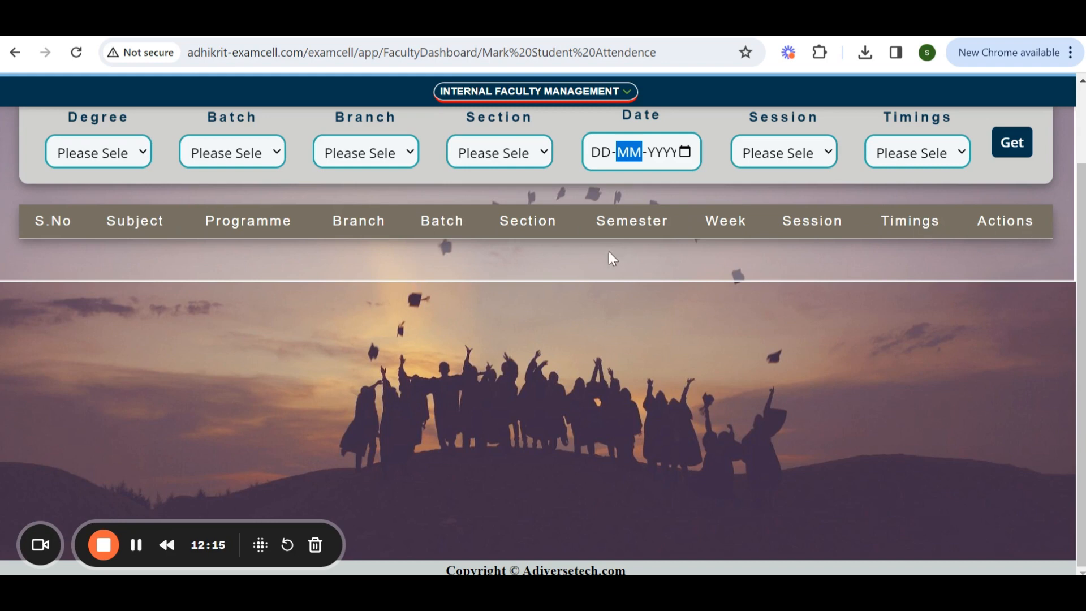
pyautogui.scroll(3, 621, 320)
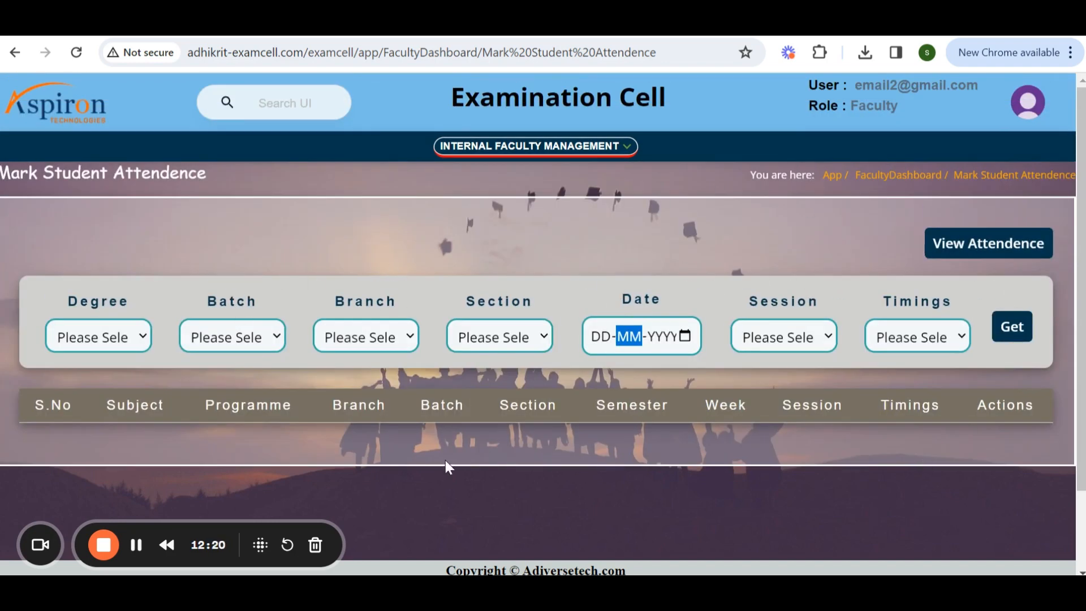
pyautogui.click(996, 261)
pyautogui.scroll(-3, 717, 340)
pyautogui.scroll(3, 718, 347)
# Open the Invigilation Allotment page from the faculty management menu.
pyautogui.click(527, 150)
pyautogui.scroll(-5, 659, 385)
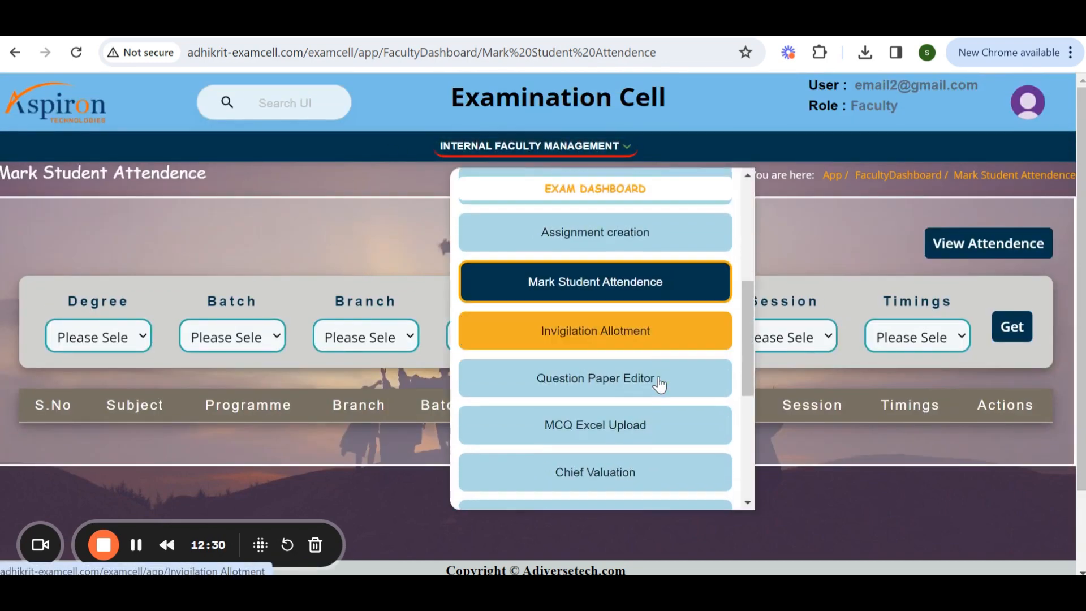
pyautogui.scroll(1, 659, 385)
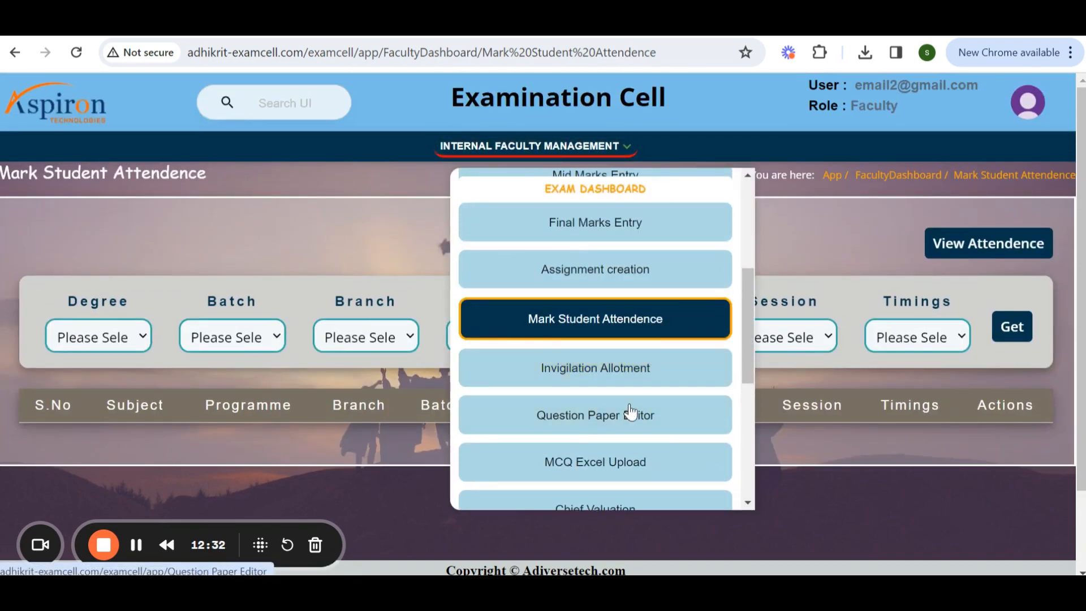
pyautogui.click(648, 364)
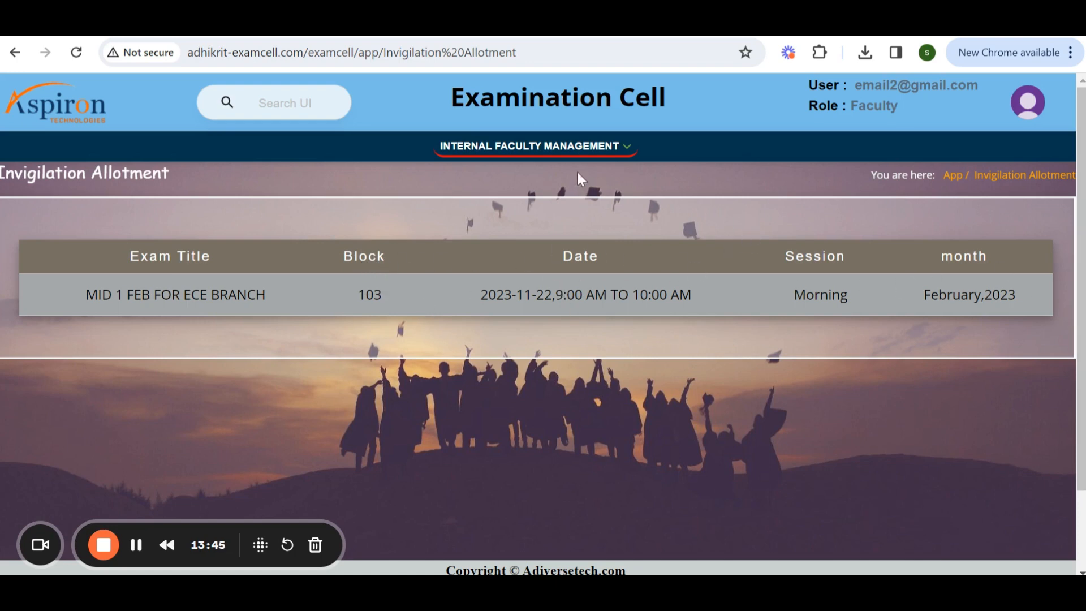
# Open the Question Paper Editor from the faculty management menu.
pyautogui.click(535, 146)
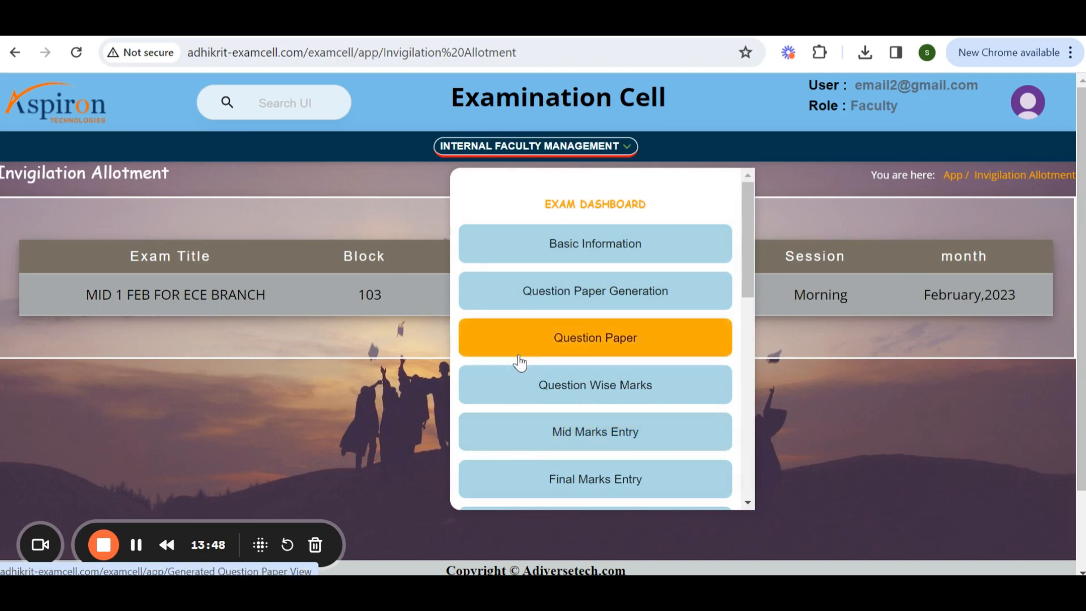
pyautogui.scroll(-8, 588, 385)
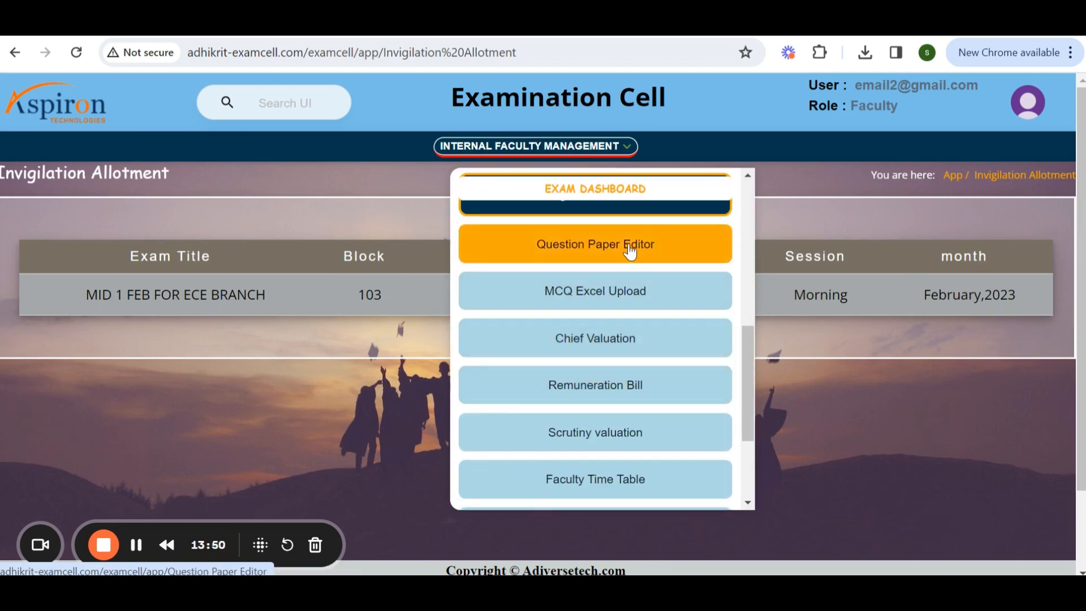
pyautogui.click(628, 248)
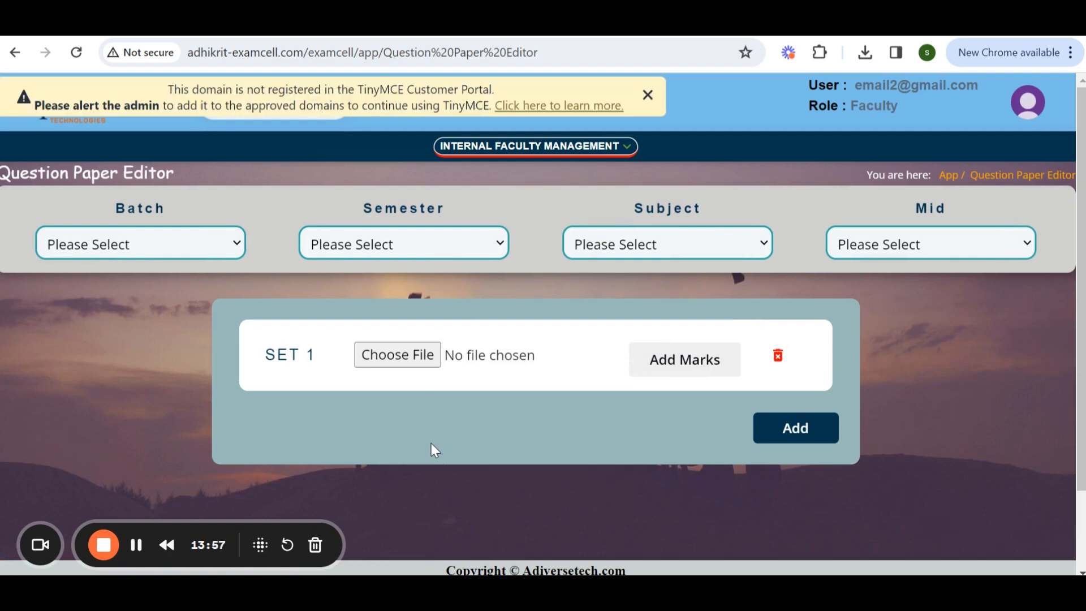
# Check the Batch and Semester lists and try choosing a file for Set 1.
pyautogui.click(141, 239)
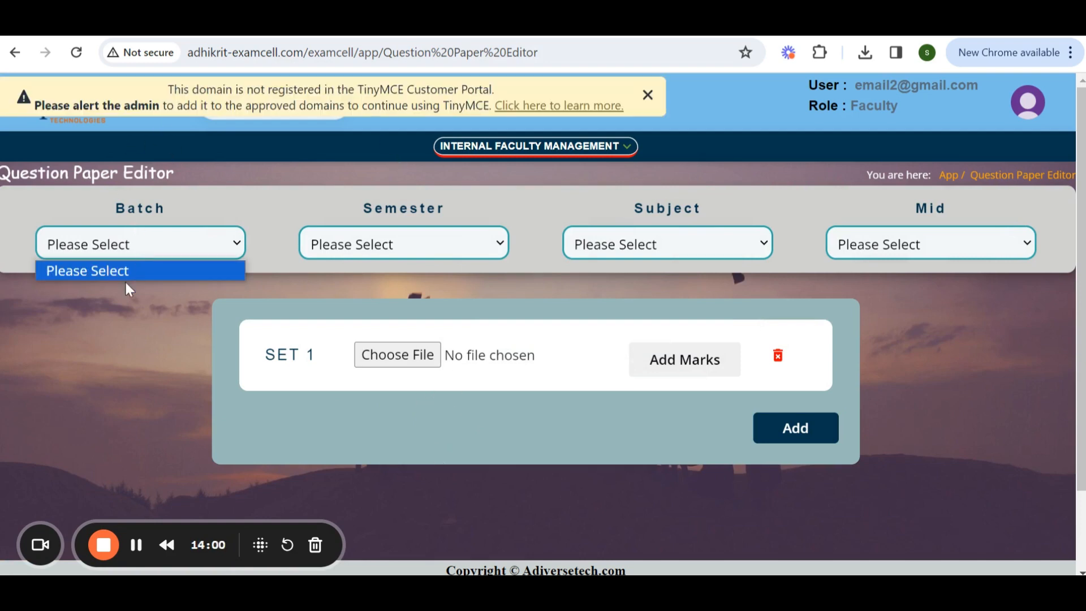
pyautogui.click(402, 242)
pyautogui.click(403, 242)
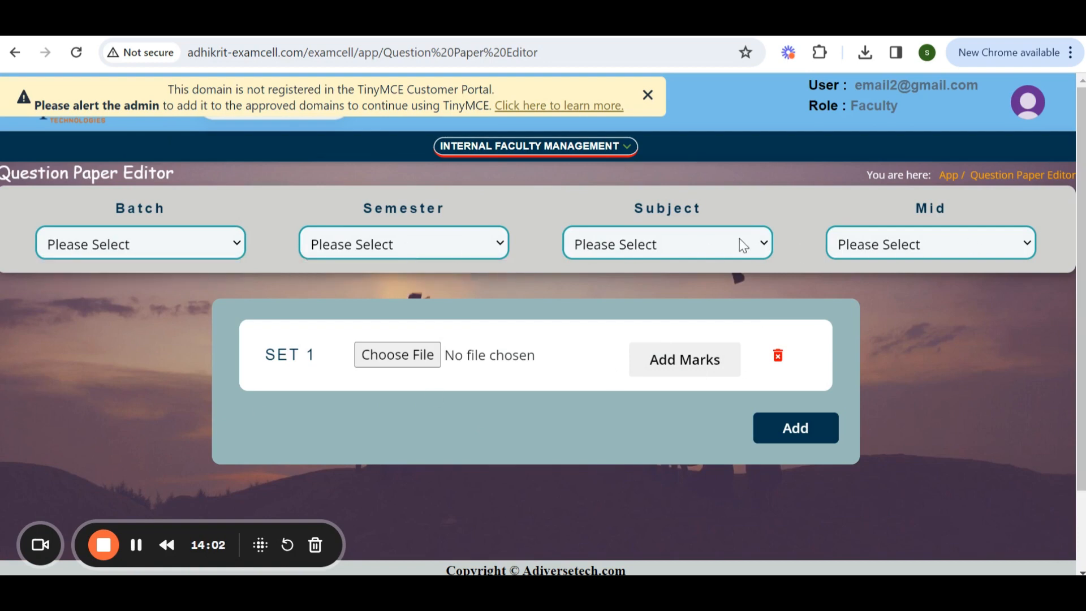
pyautogui.click(432, 362)
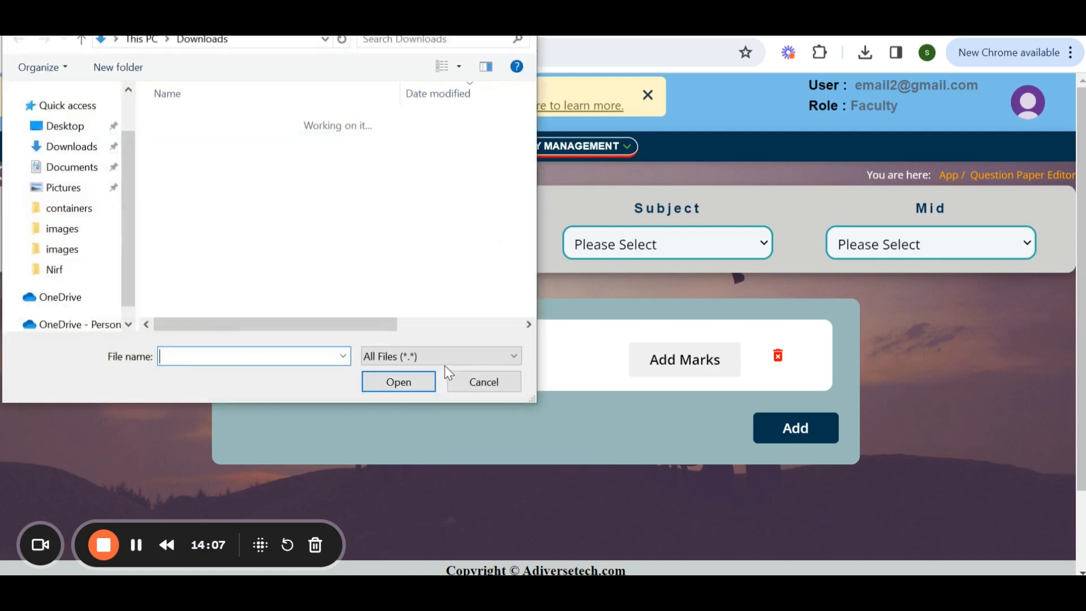
pyautogui.click(521, 14)
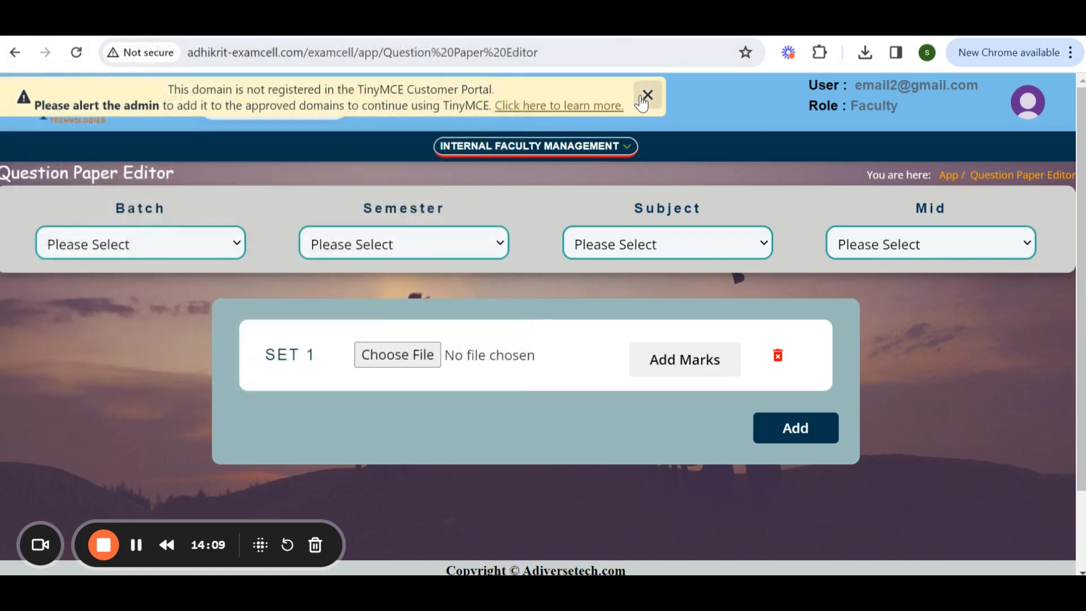
# Dismiss the TinyMCE domain notice and open the Add Marks editor for Set 1.
pyautogui.click(647, 95)
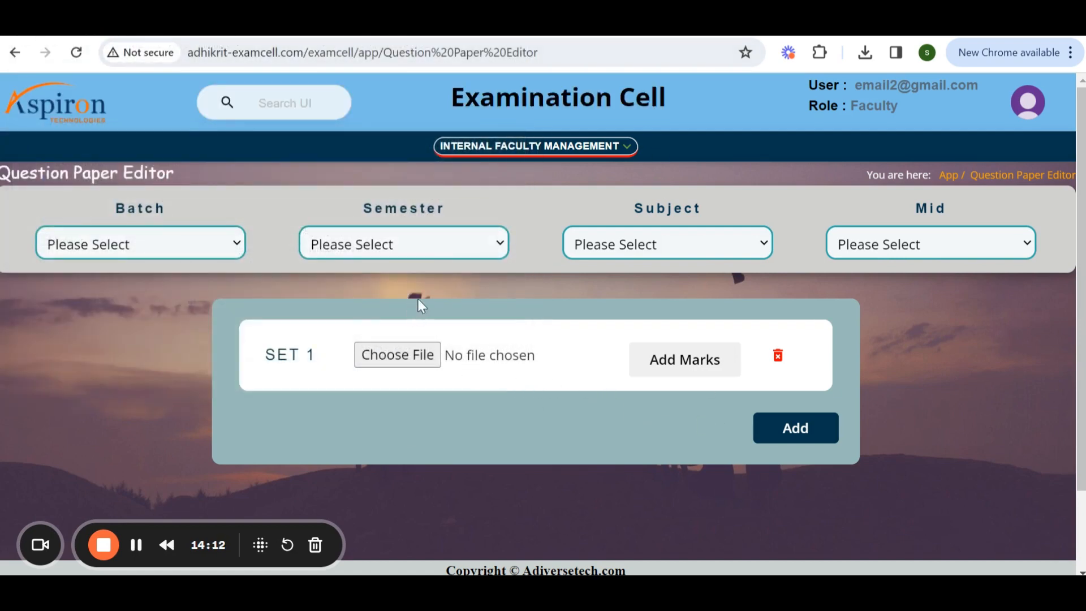
pyautogui.click(695, 365)
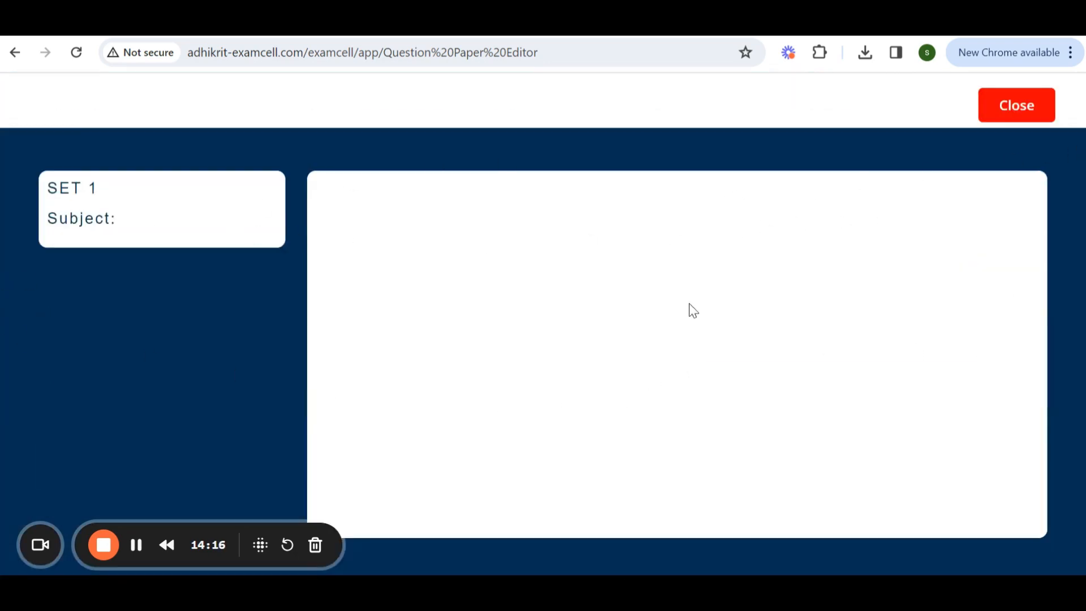
# Close the marks editor and add three more question paper sets, Set 2 through Set 4.
pyautogui.click(1018, 108)
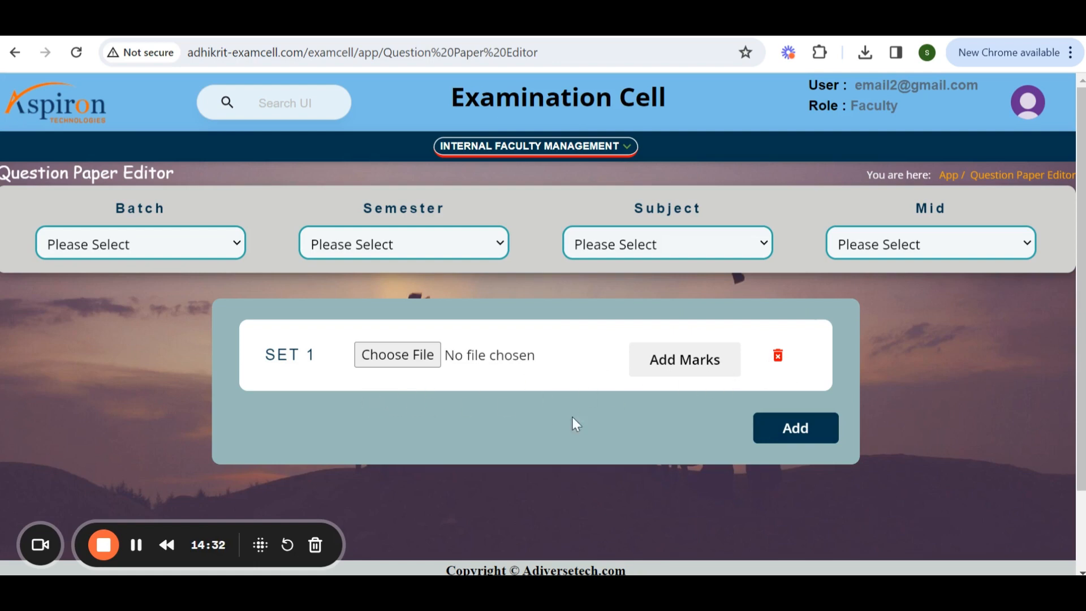
pyautogui.click(793, 434)
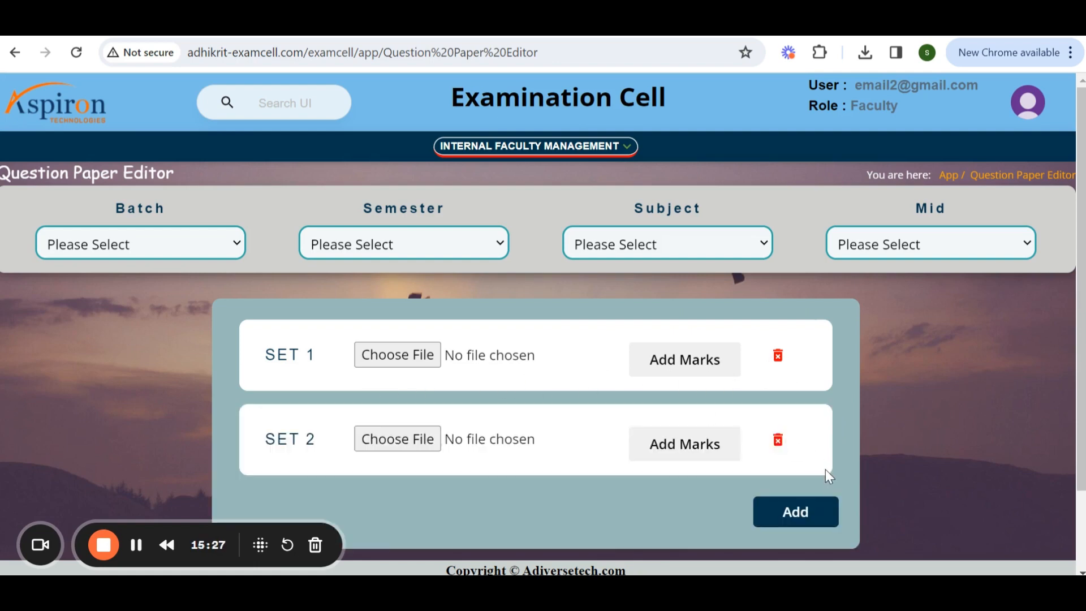
pyautogui.scroll(-3, 826, 473)
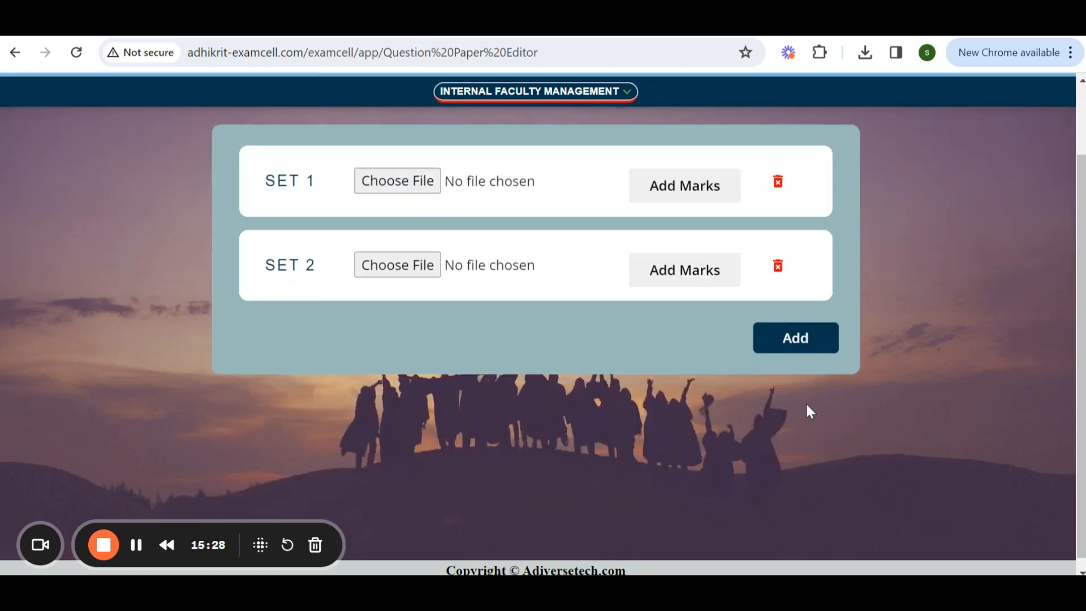
pyautogui.click(801, 346)
pyautogui.click(795, 436)
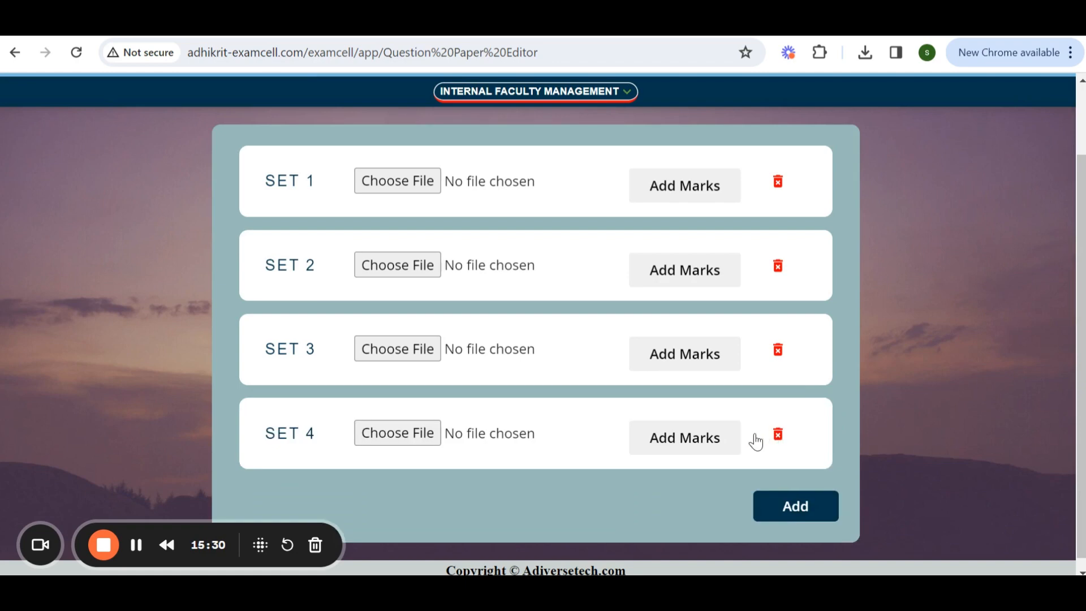
# Open the MCQ Excel Upload page from the Internal Faculty Management menu.
pyautogui.scroll(3, 752, 442)
pyautogui.click(545, 148)
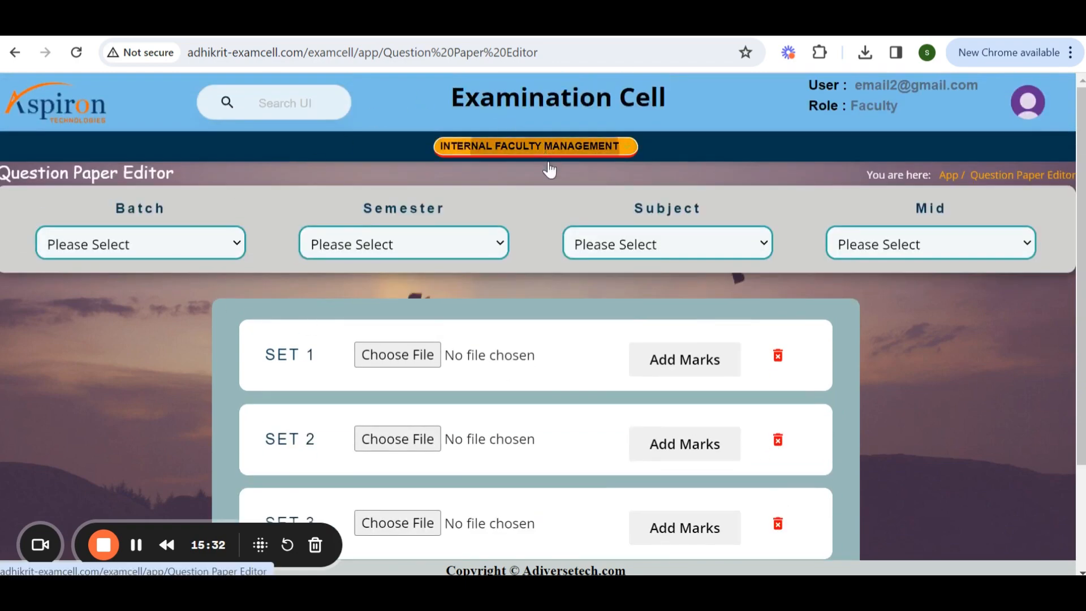
pyautogui.scroll(-5, 623, 316)
pyautogui.scroll(-3, 639, 356)
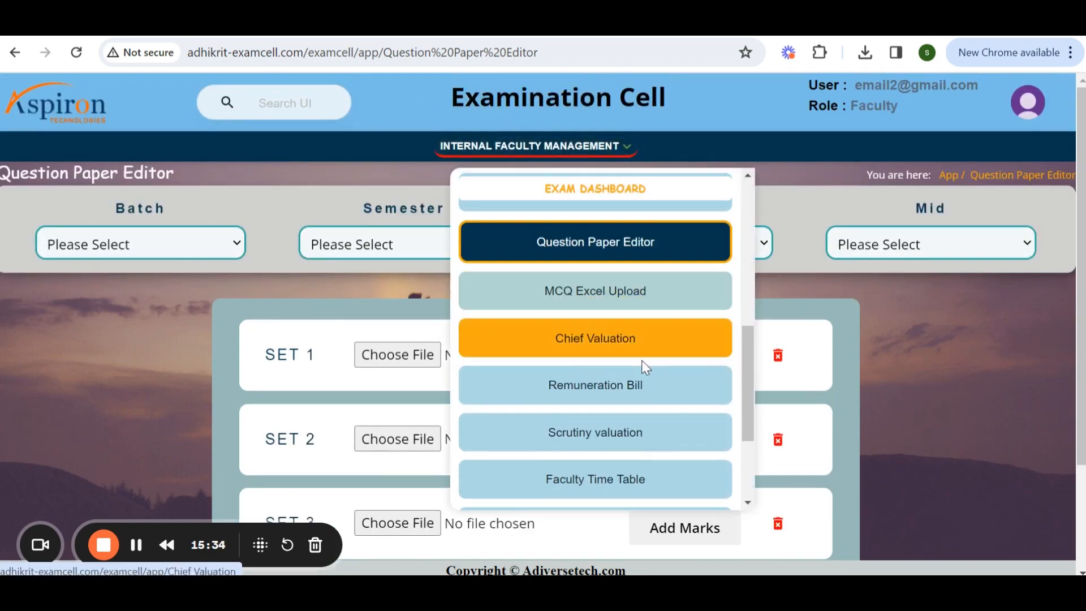
pyautogui.click(588, 300)
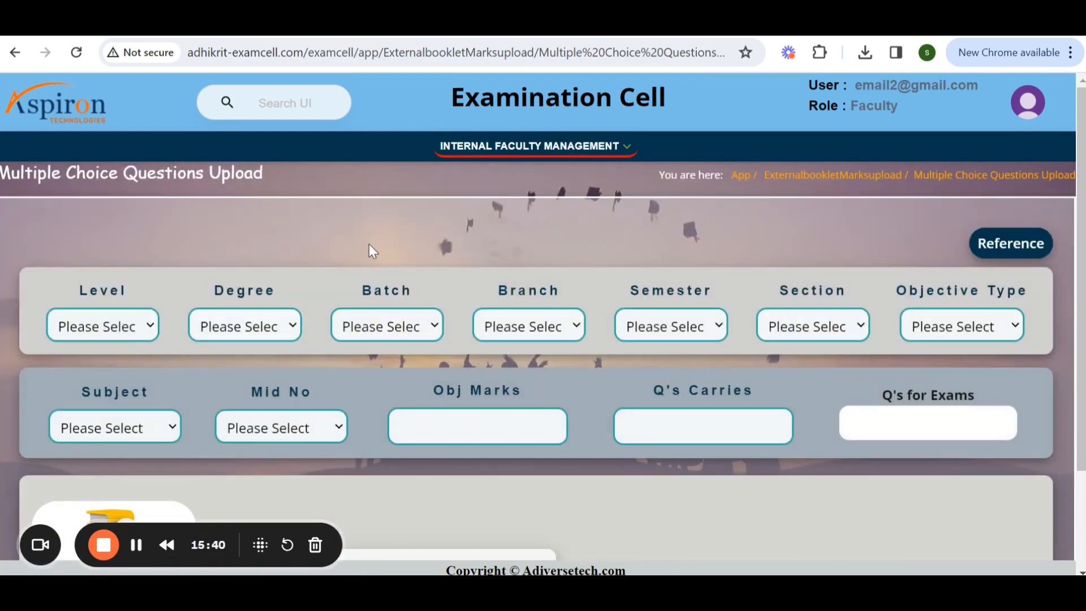
# Choose the file QuestionPaperPdf29_2_2024_04_04_33.pdf for the MCQ upload.
pyautogui.scroll(-3, 371, 252)
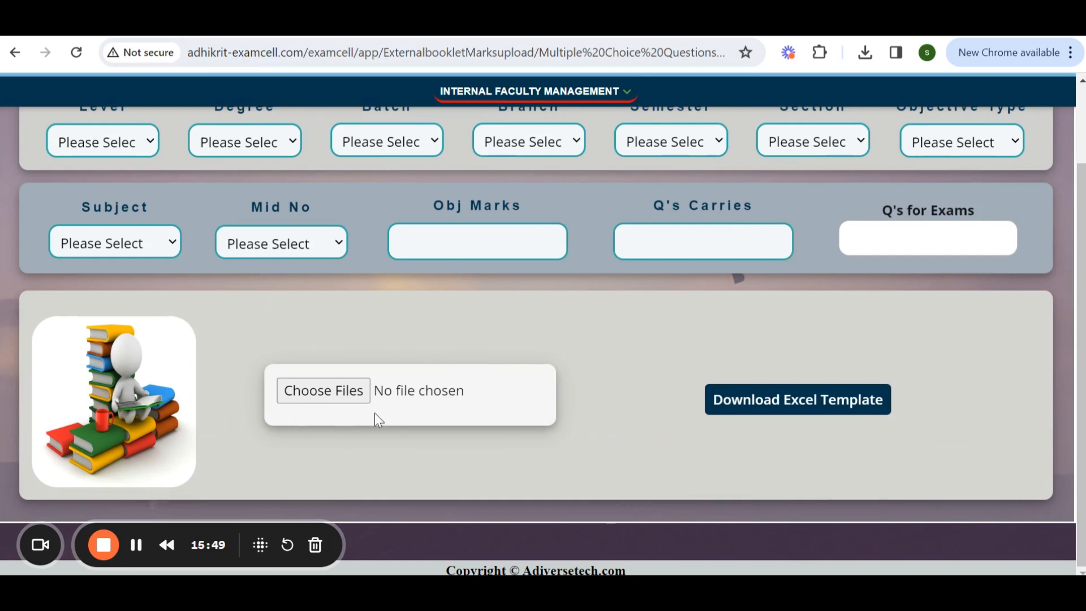
pyautogui.click(323, 391)
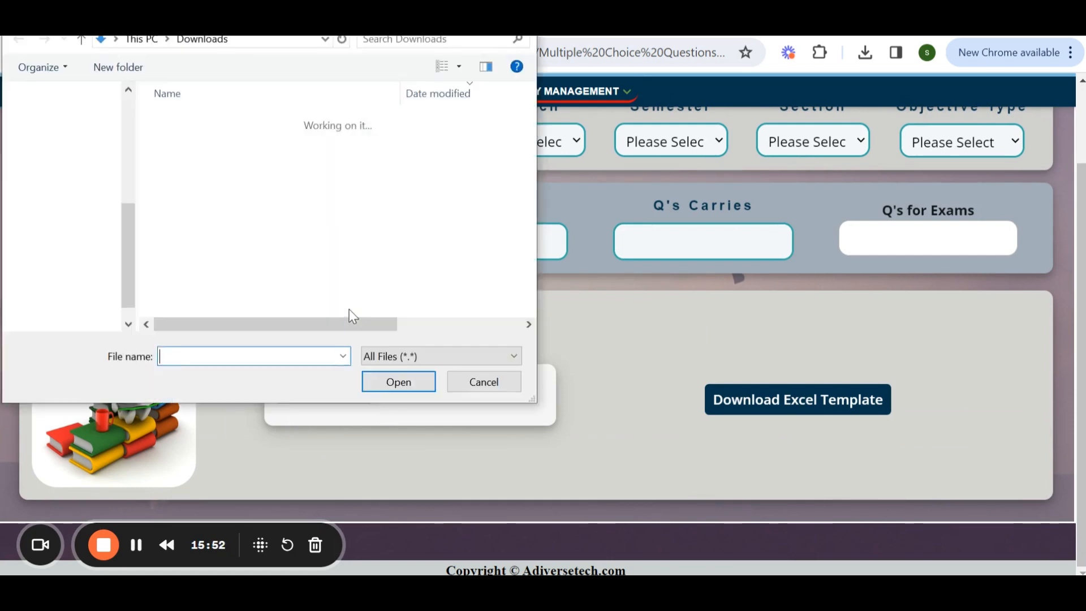
pyautogui.click(219, 145)
pyautogui.click(369, 388)
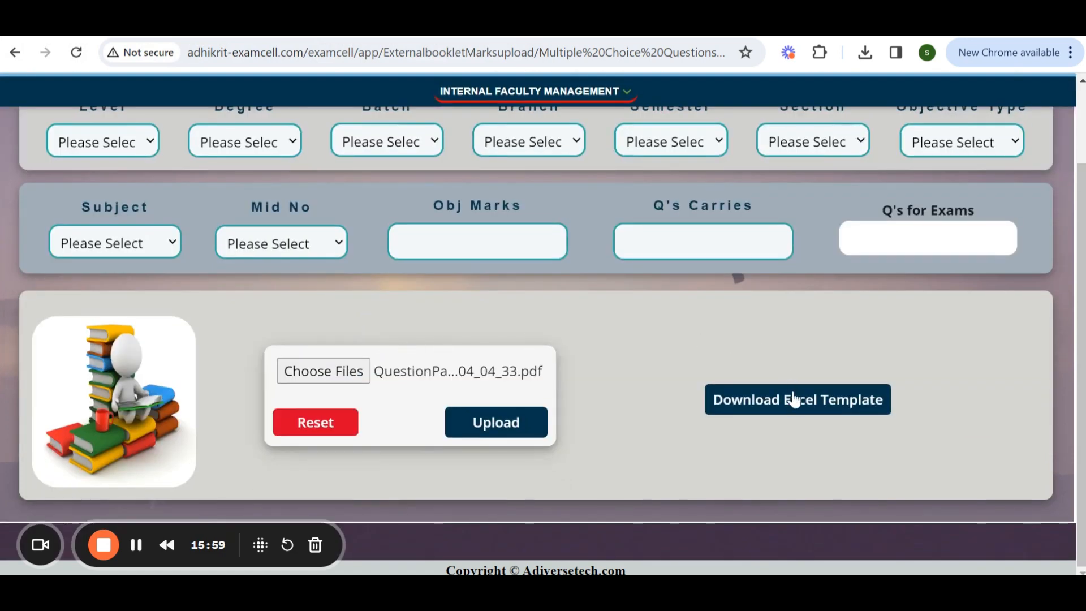
# Download the Excel template and open the downloaded MCQ Excel.xlsx file to inspect its questions.
pyautogui.click(794, 400)
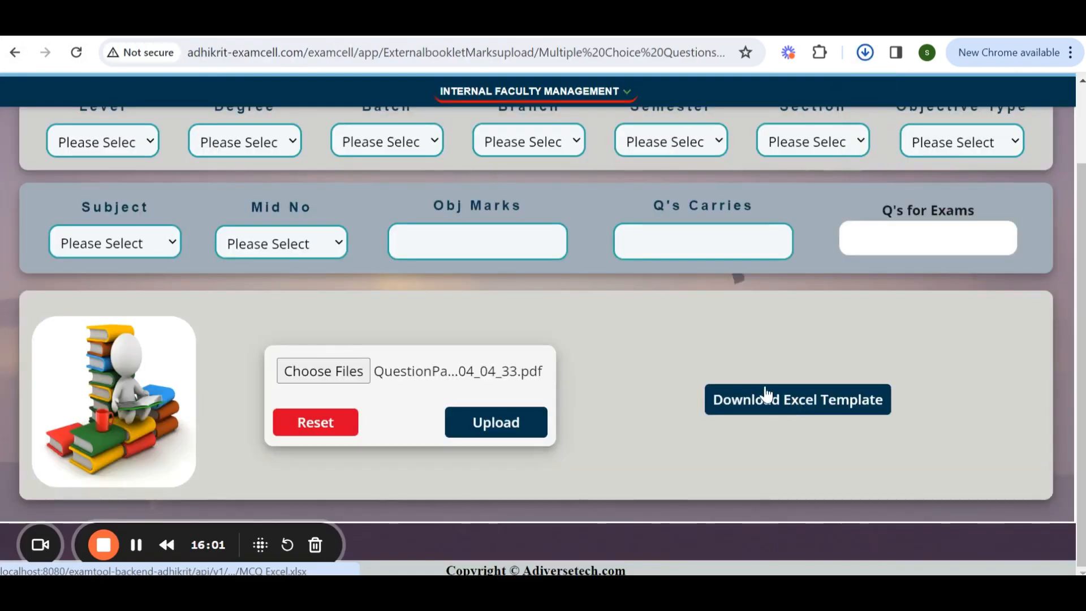
pyautogui.click(864, 53)
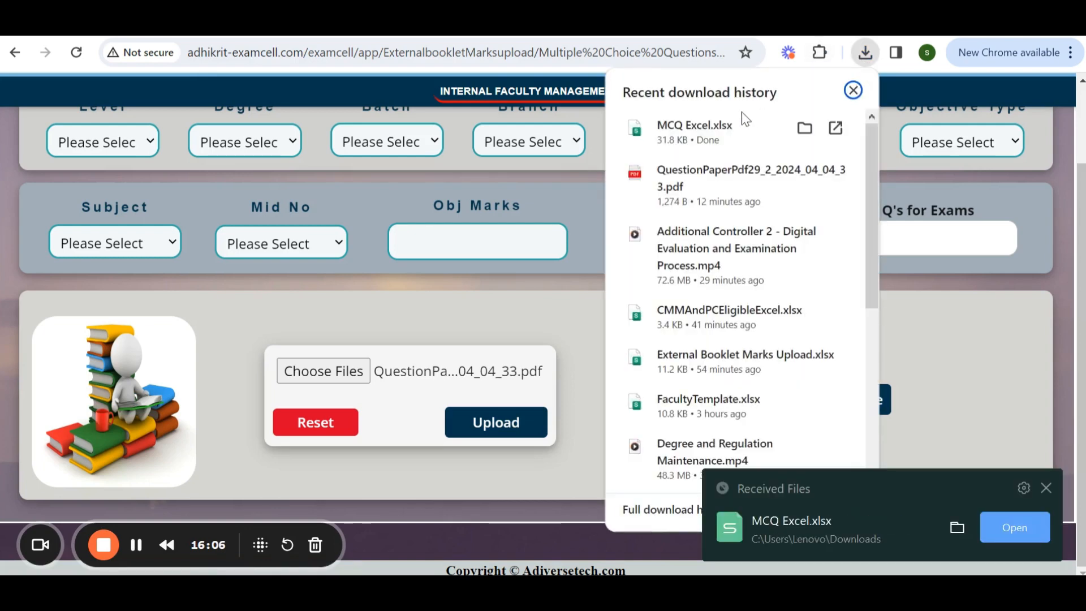
pyautogui.click(697, 135)
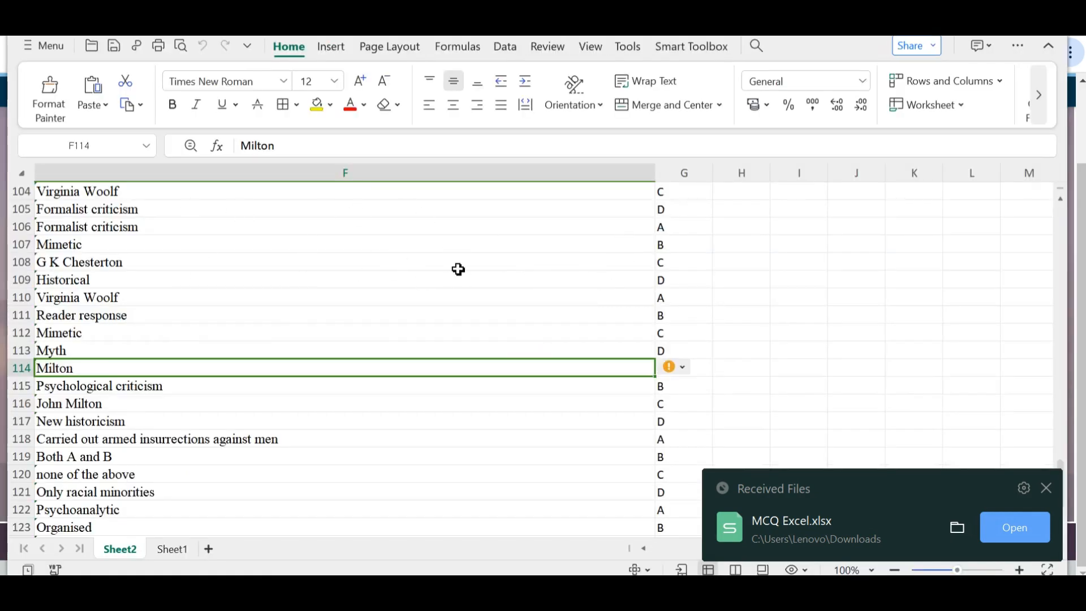
pyautogui.scroll(-3, 458, 269)
pyautogui.scroll(-3, 458, 288)
pyautogui.scroll(10, 457, 290)
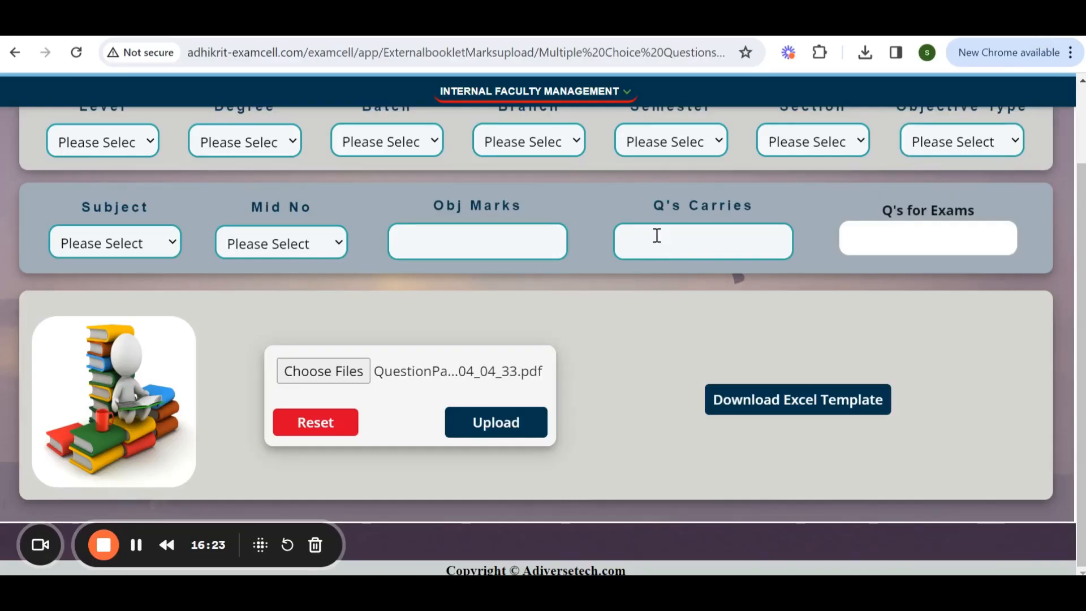
# Open the Chief Valuation page from the Internal Faculty Management menu.
pyautogui.scroll(5, 654, 235)
pyautogui.scroll(-3, 613, 289)
pyautogui.scroll(3, 613, 289)
pyautogui.click(571, 154)
pyautogui.scroll(-3, 634, 277)
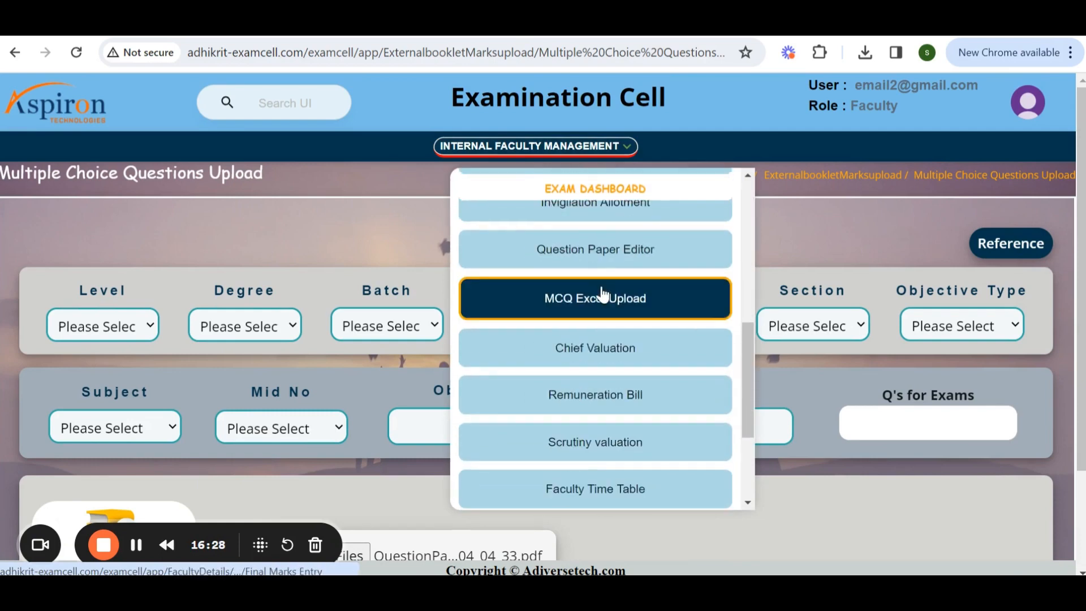
pyautogui.click(655, 347)
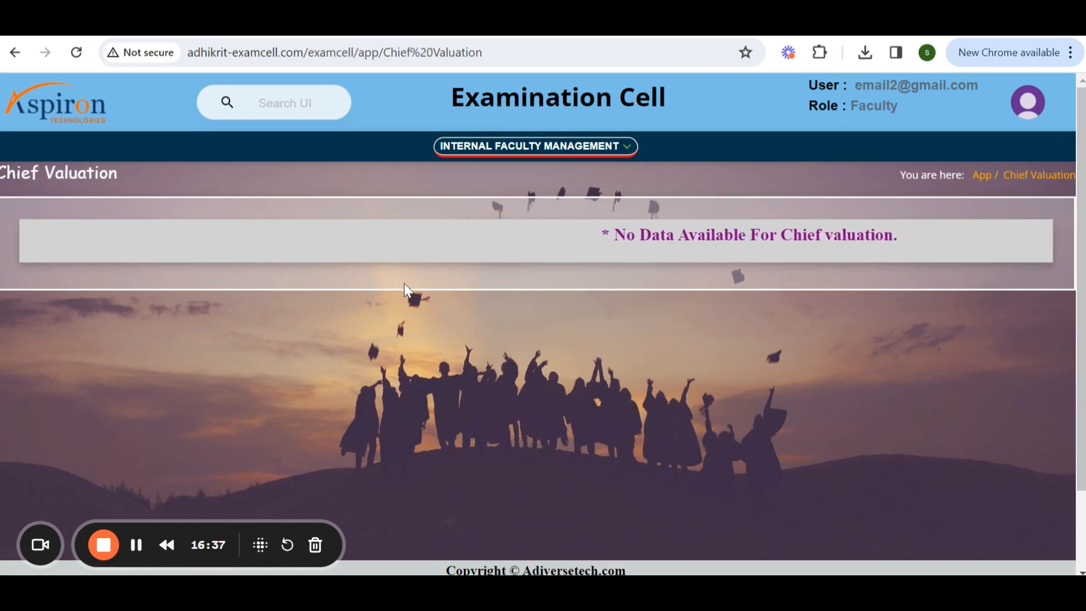
# Open the Remuneration Bill page from the Internal Faculty Management menu.
pyautogui.click(557, 147)
pyautogui.scroll(-10, 622, 344)
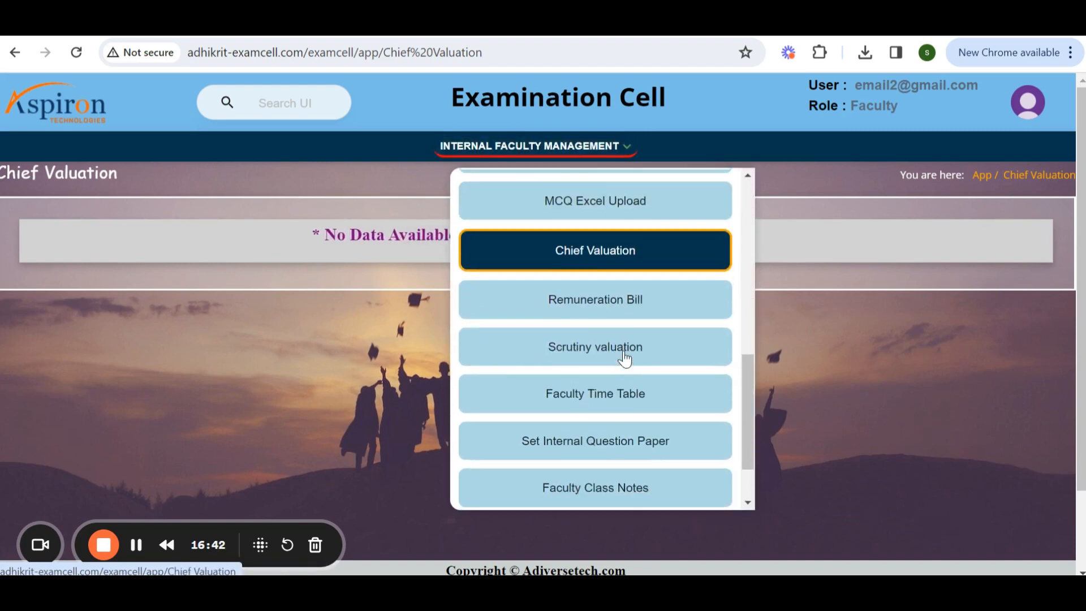
pyautogui.click(559, 317)
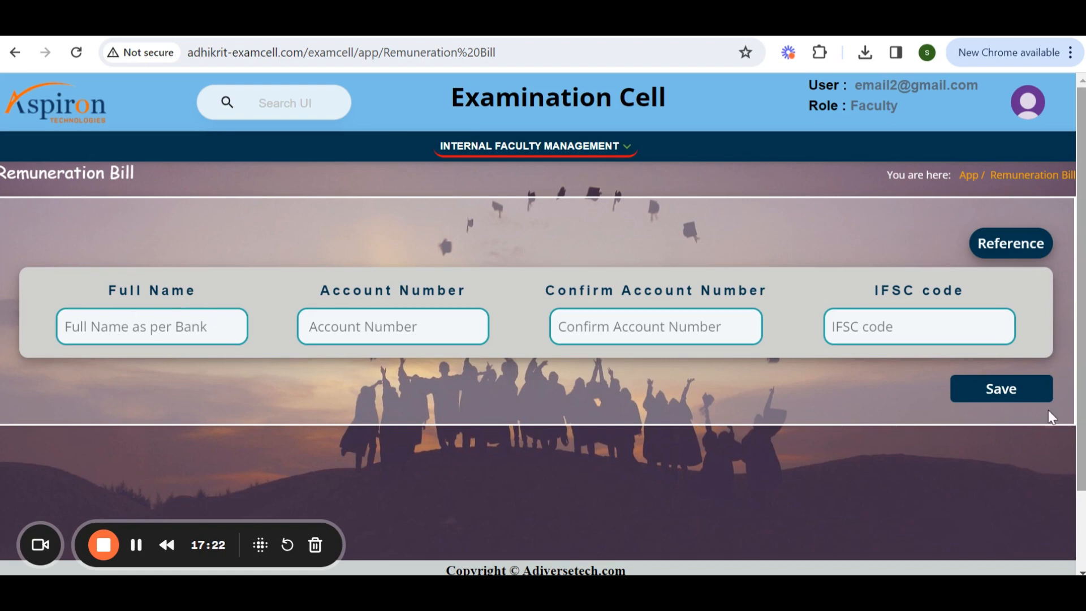
# Open the Scrutiny valuation page from the Internal Faculty Management menu.
pyautogui.click(589, 149)
pyautogui.scroll(-6, 660, 317)
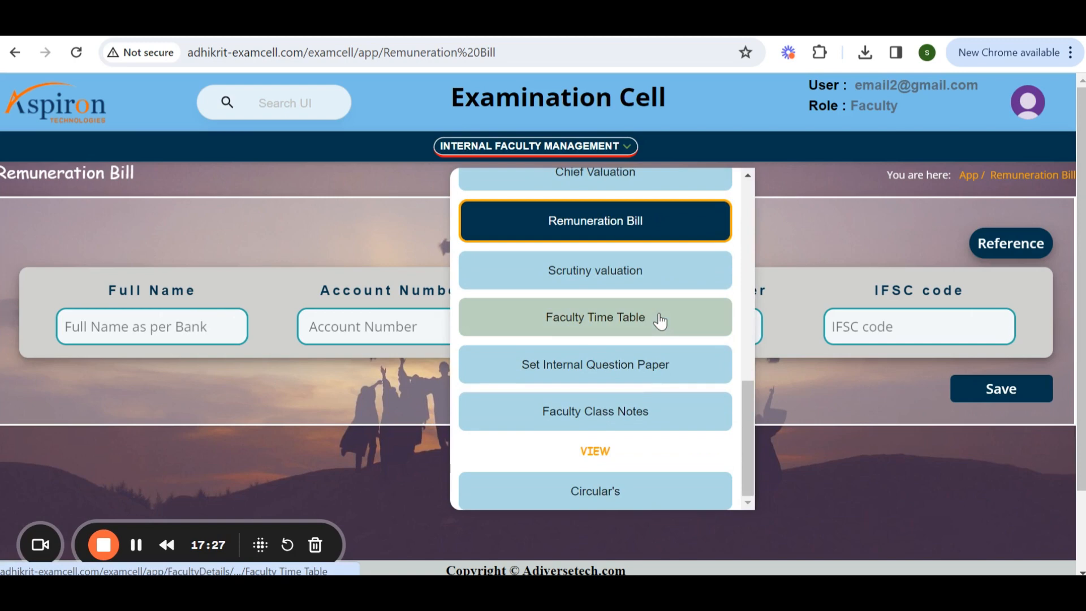
pyautogui.click(582, 277)
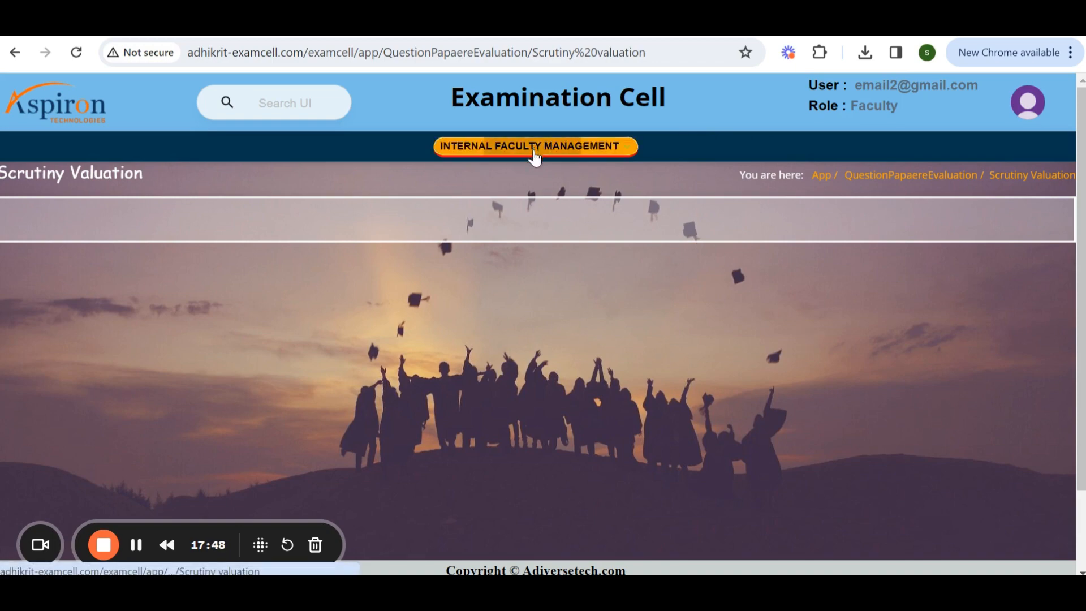
# Open the Faculty Time Table page from the Internal Faculty Management menu.
pyautogui.click(534, 149)
pyautogui.scroll(-5, 553, 431)
pyautogui.click(594, 480)
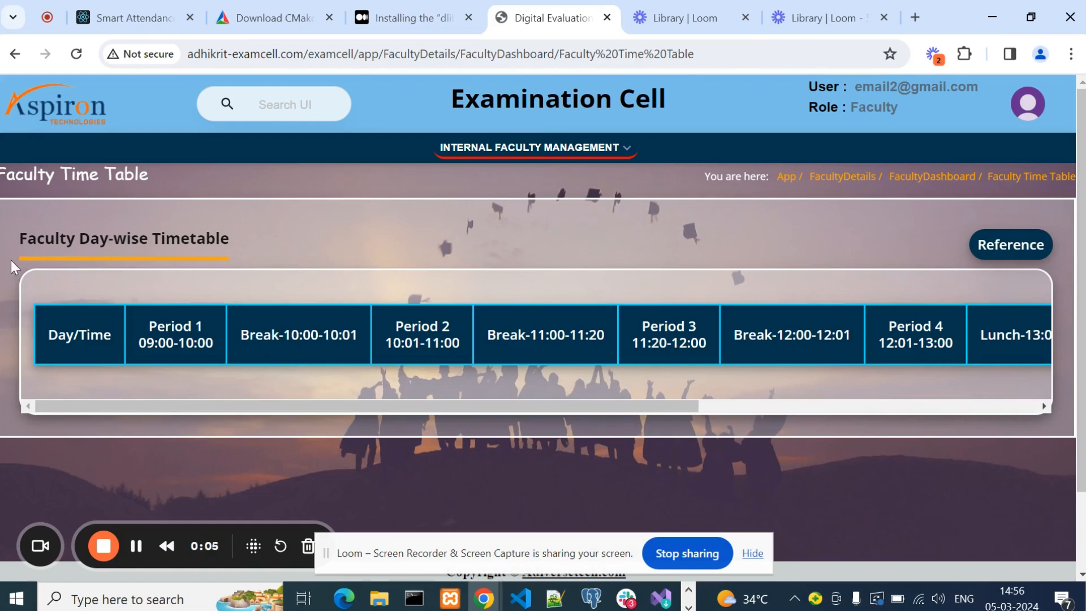
# Scroll horizontally through the faculty day-wise timetable periods.
pyautogui.moveTo(305, 407); pyautogui.dragTo(85, 392)
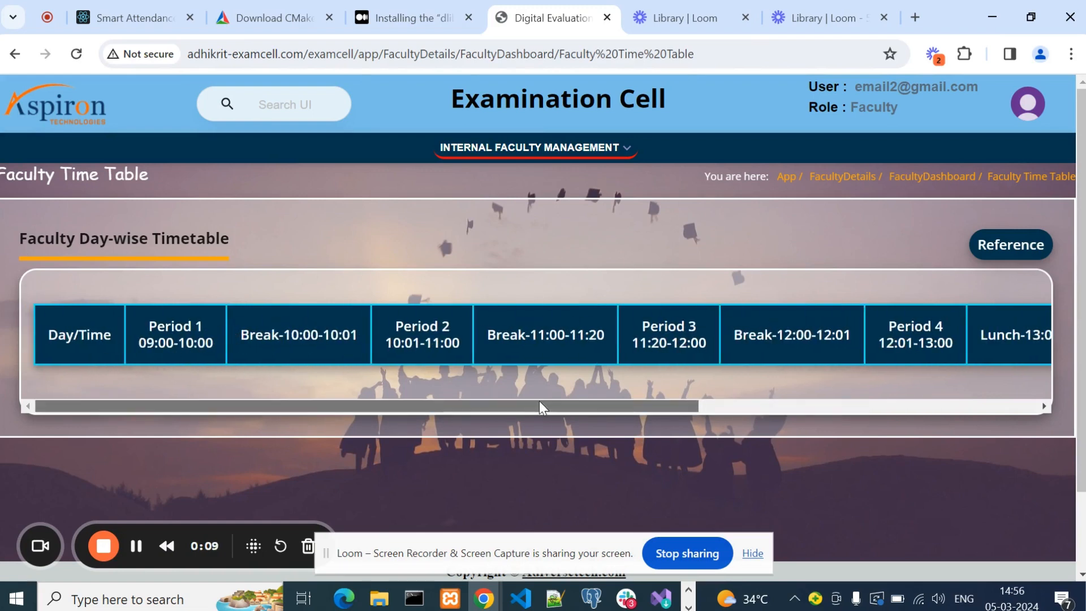
pyautogui.moveTo(303, 406); pyautogui.dragTo(576, 399)
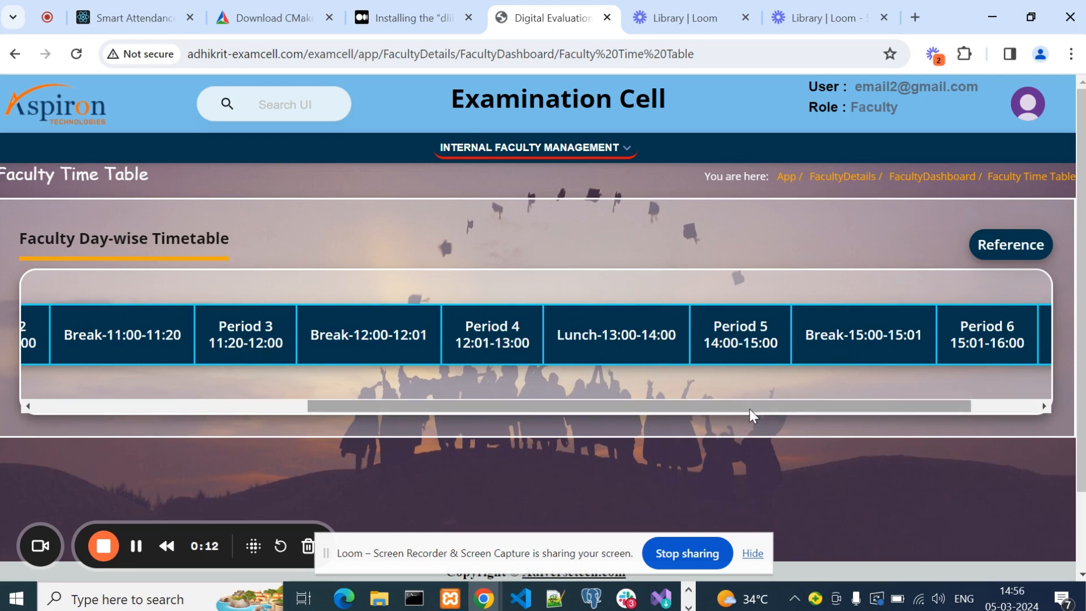
pyautogui.moveTo(749, 408); pyautogui.dragTo(441, 417)
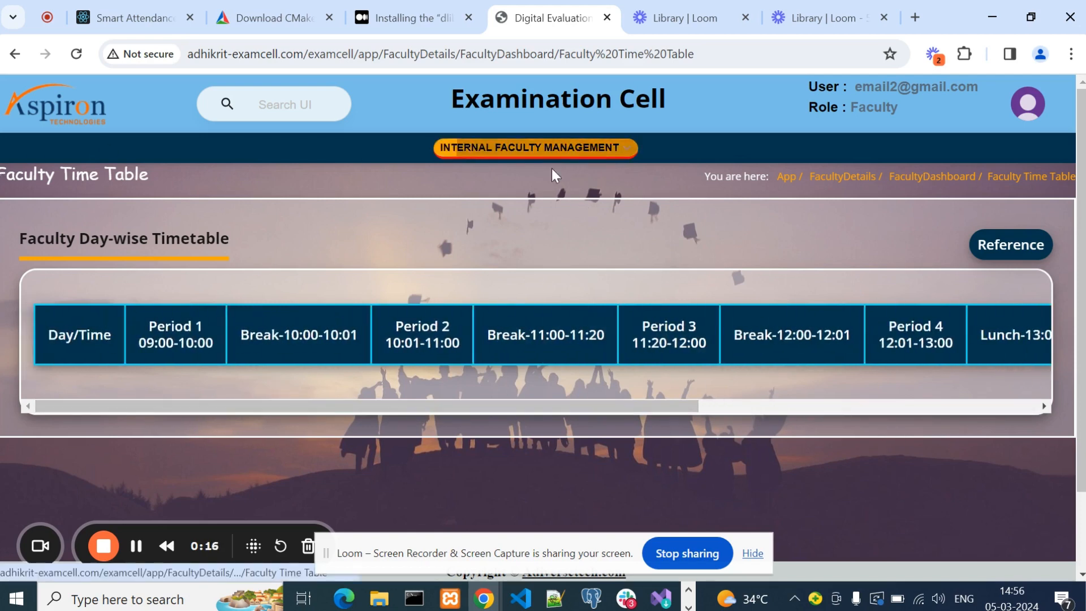
# Open the Set Internal Question Paper page from the Internal Faculty Management menu.
pyautogui.click(552, 148)
pyautogui.scroll(-5, 622, 294)
pyautogui.scroll(-5, 625, 303)
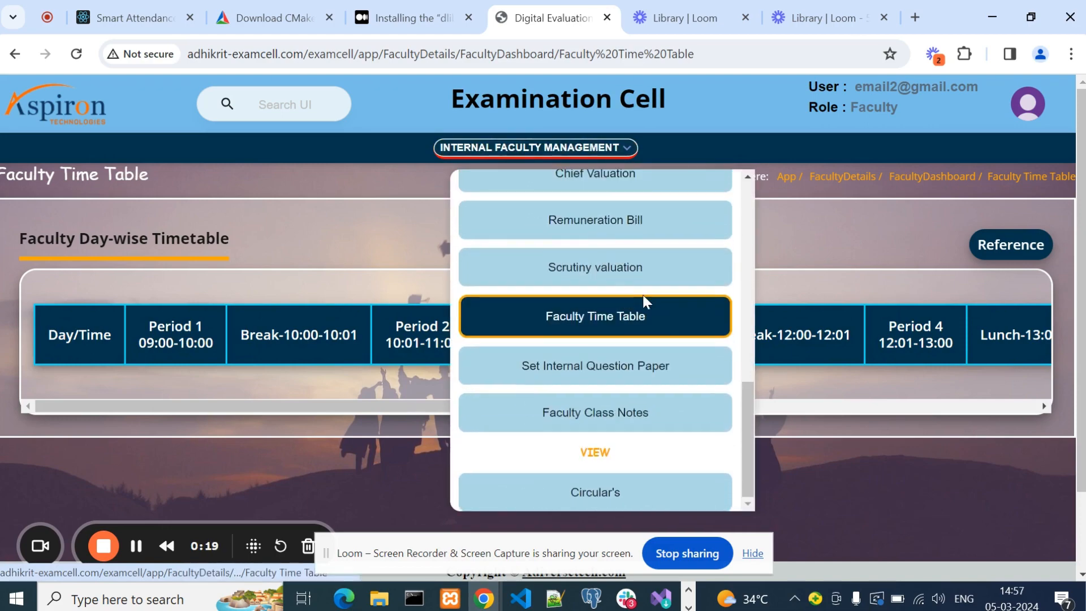
pyautogui.click(633, 373)
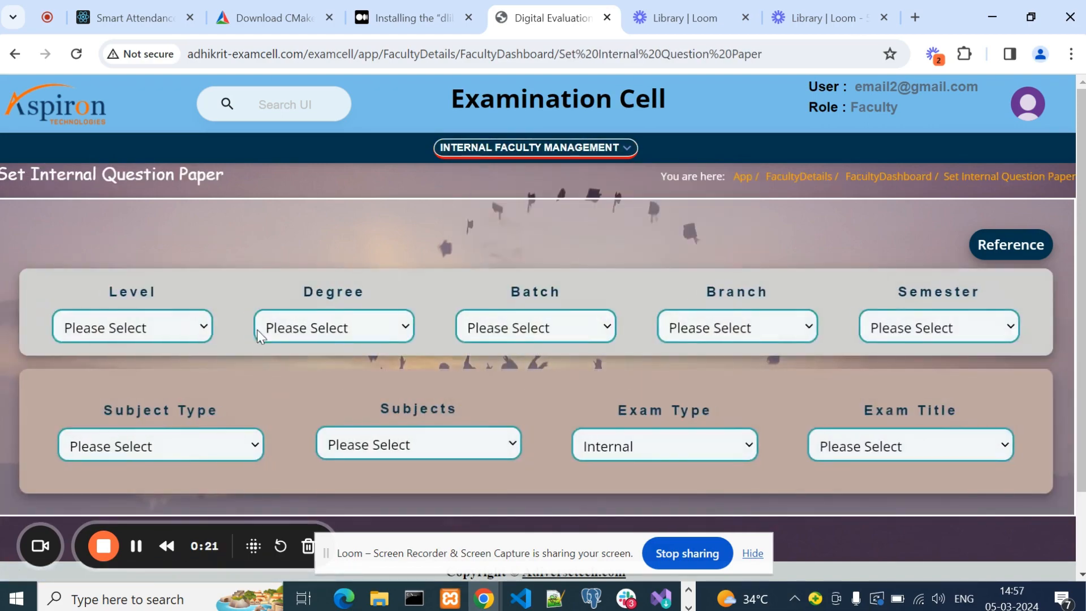
# Set the level to UG, the degree to B.TECH and the batch to 2023-2027.
pyautogui.scroll(-1, 293, 246)
pyautogui.scroll(1, 293, 246)
pyautogui.click(162, 326)
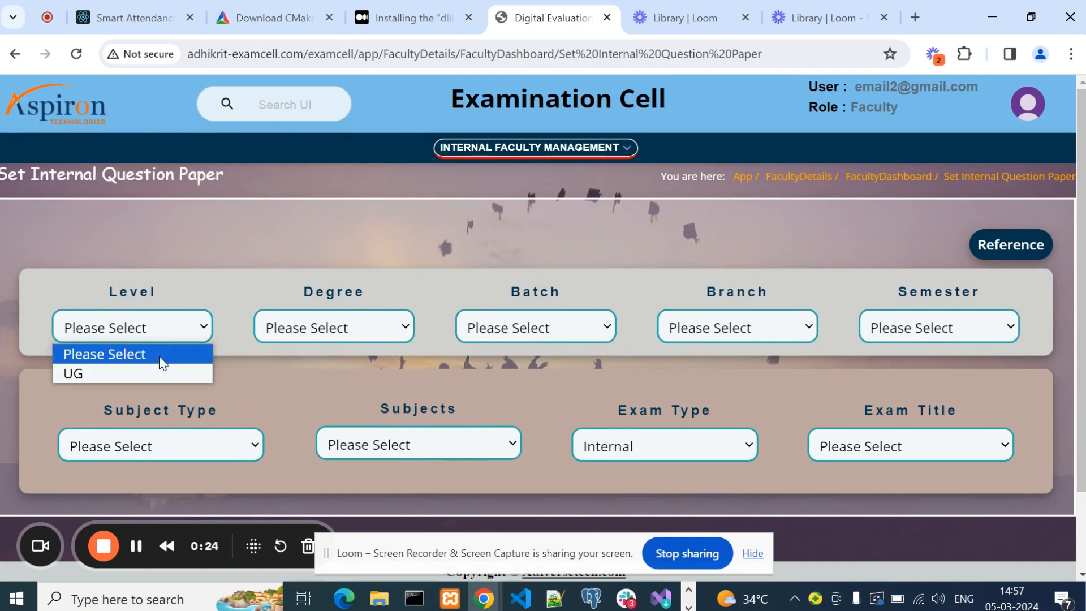
pyautogui.click(160, 373)
pyautogui.click(339, 327)
pyautogui.click(394, 374)
pyautogui.click(509, 328)
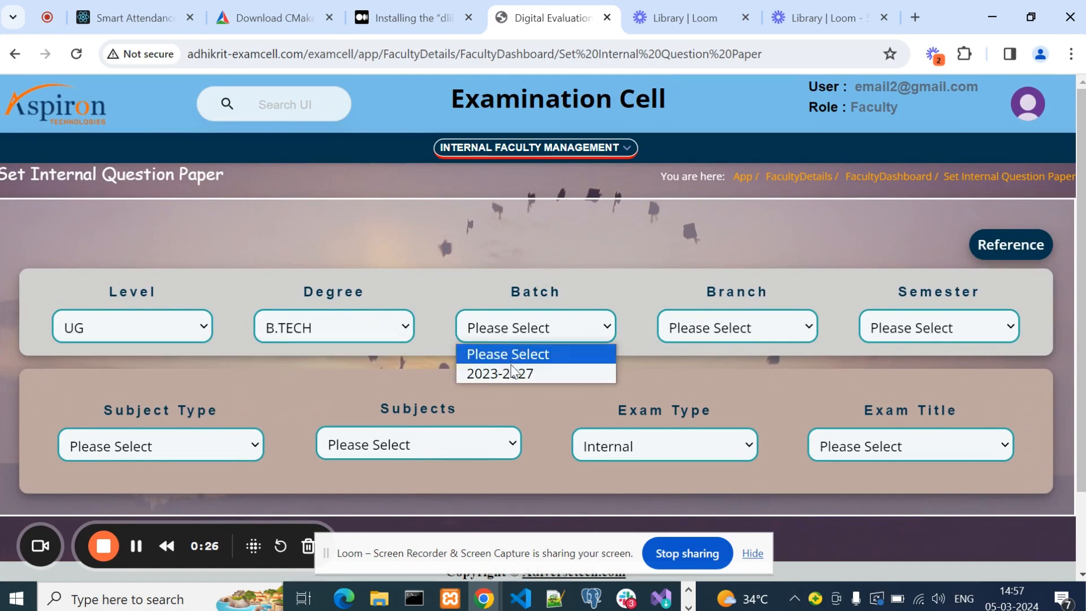
pyautogui.click(500, 373)
# Select CE as the branch and Drawing as the subject type for the internal question paper.
pyautogui.click(721, 334)
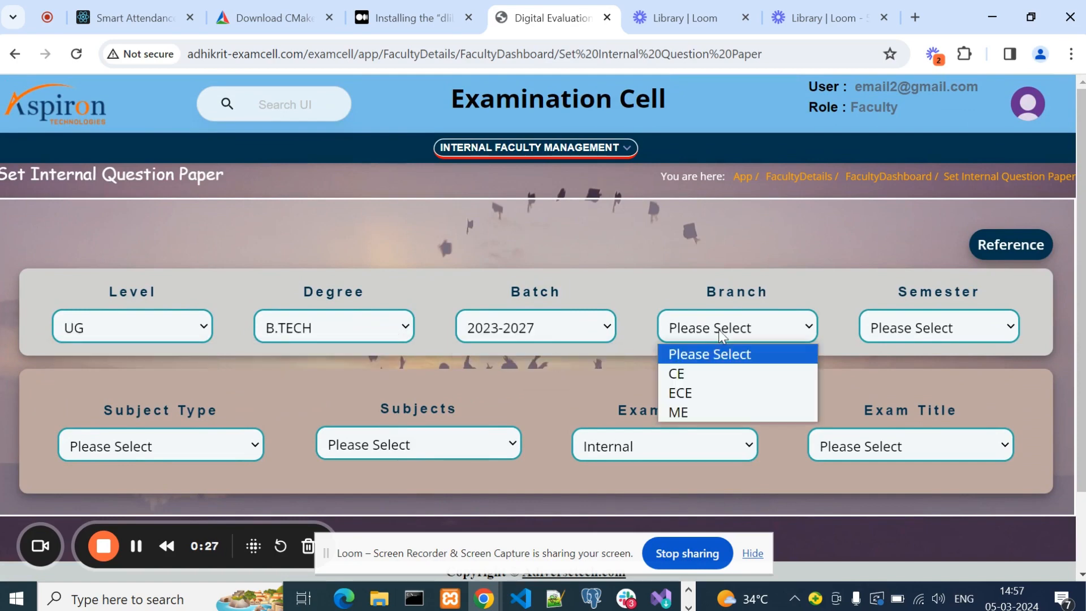
pyautogui.click(706, 376)
pyautogui.click(936, 327)
pyautogui.click(931, 351)
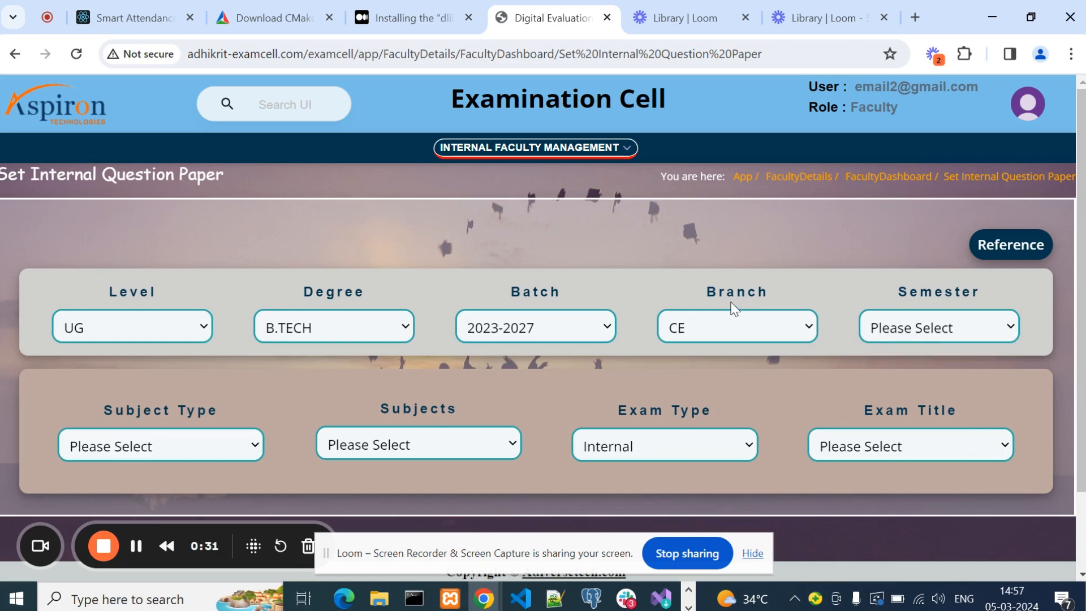
pyautogui.scroll(-3, 734, 308)
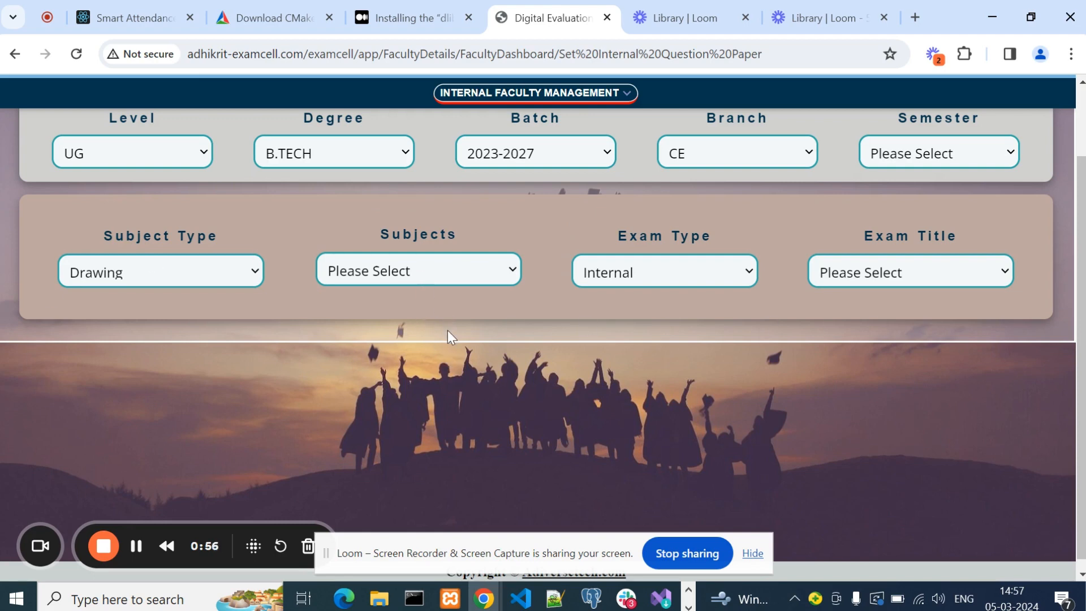
pyautogui.scroll(3, 447, 337)
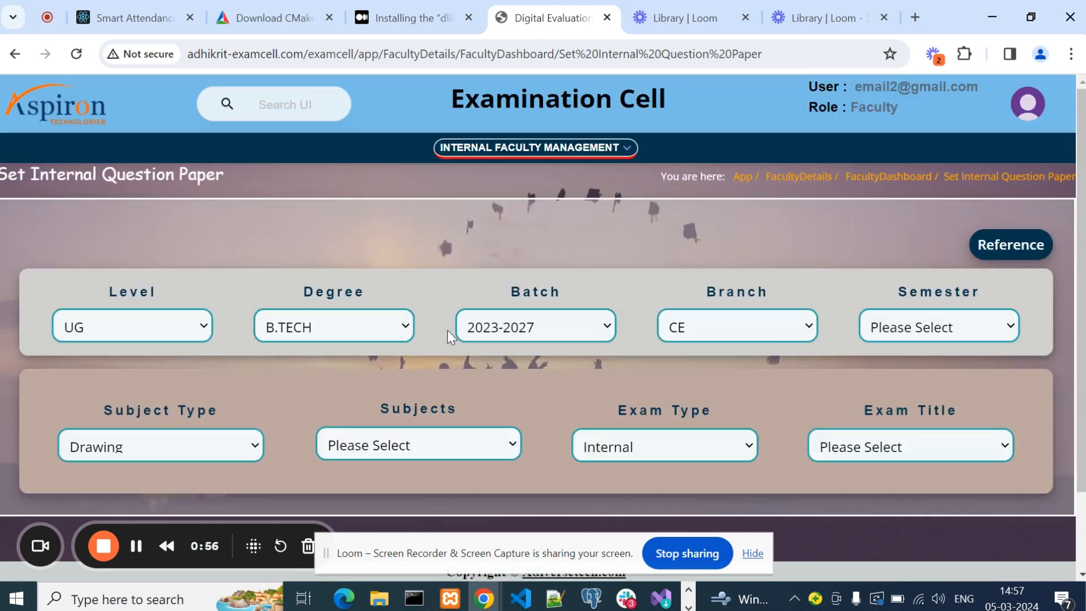
# Open the Faculty Class Notes page from the Internal Faculty Management menu.
pyautogui.click(588, 153)
pyautogui.scroll(-10, 611, 282)
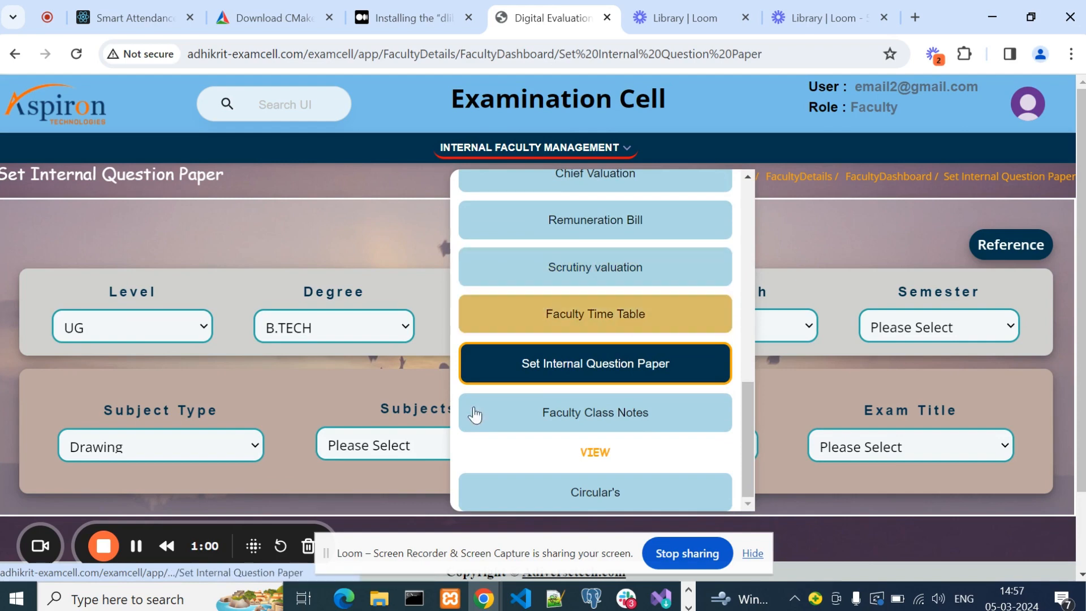
pyautogui.click(534, 421)
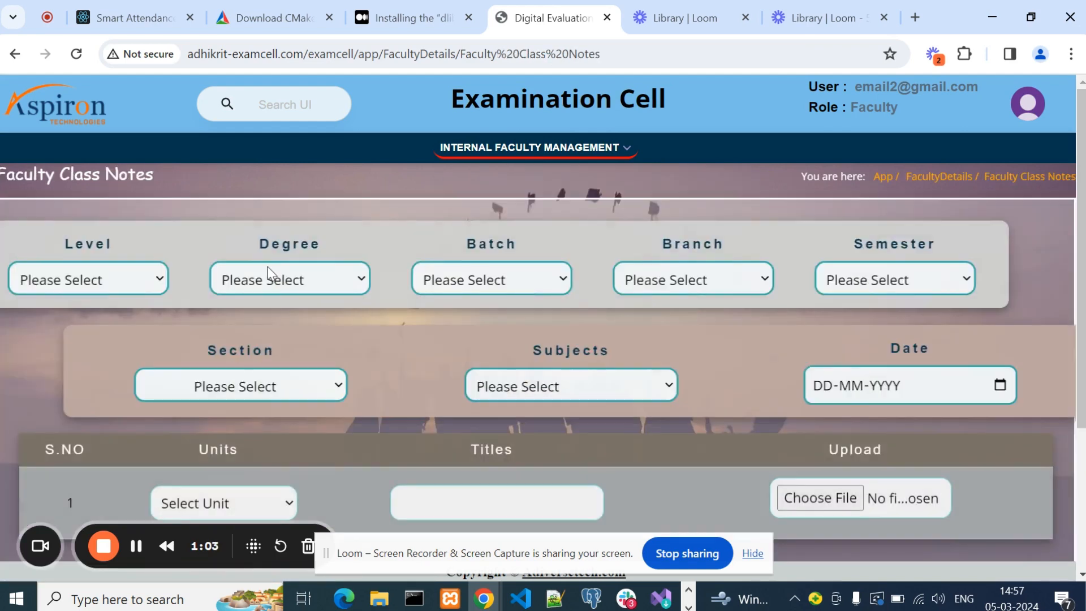
# Select UG as the level with B.TECH degree and review the class notes upload table.
pyautogui.click(131, 283)
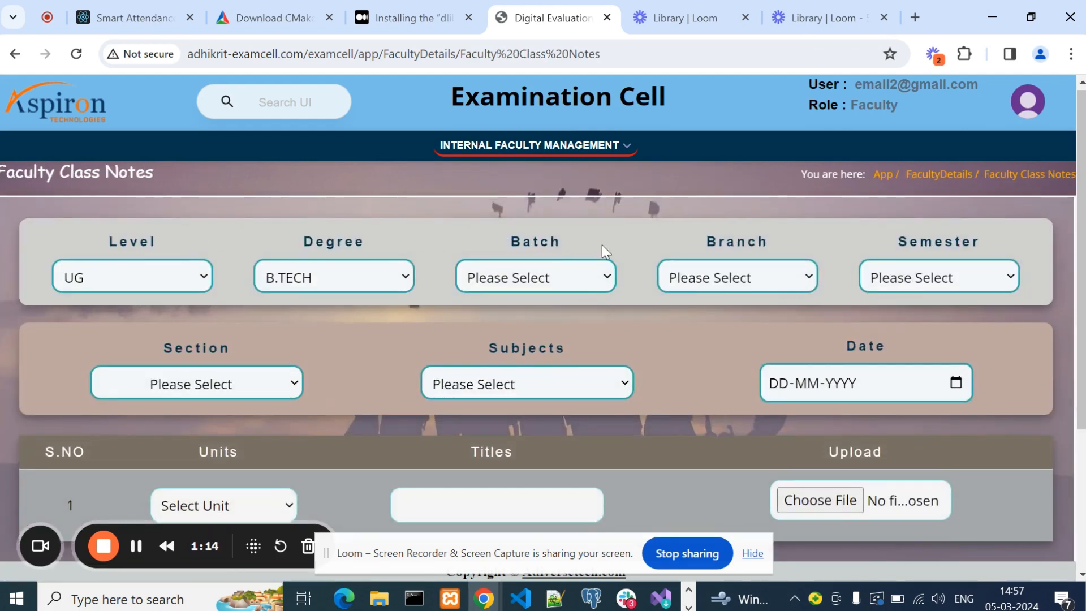
pyautogui.scroll(-3, 601, 245)
pyautogui.scroll(3, 601, 246)
pyautogui.scroll(-3, 602, 246)
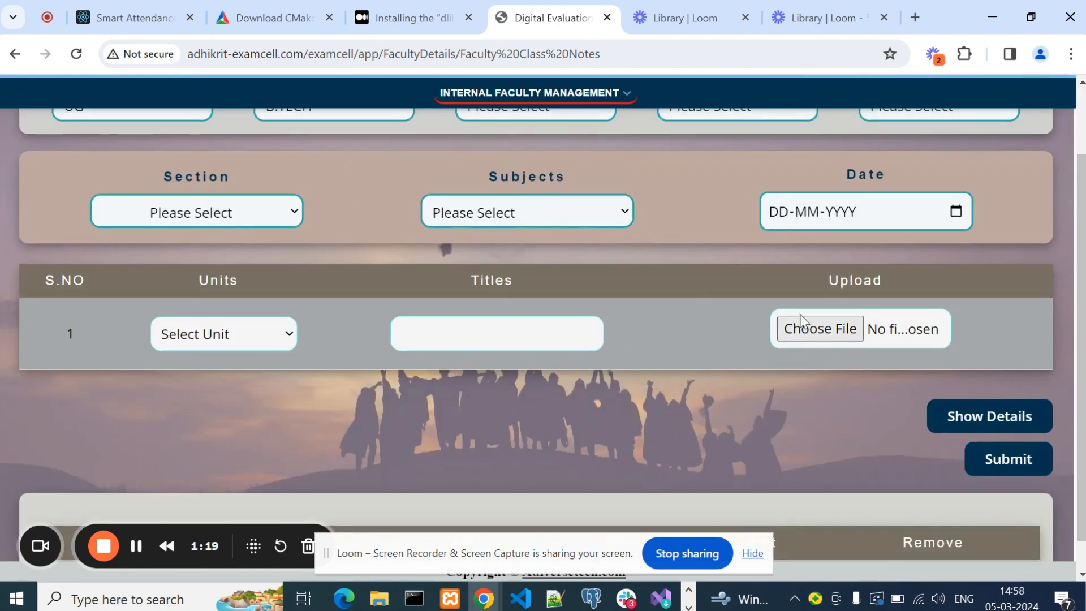
# Show the details of the uploaded class notes below the upload table.
pyautogui.scroll(-1, 630, 348)
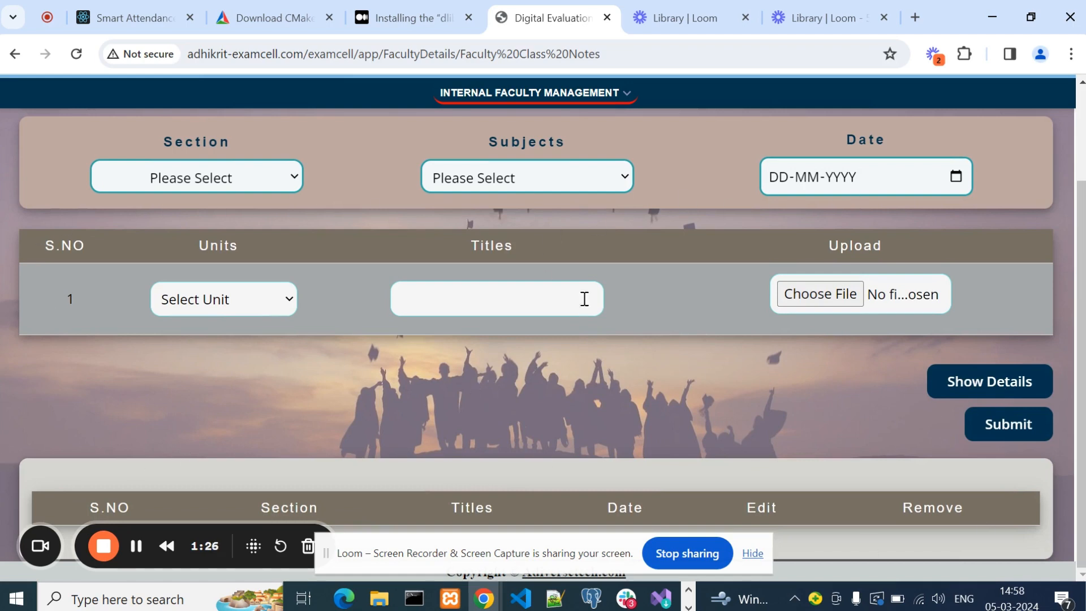
pyautogui.click(1010, 384)
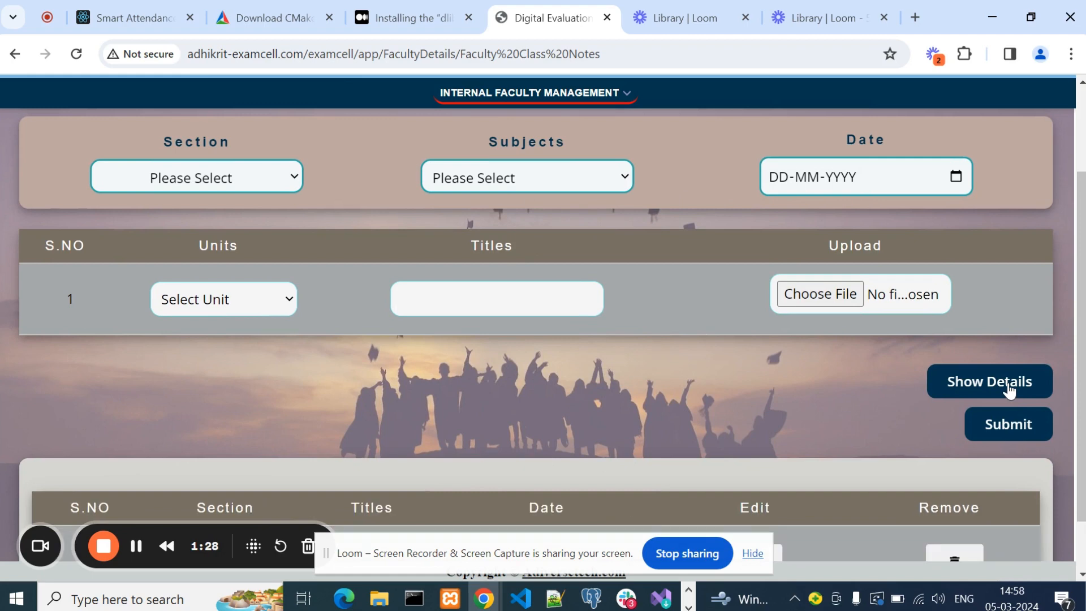
pyautogui.scroll(-1, 722, 370)
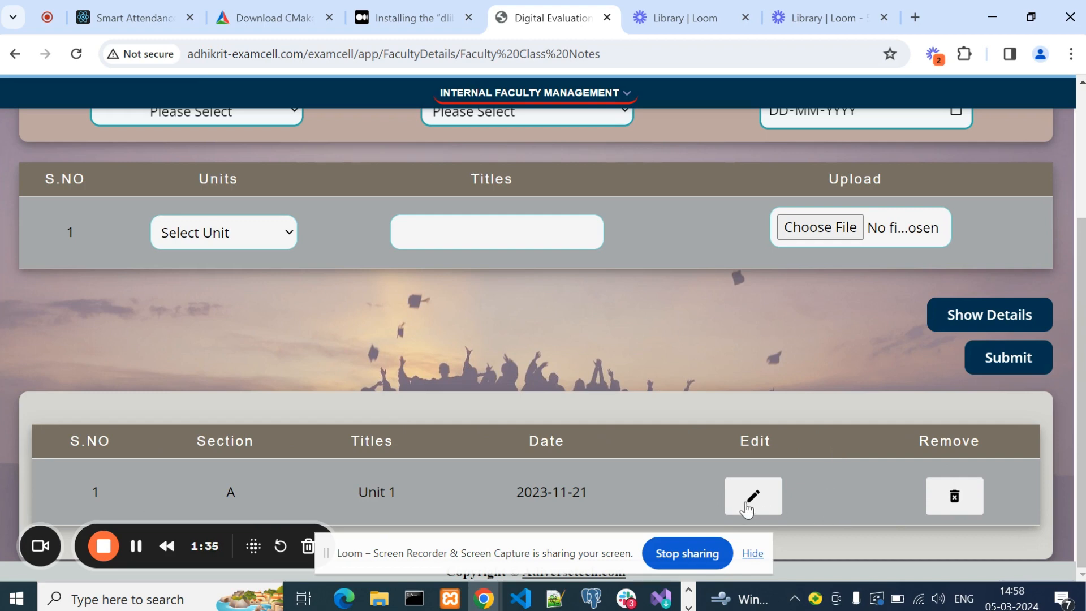
# Open the edit form of the Unit 1 class note for section A and close it without modifying.
pyautogui.click(747, 508)
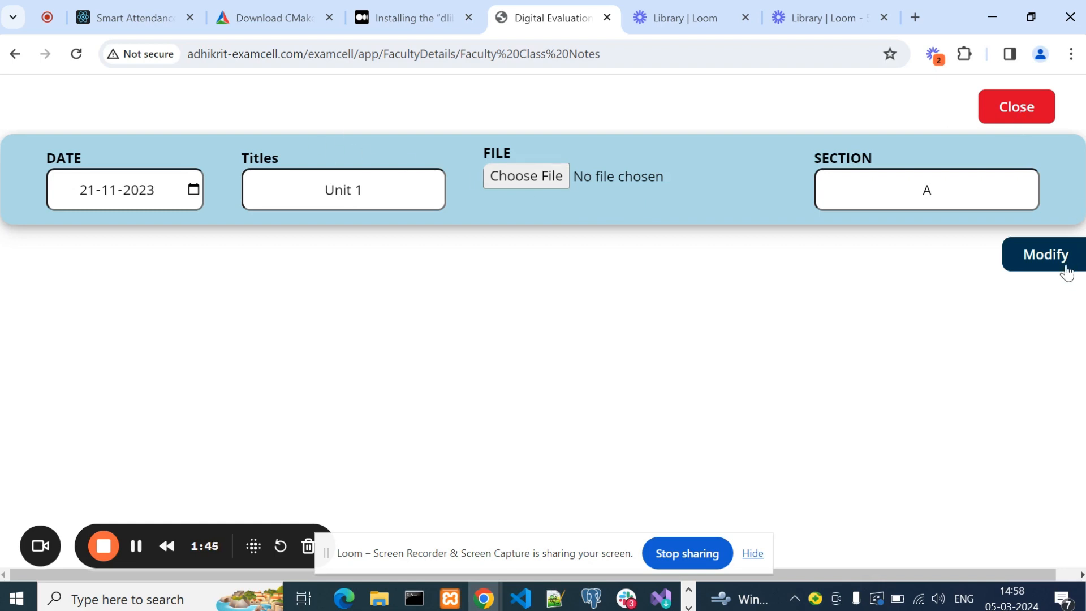
pyautogui.click(1027, 109)
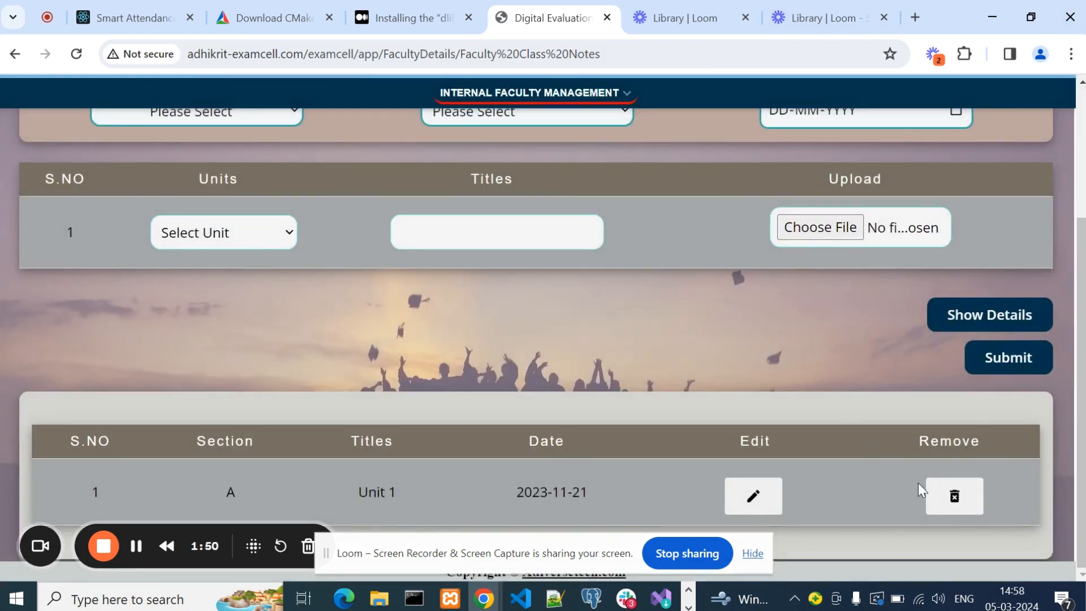
pyautogui.scroll(2, 783, 333)
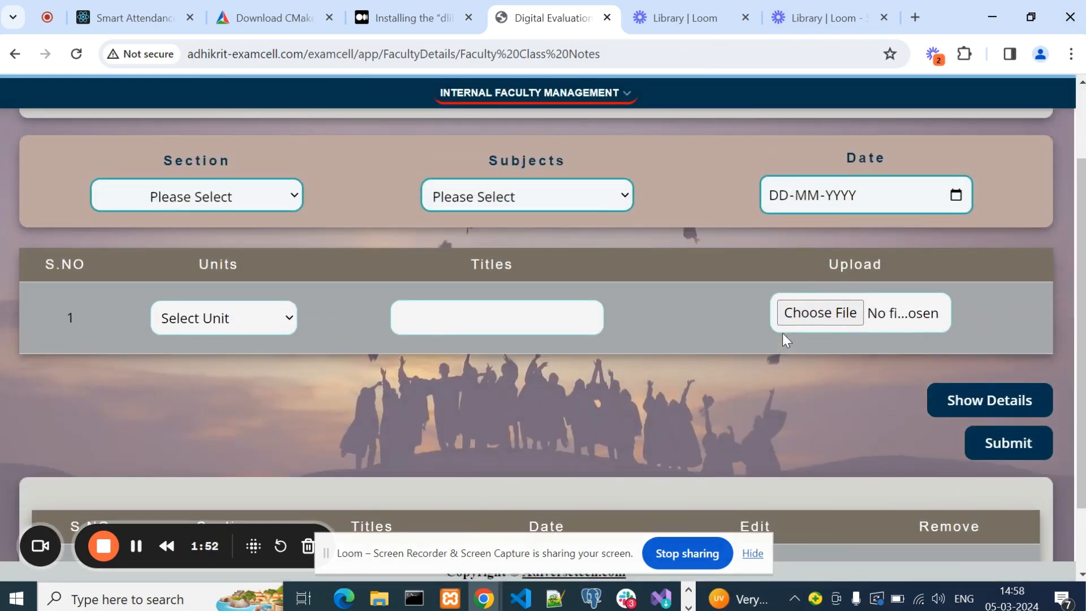
pyautogui.scroll(-2, 782, 334)
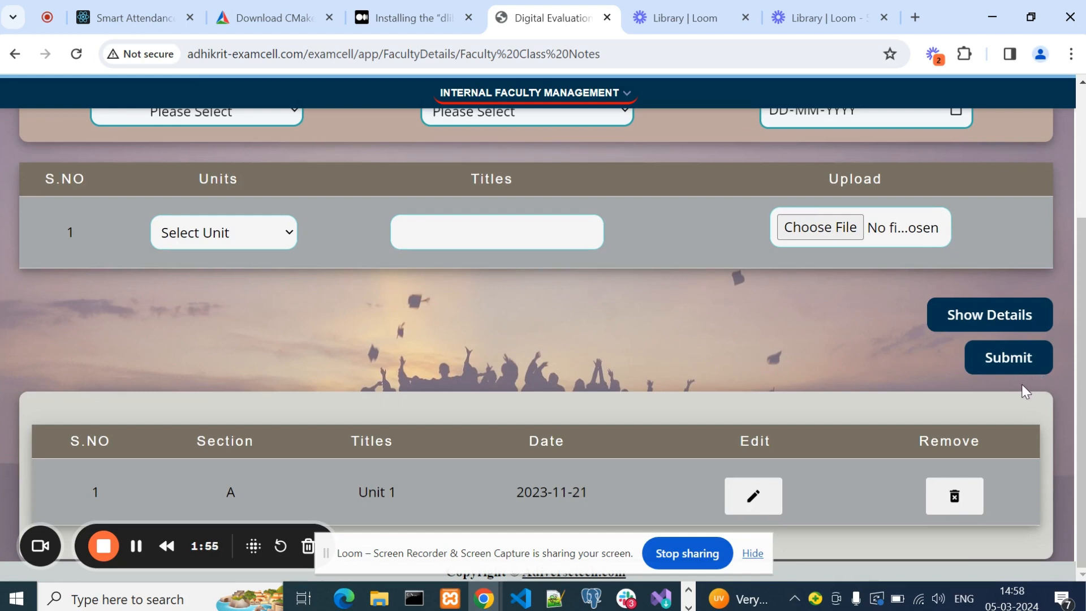
pyautogui.scroll(4, 815, 359)
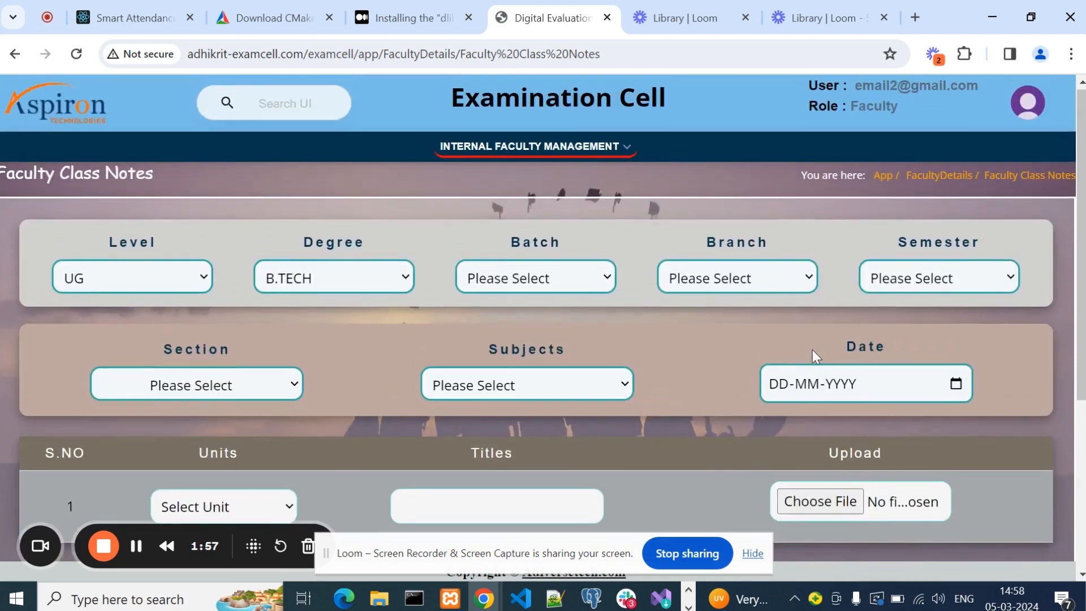
pyautogui.scroll(-4, 814, 357)
pyautogui.scroll(4, 812, 351)
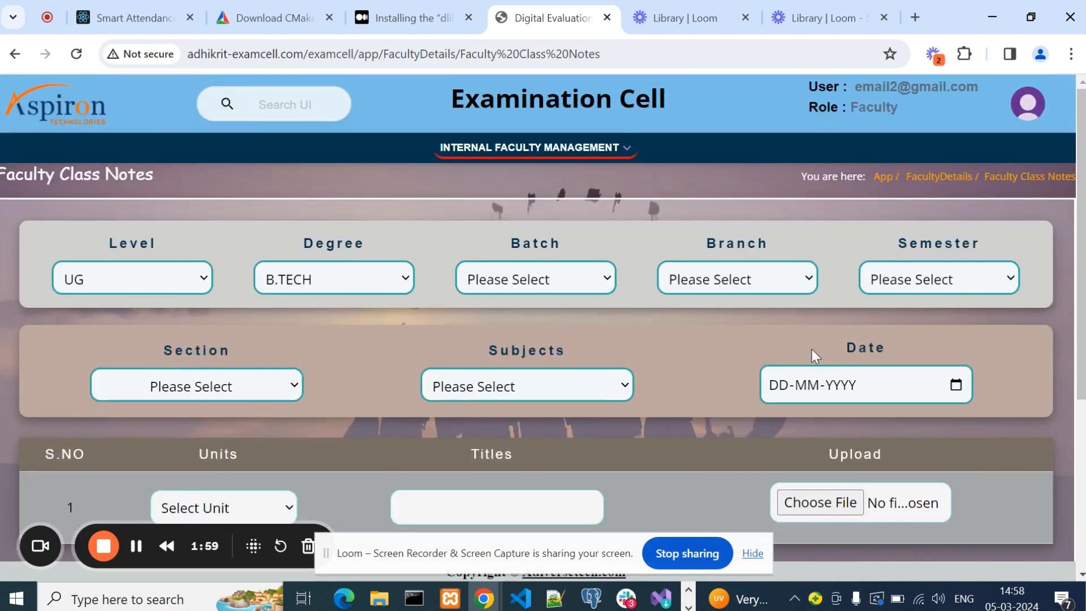
# Open the Circulars view page from the Internal Faculty Management menu.
pyautogui.click(505, 161)
pyautogui.scroll(-10, 554, 272)
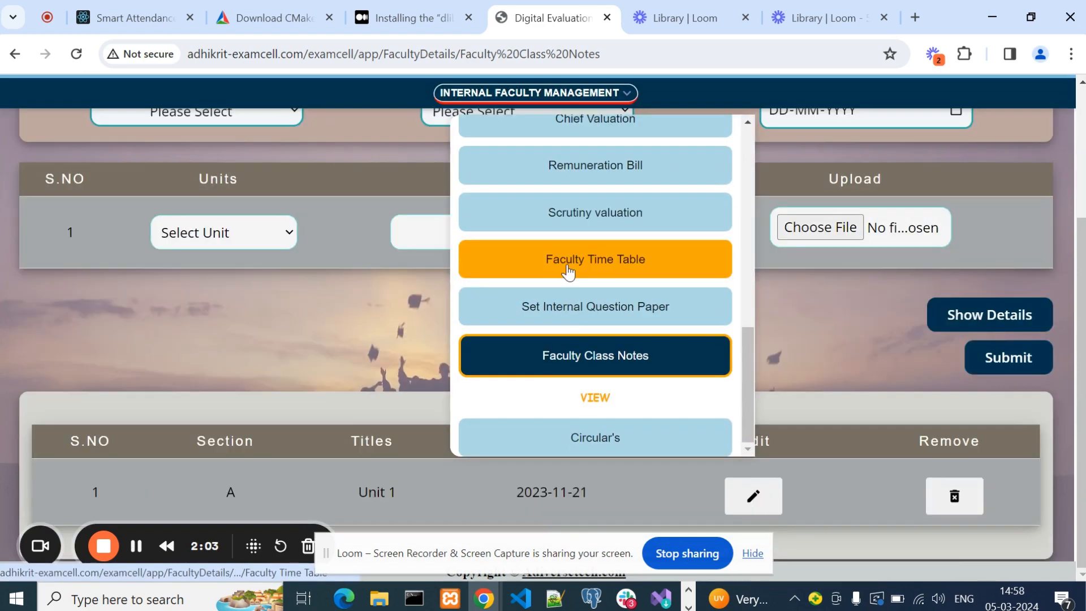
pyautogui.click(624, 440)
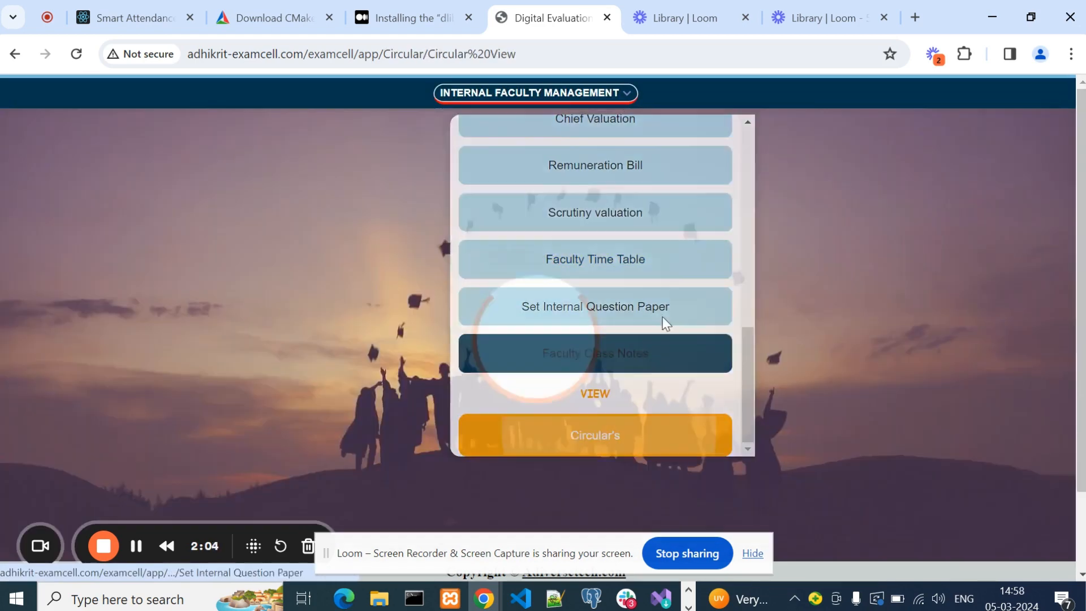
# View the Adiverse Tech circular document from the circulars list.
pyautogui.scroll(-3, 666, 339)
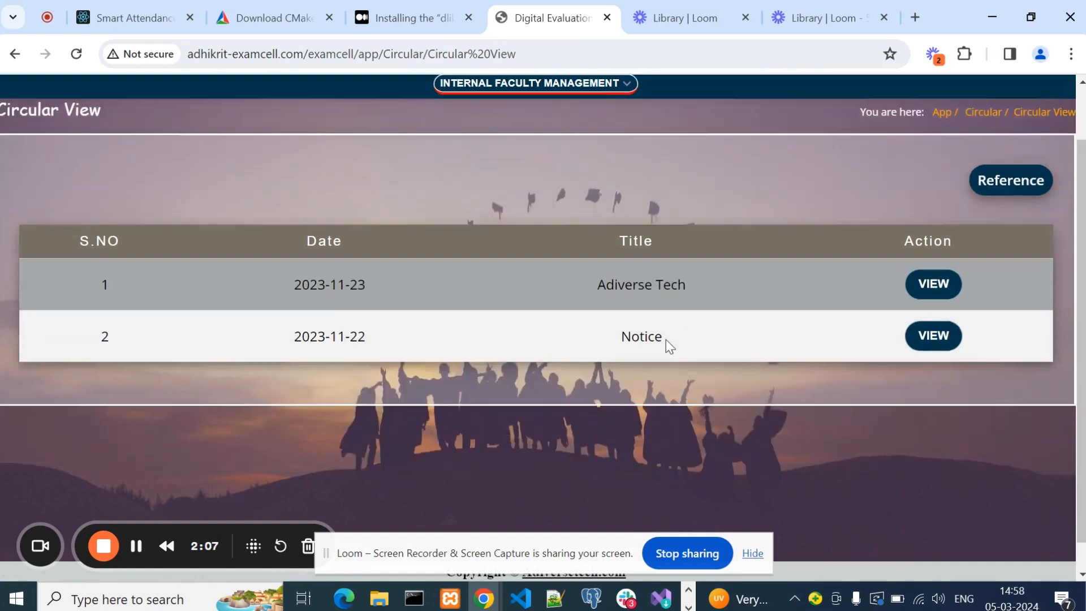
pyautogui.scroll(4, 662, 341)
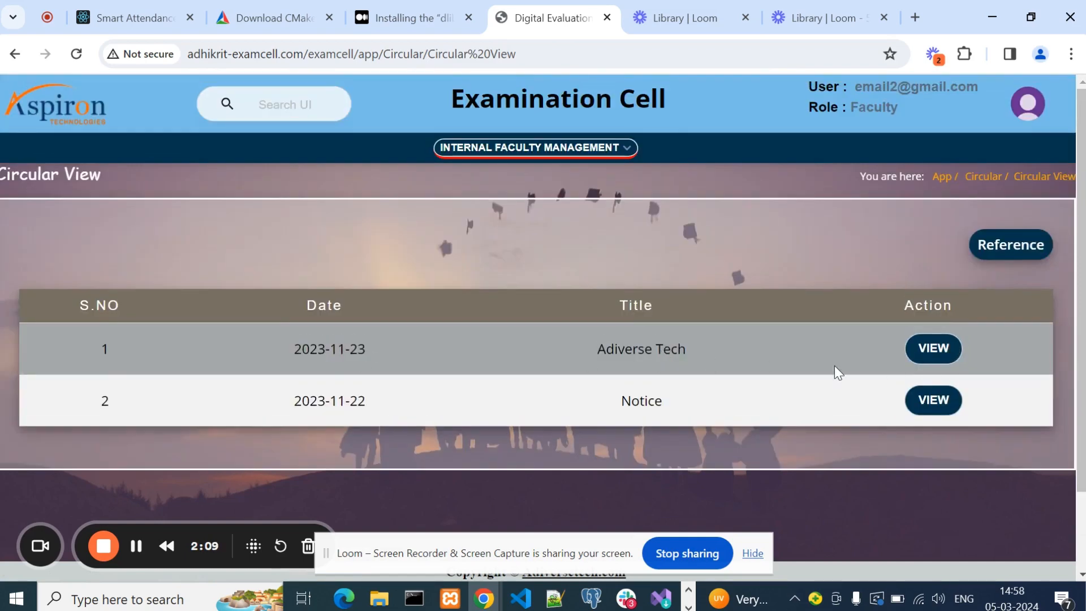
pyautogui.click(932, 349)
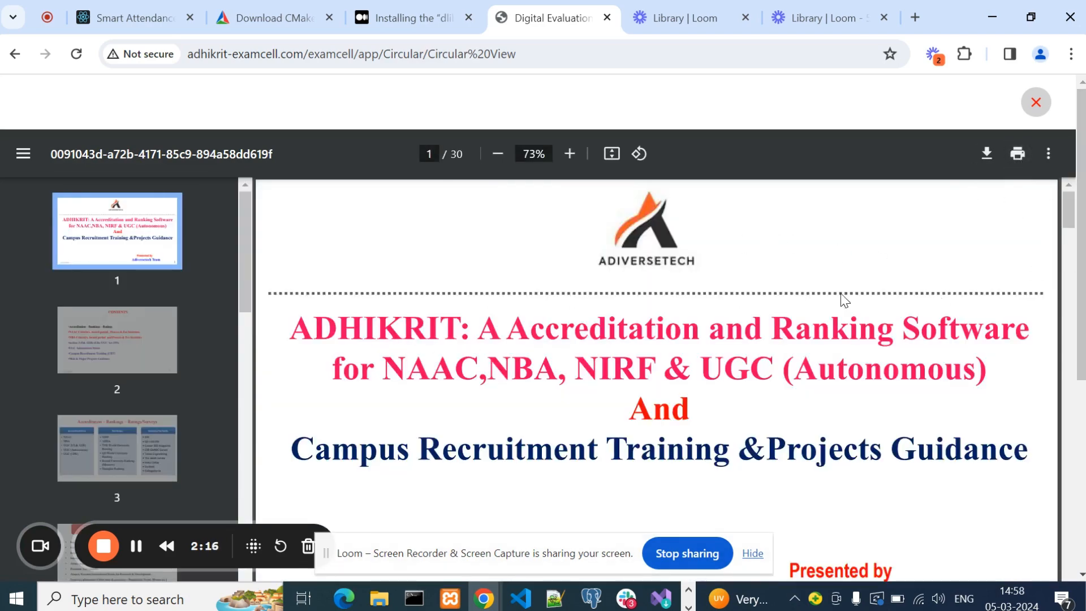
pyautogui.scroll(-5, 678, 330)
pyautogui.scroll(5, 685, 326)
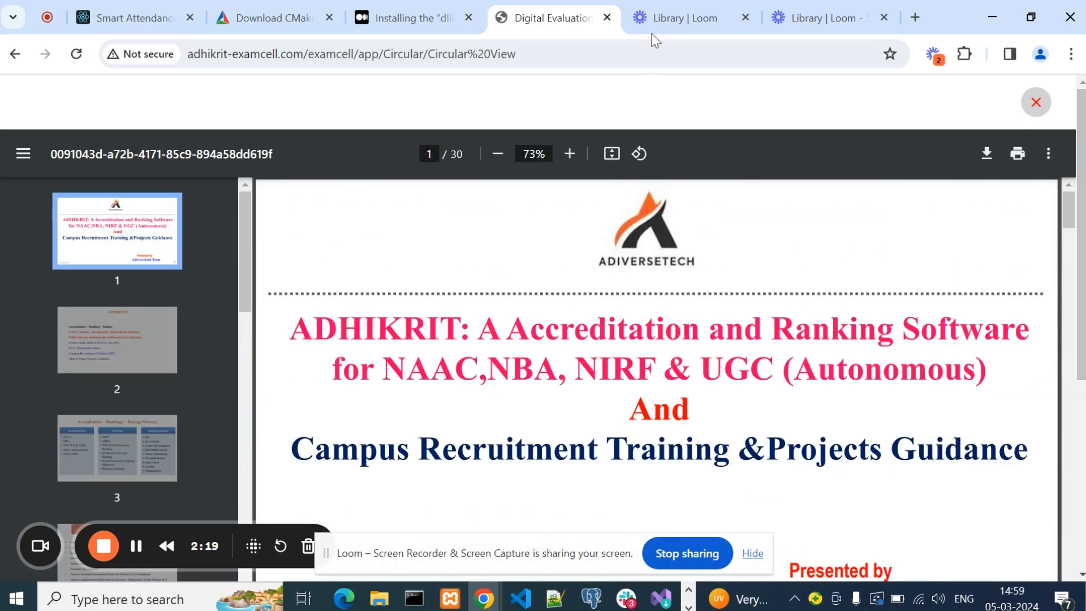
# Return to the Faculty Class Notes page and browse the Internal Faculty Management menu options.
pyautogui.click(15, 53)
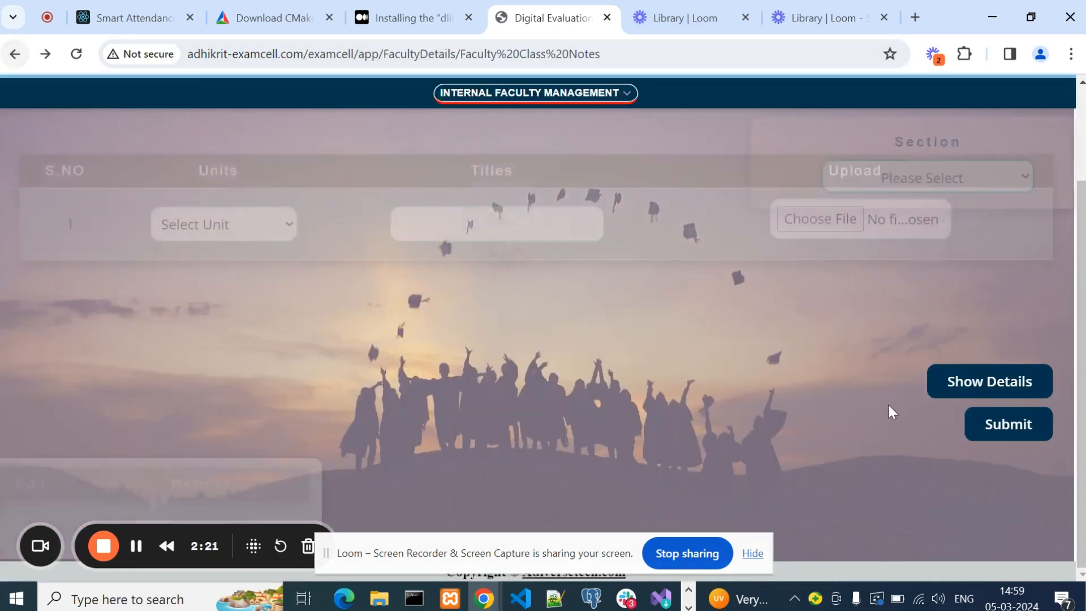
pyautogui.scroll(4, 547, 105)
pyautogui.moveTo(565, 149)
pyautogui.scroll(-8, 656, 309)
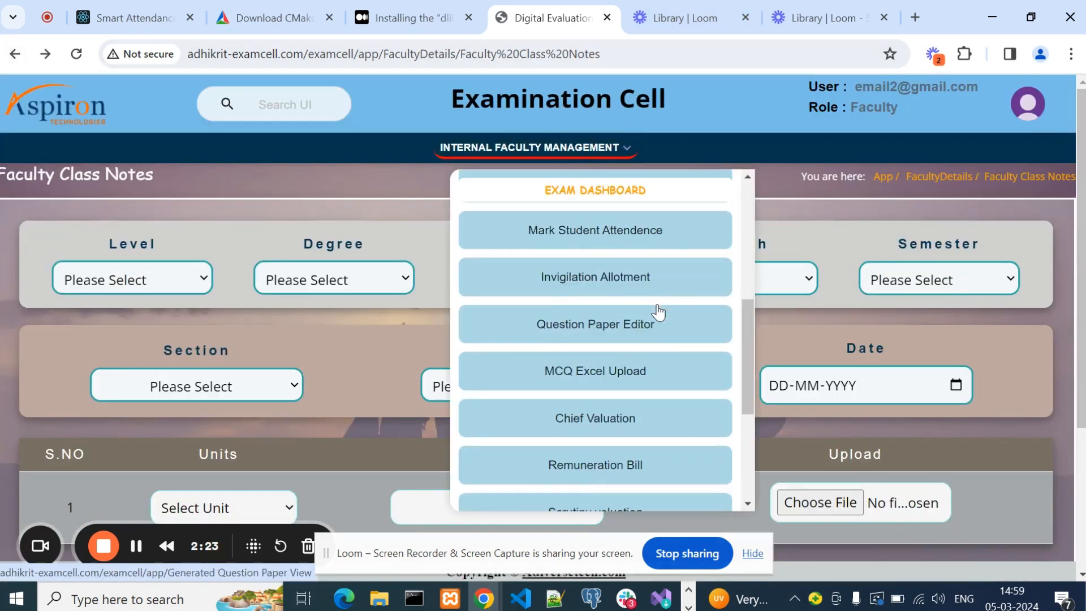
pyautogui.scroll(10, 659, 328)
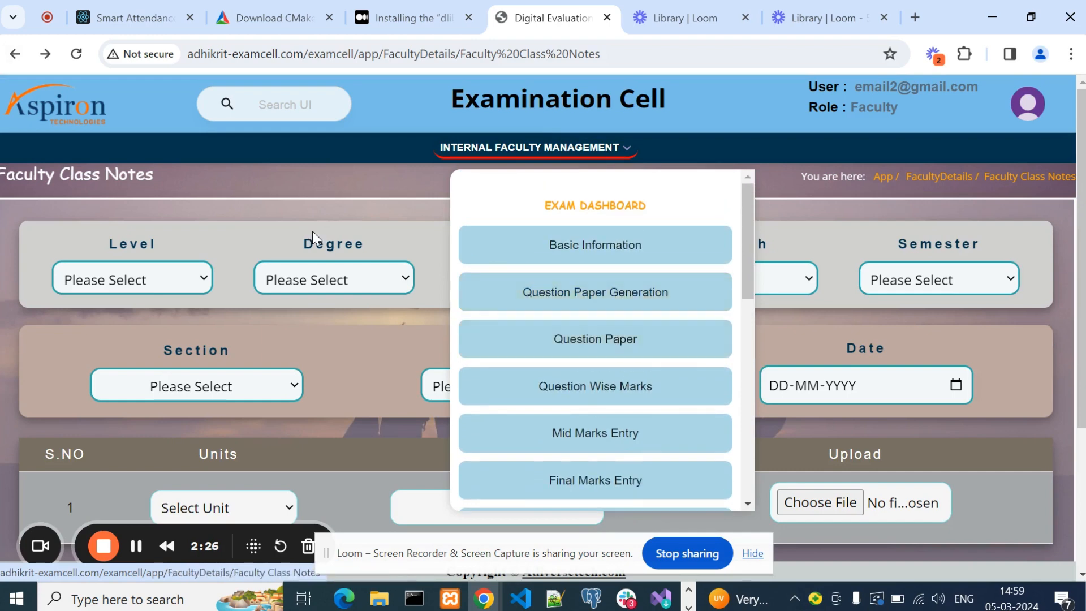